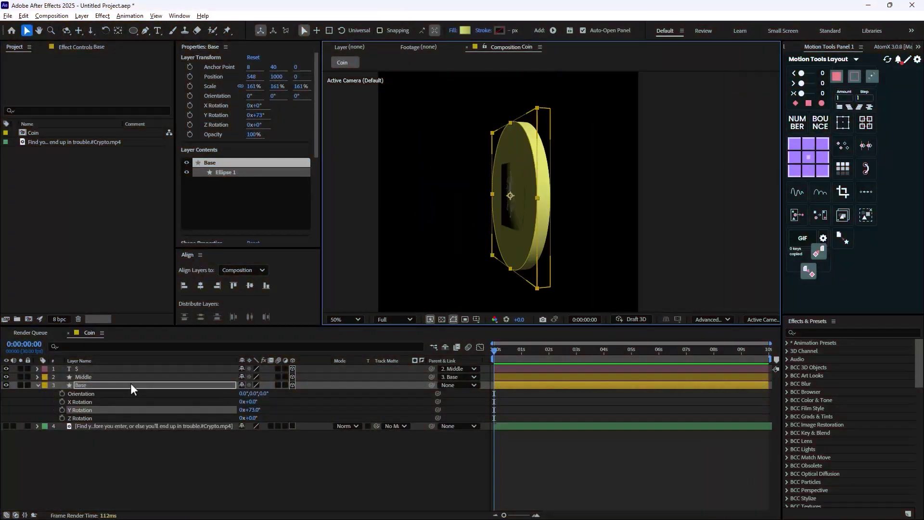
# Set the S layer's Z position to -1 in the Coin composition and target the Middle layer
pyautogui.click(272, 377)
pyautogui.write('-0')
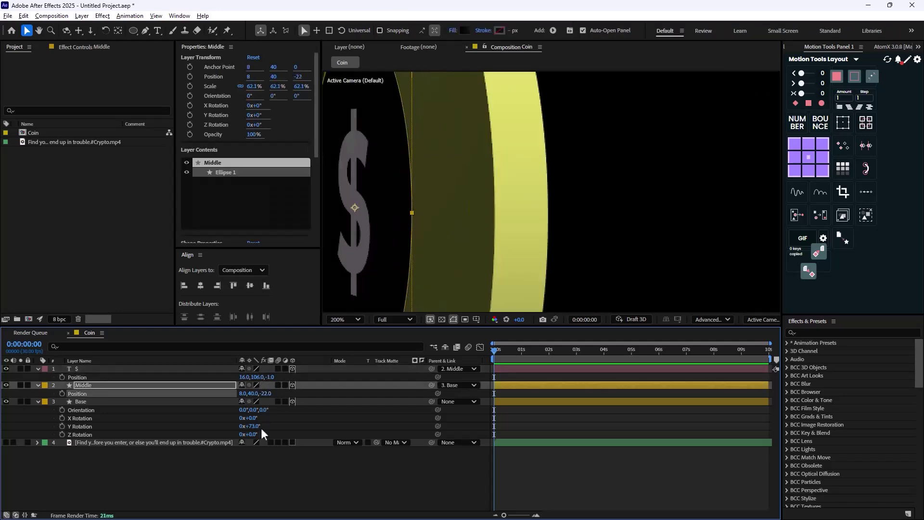
pyautogui.keyDown('ctrl'); pyautogui.click(86, 385); pyautogui.keyUp('ctrl')
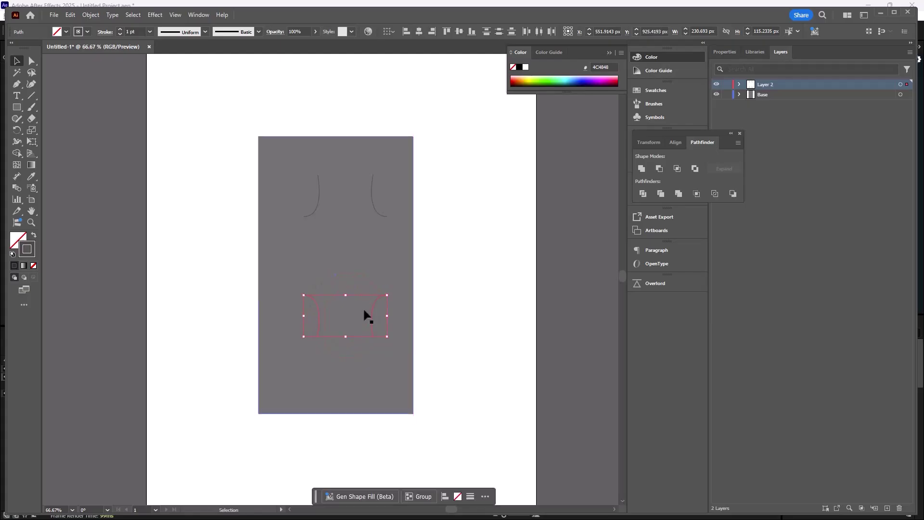
# In Illustrator, select all the corner curves on Layer 2 and start a Pen tool path at an upper curve
pyautogui.click(899, 85)
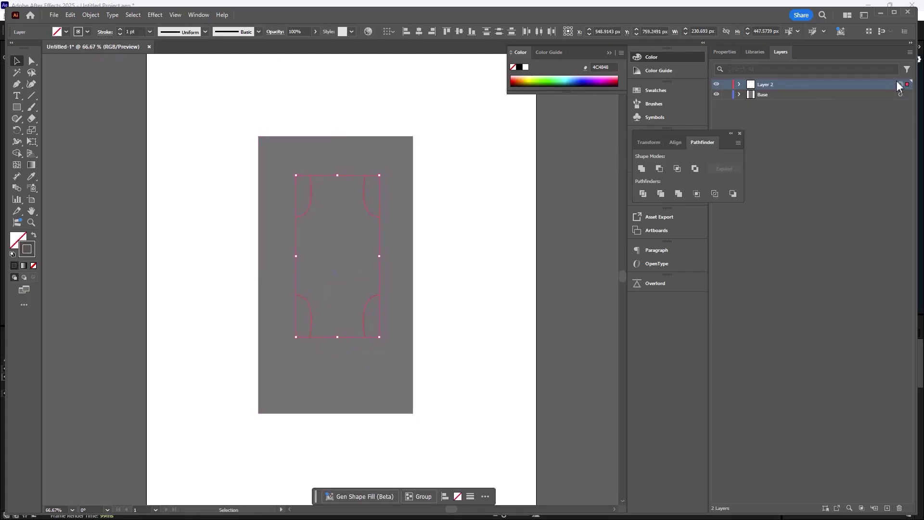
pyautogui.press('p')
pyautogui.click(377, 223)
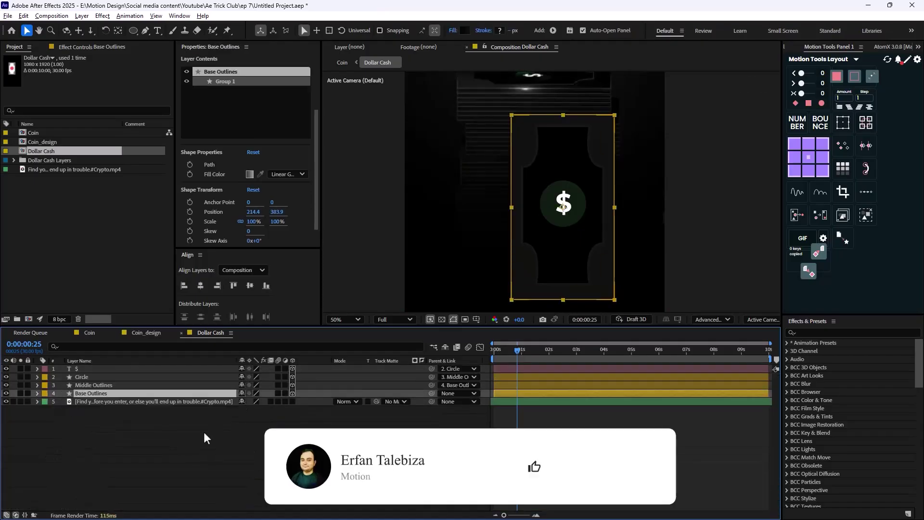
# Rotate the Base Outlines layer in 3D to -98° on X and -89° on Z, and deselect it
pyautogui.press('r')
pyautogui.moveTo(249, 426); pyautogui.dragTo(210, 417)
pyautogui.click(536, 268)
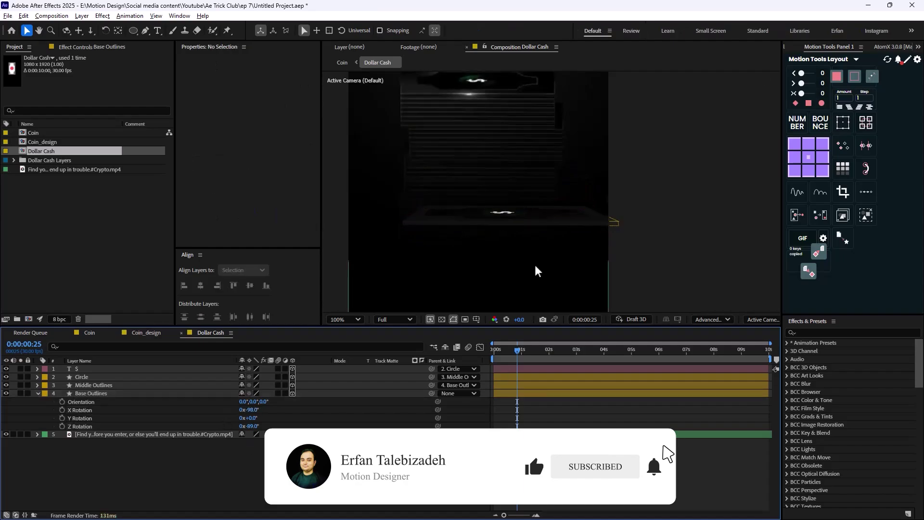
# Examine the dollar coins in the reference video frame of the Coin composition
pyautogui.click(283, 386)
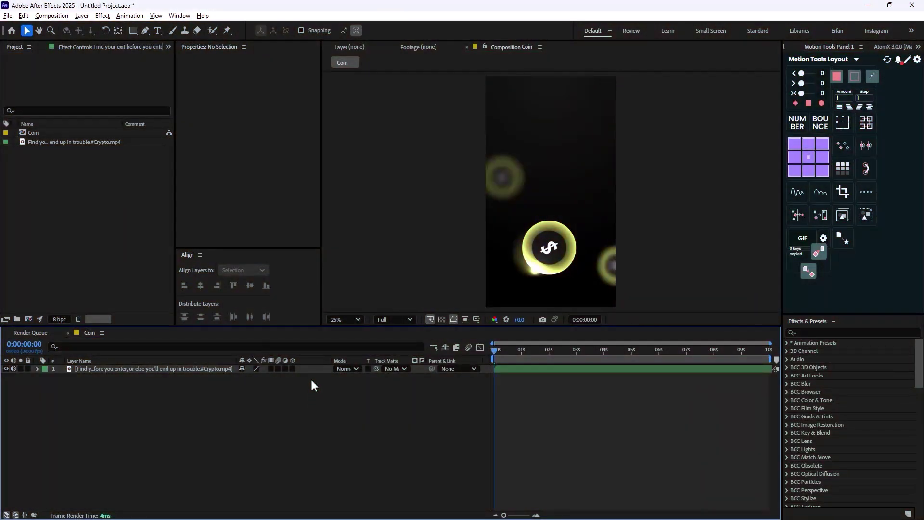
pyautogui.scroll(-1, 507, 234)
pyautogui.scroll(1, 508, 240)
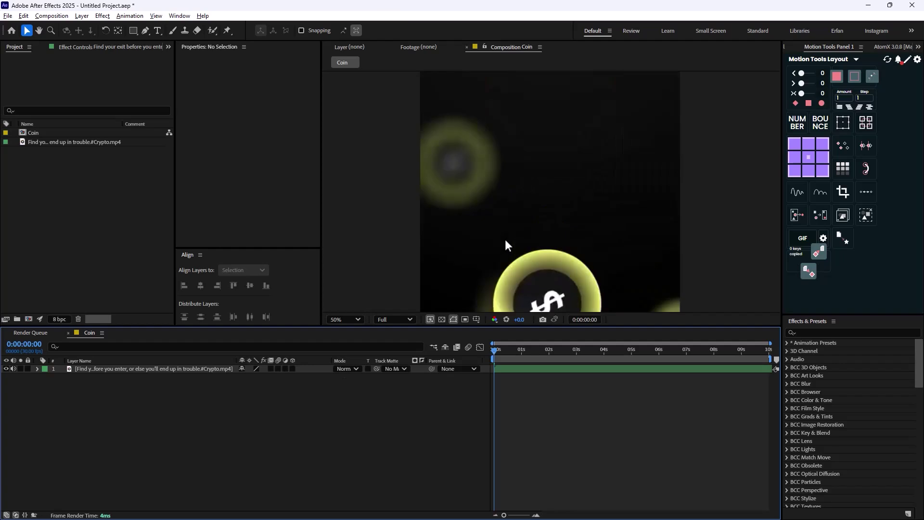
pyautogui.scroll(-1, 505, 238)
pyautogui.press('h')
pyautogui.moveTo(504, 244); pyautogui.dragTo(461, 193)
pyautogui.press('v')
pyautogui.scroll(1, 505, 227)
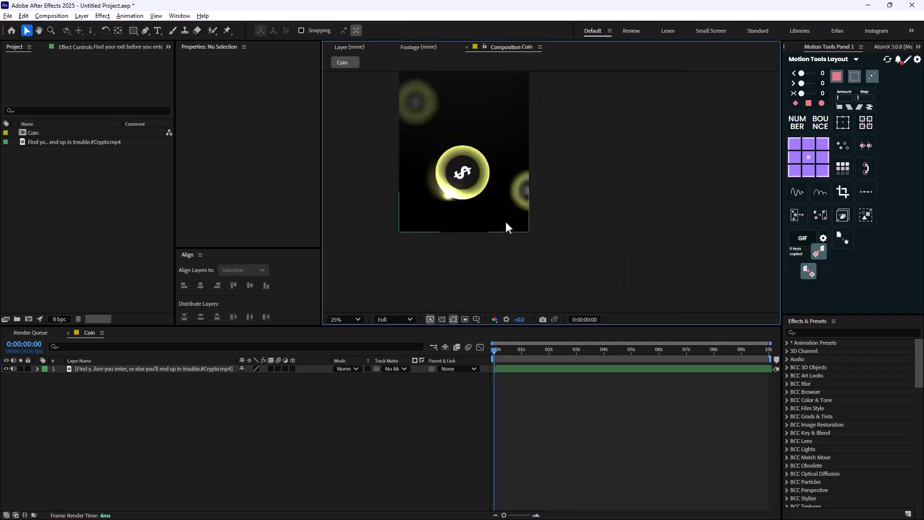
pyautogui.scroll(-1, 476, 163)
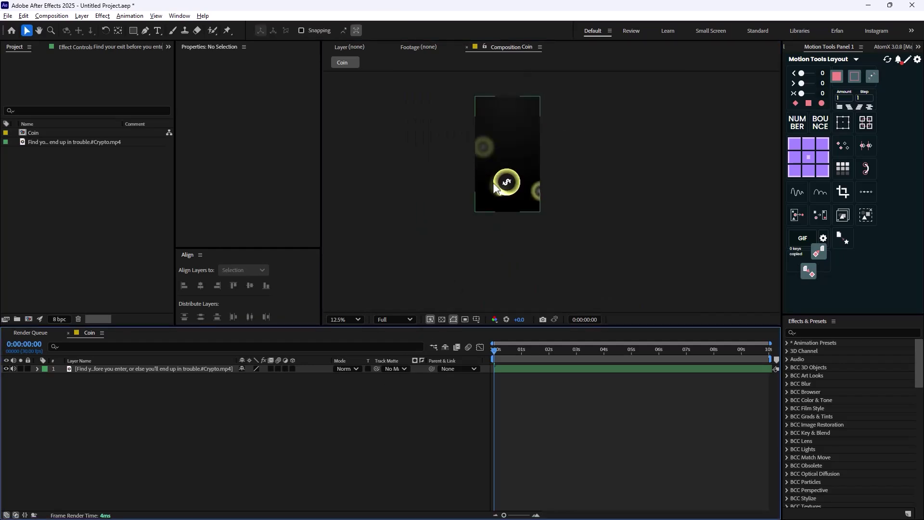
# Activate the Ellipse tool and set the shape stroke to None
pyautogui.click(132, 31)
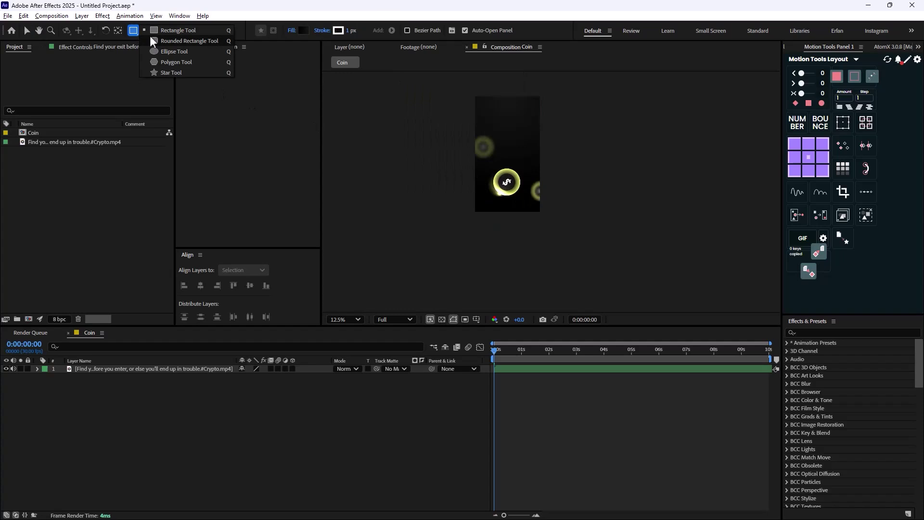
pyautogui.click(171, 51)
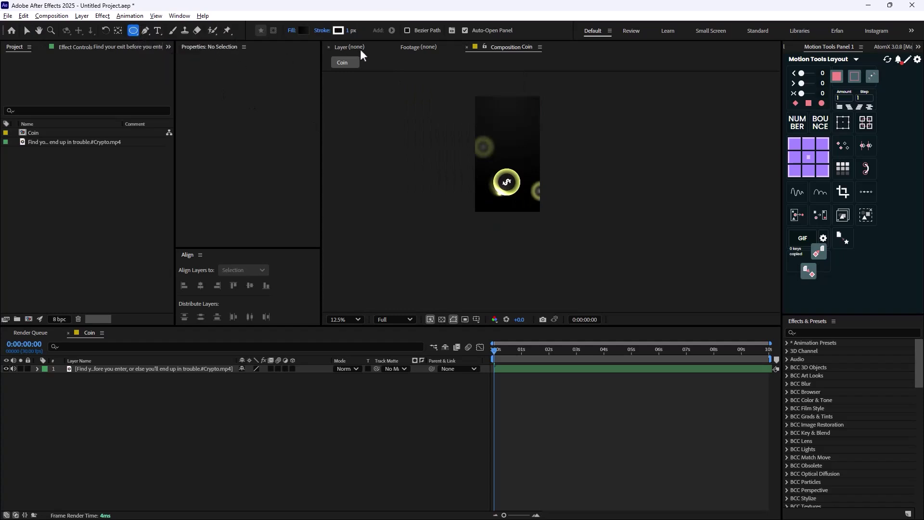
pyautogui.click(322, 31)
pyautogui.click(410, 240)
pyautogui.click(473, 291)
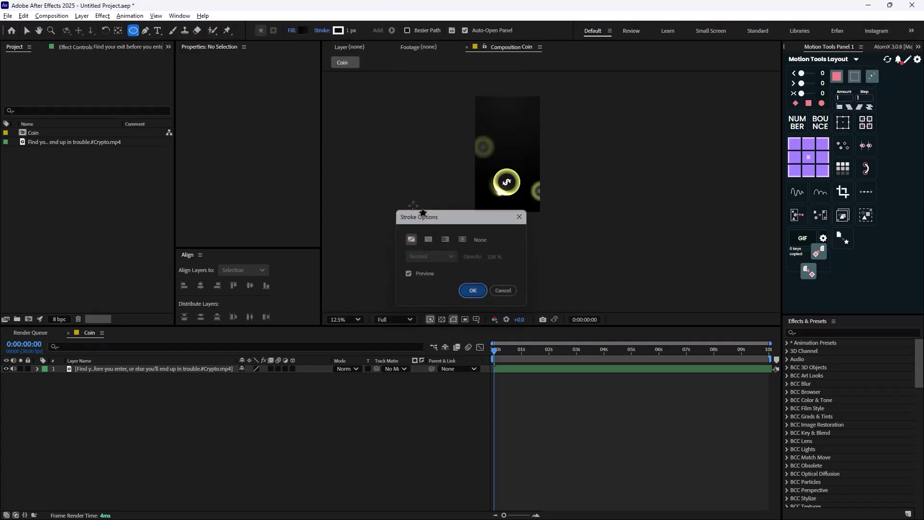
# Give the shape fill a linear gradient from black (000000) to dark grey
pyautogui.click(303, 32)
pyautogui.moveTo(476, 144); pyautogui.dragTo(642, 192)
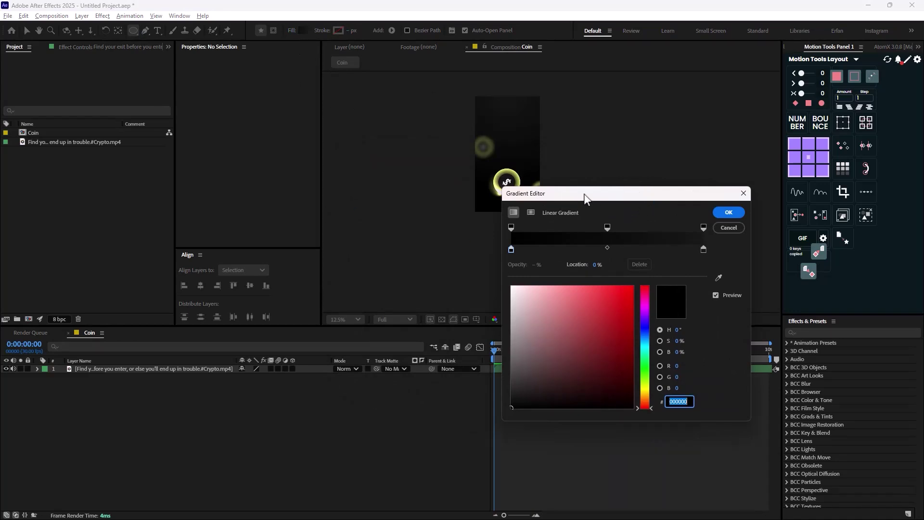
pyautogui.moveTo(584, 194); pyautogui.dragTo(616, 234)
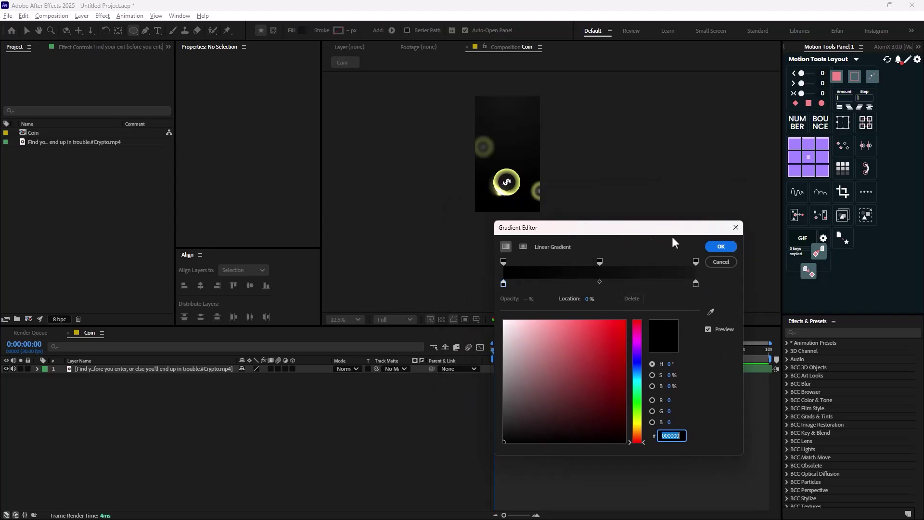
pyautogui.click(721, 246)
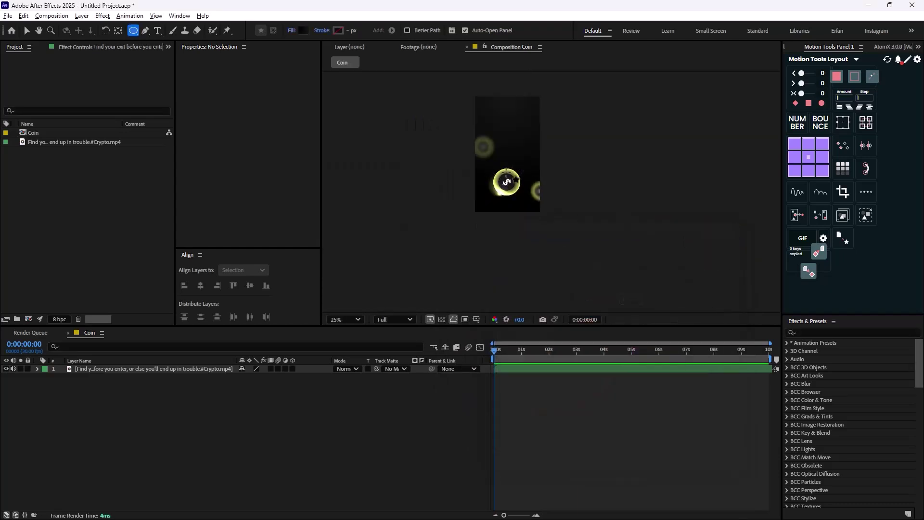
# Draw a circle about 376 px in diameter just above the main reference coin and select its shape layer
pyautogui.scroll(4, 504, 166)
pyautogui.scroll(-2, 425, 106)
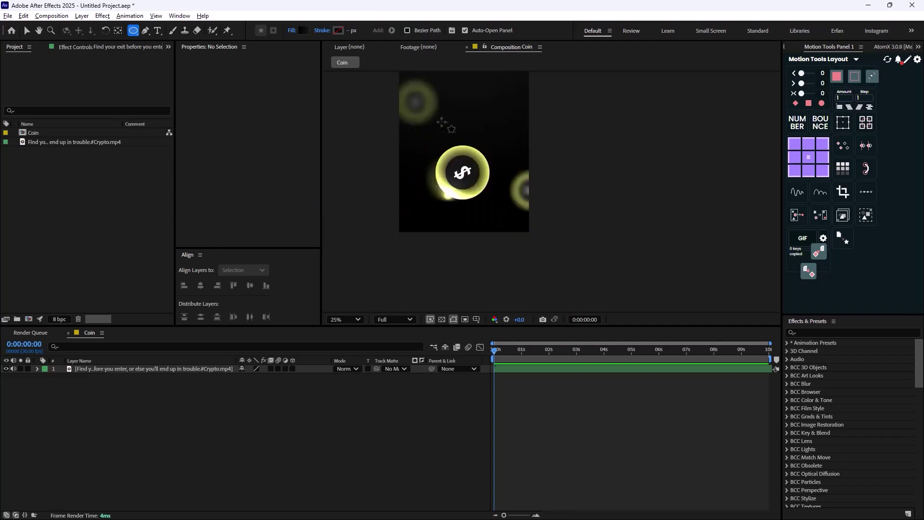
pyautogui.moveTo(448, 113); pyautogui.dragTo(488, 137)
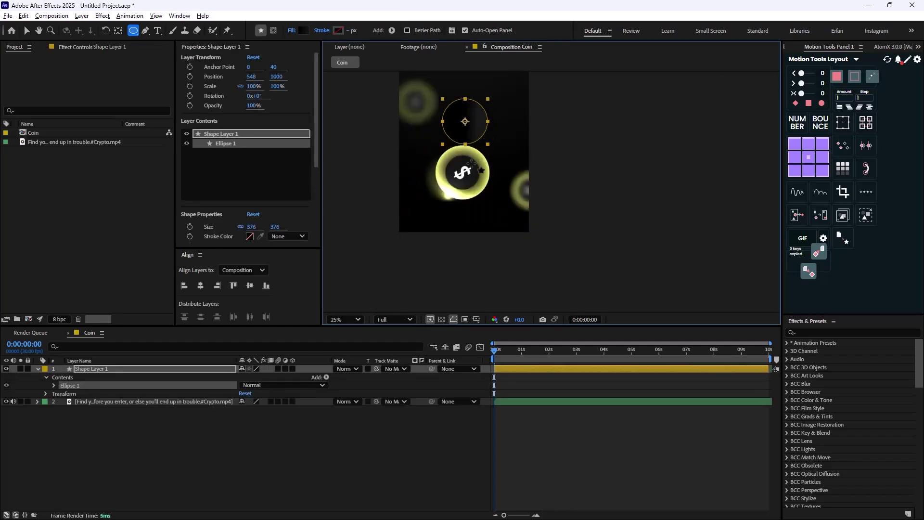
pyautogui.click(164, 391)
pyautogui.click(206, 367)
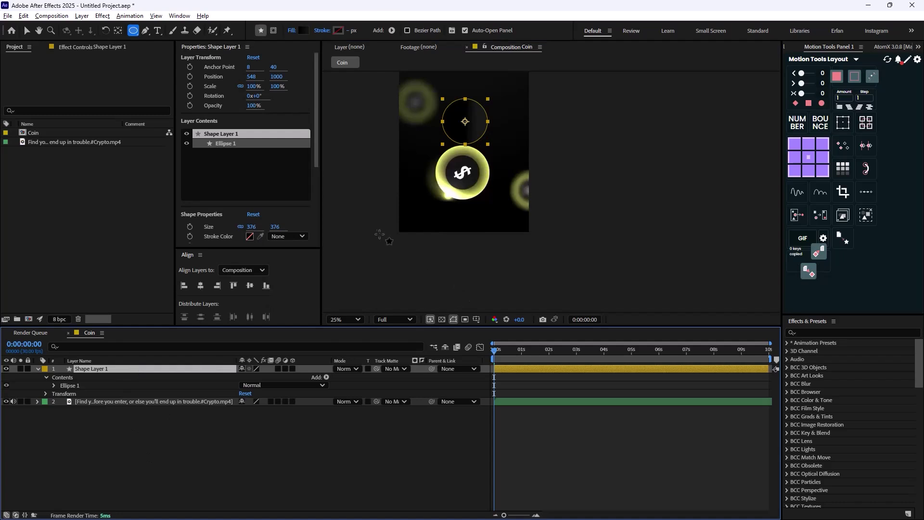
# Make the circle's gradient fill run vertically, with its start point above the circle and its end point at the lower edge
pyautogui.press('v')
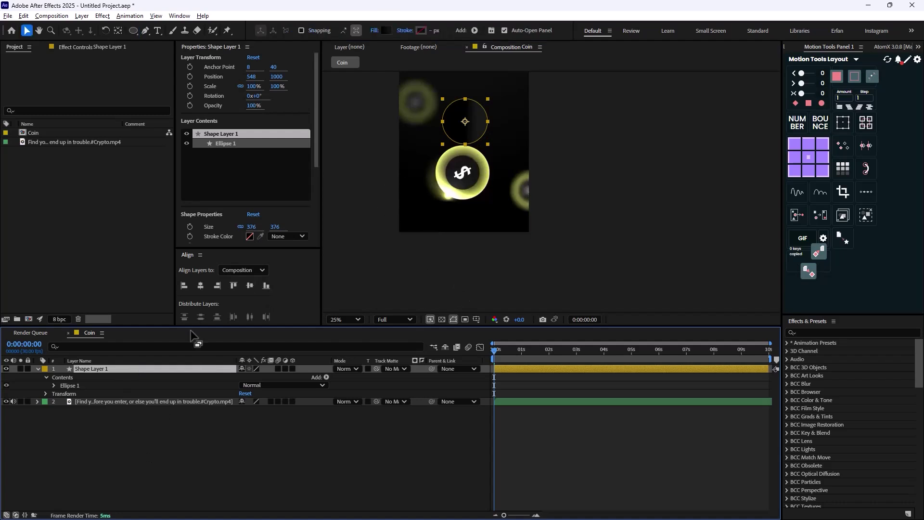
pyautogui.click(54, 385)
pyautogui.click(85, 410)
pyautogui.press('.')
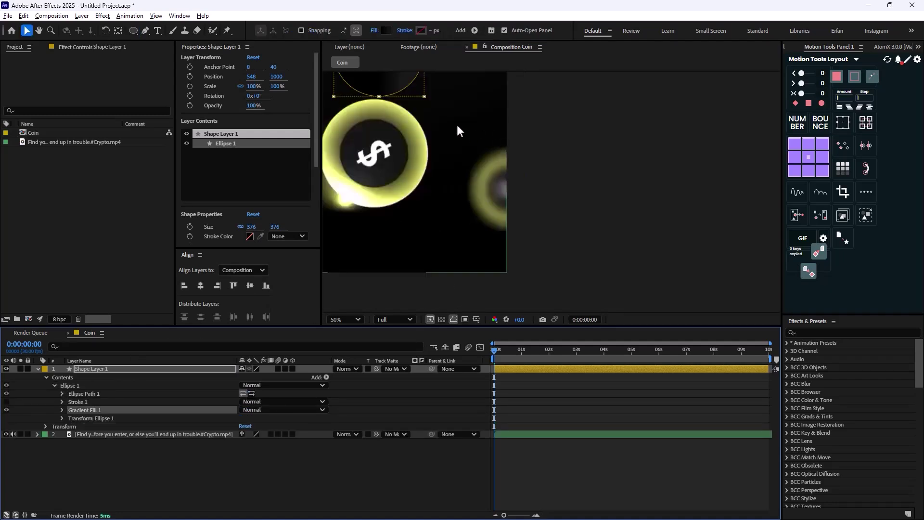
pyautogui.moveTo(458, 128); pyautogui.dragTo(491, 262)
pyautogui.moveTo(466, 198); pyautogui.dragTo(442, 244)
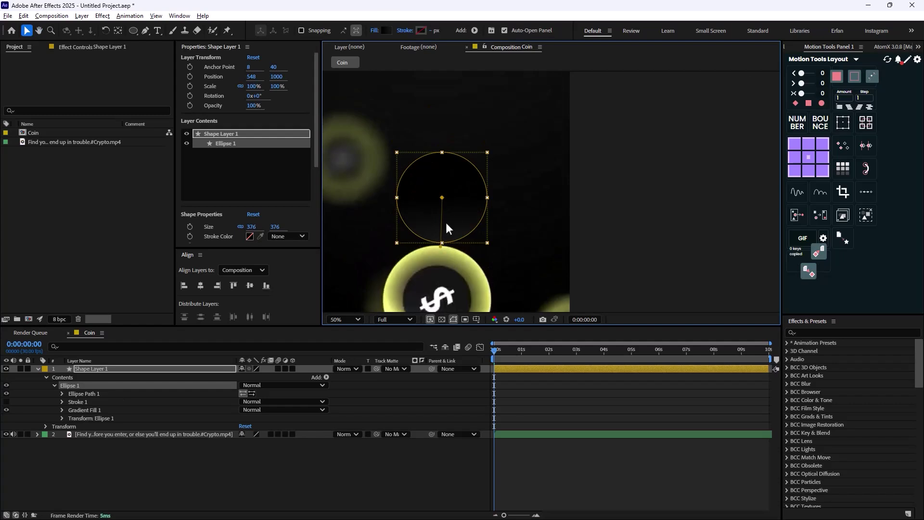
pyautogui.moveTo(442, 198); pyautogui.dragTo(442, 123)
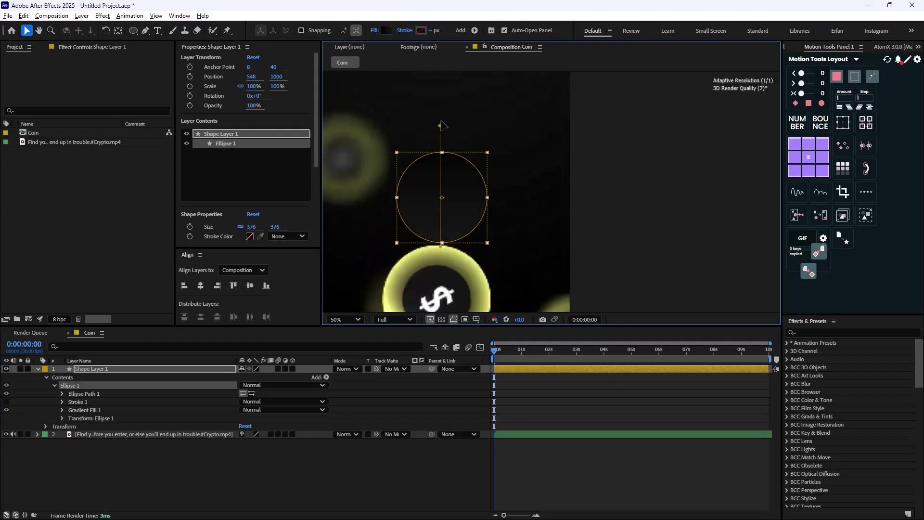
pyautogui.press(',')
pyautogui.click(248, 441)
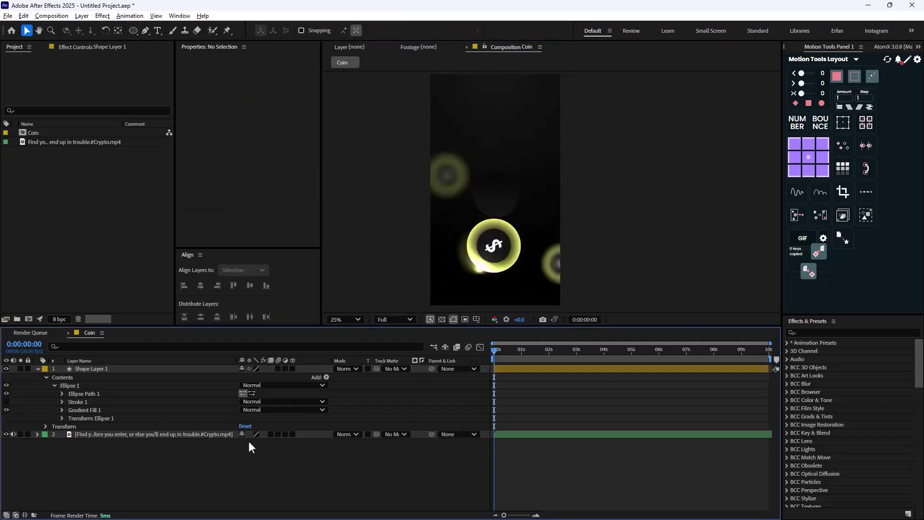
# Rename the circle's shape layer as Middle
pyautogui.click(112, 369)
pyautogui.press('Return')
pyautogui.write('M')
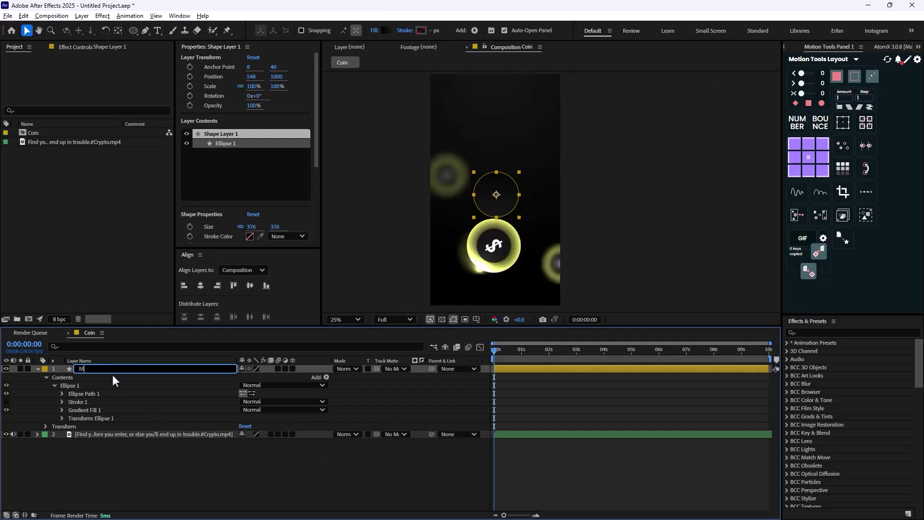
pyautogui.write('iddle')
pyautogui.press('Return')
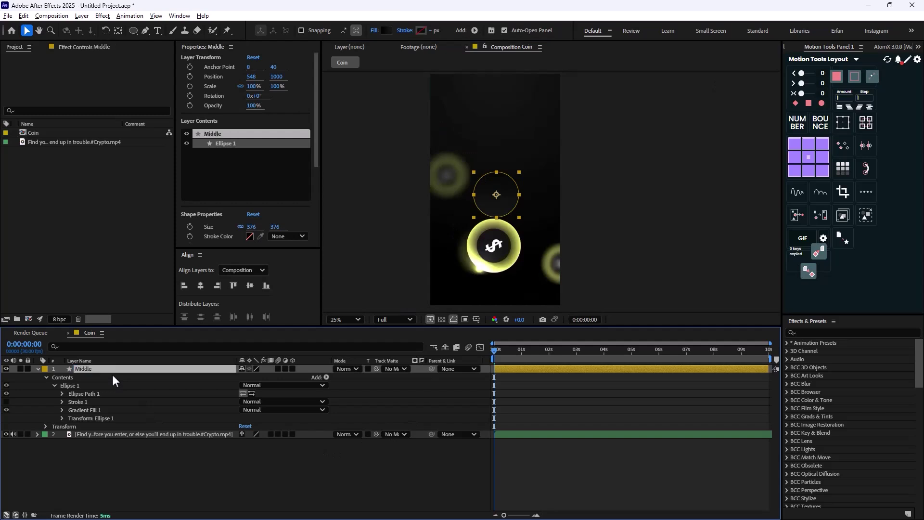
# Duplicate the Middle layer and scale the copy to 161%
pyautogui.click(38, 369)
pyautogui.hotkey('ctrl', 'd')
pyautogui.press('s')
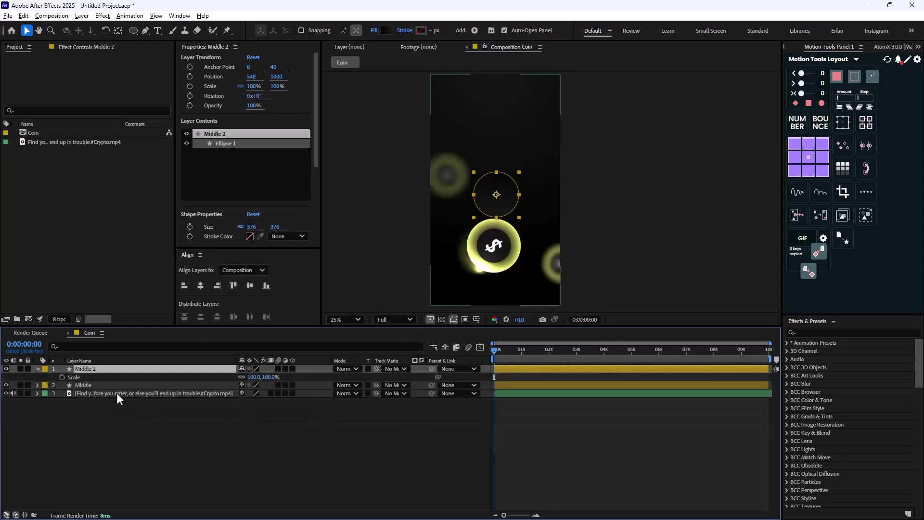
pyautogui.moveTo(254, 377); pyautogui.dragTo(283, 377)
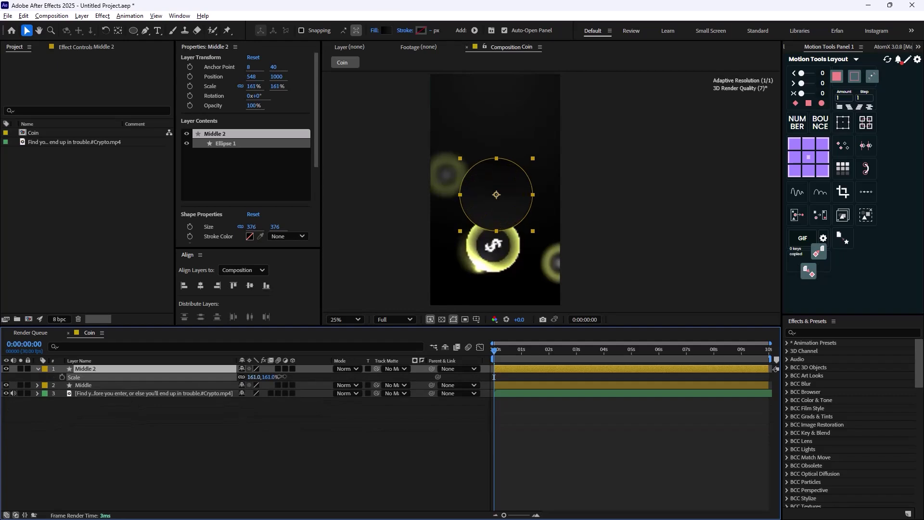
# Move the enlarged copy below the Middle layer and rename it Base
pyautogui.moveTo(110, 367); pyautogui.dragTo(107, 387)
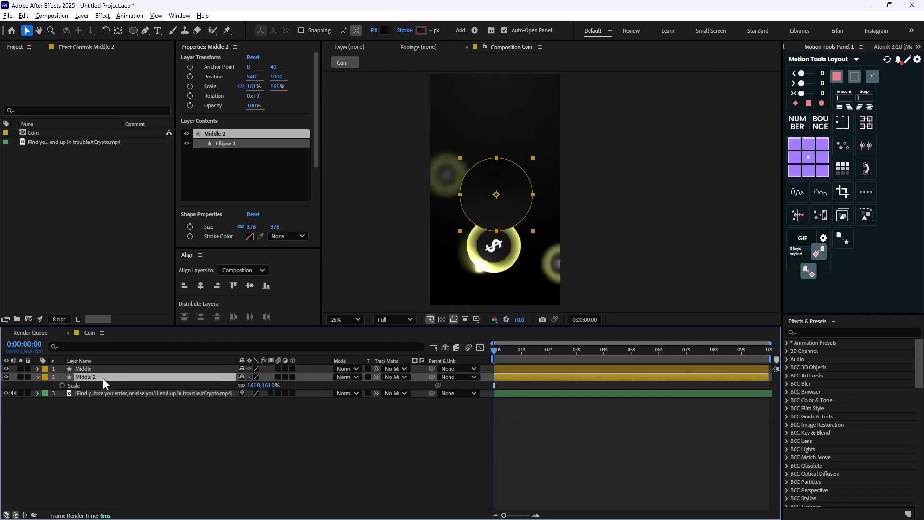
pyautogui.press('Return')
pyautogui.press('Return')
pyautogui.click(38, 378)
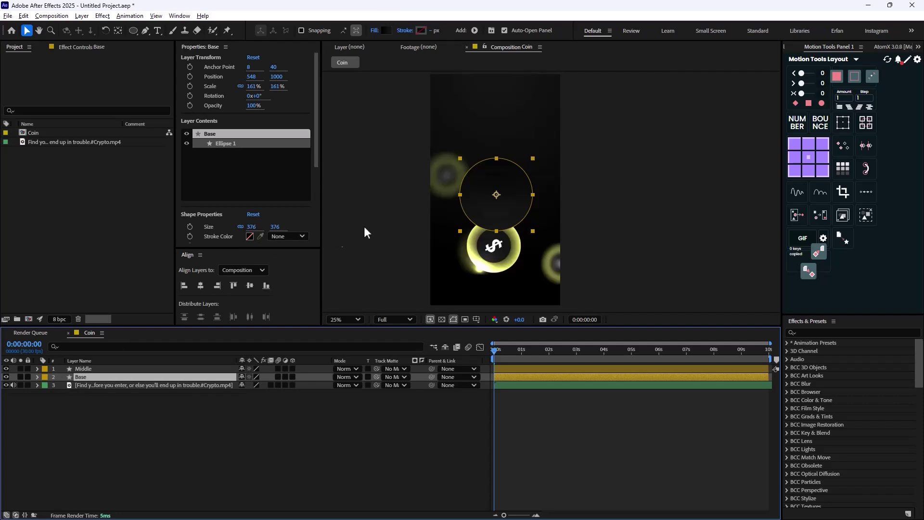
# Set the first color stop of Base's gradient fill to the light yellow-green D8DB6D sampled from the reference coin
pyautogui.click(385, 30)
pyautogui.moveTo(492, 143); pyautogui.dragTo(736, 126)
pyautogui.moveTo(654, 127); pyautogui.dragTo(671, 125)
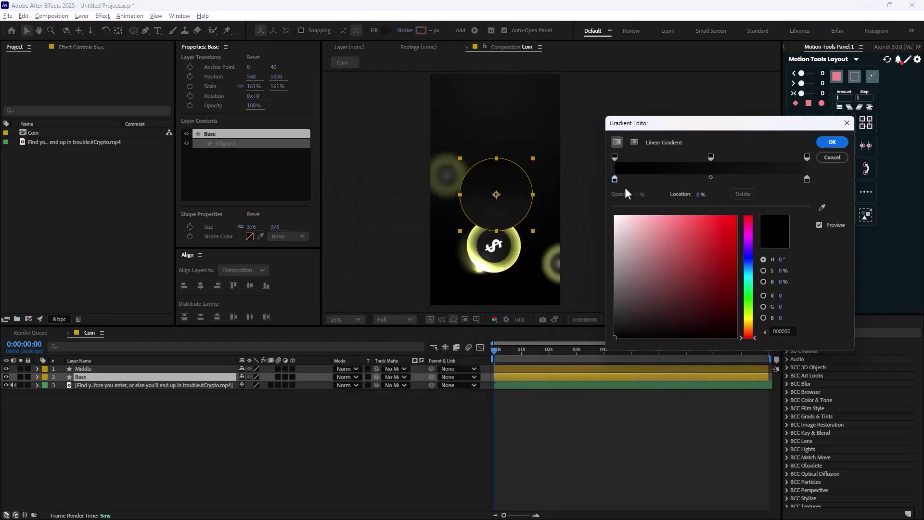
pyautogui.click(822, 208)
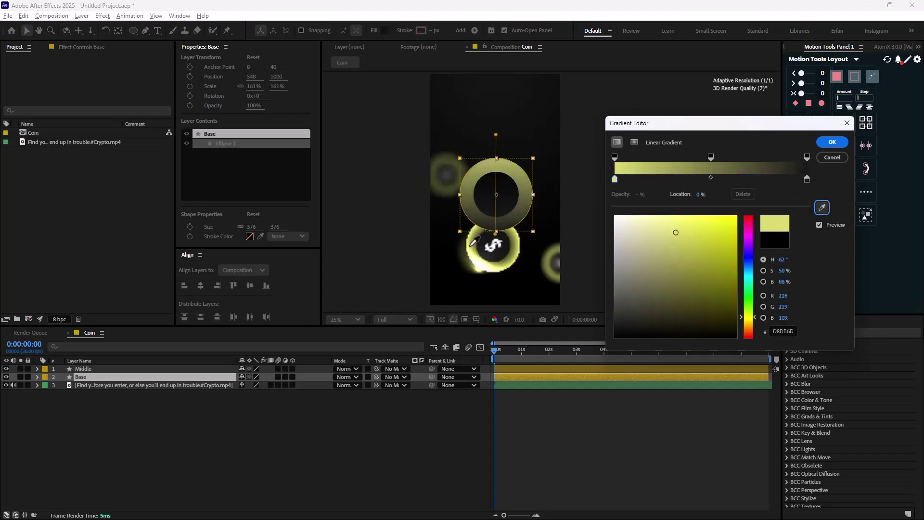
pyautogui.click(487, 249)
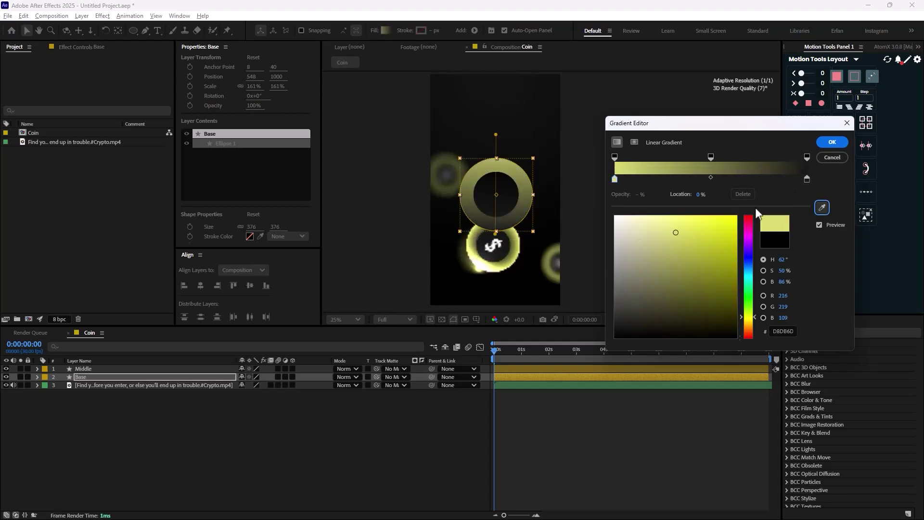
# Set the gradient's last color stop to the darker olive 9C9F47 sampled from the reference coin and accept the fill
pyautogui.click(807, 179)
pyautogui.click(822, 208)
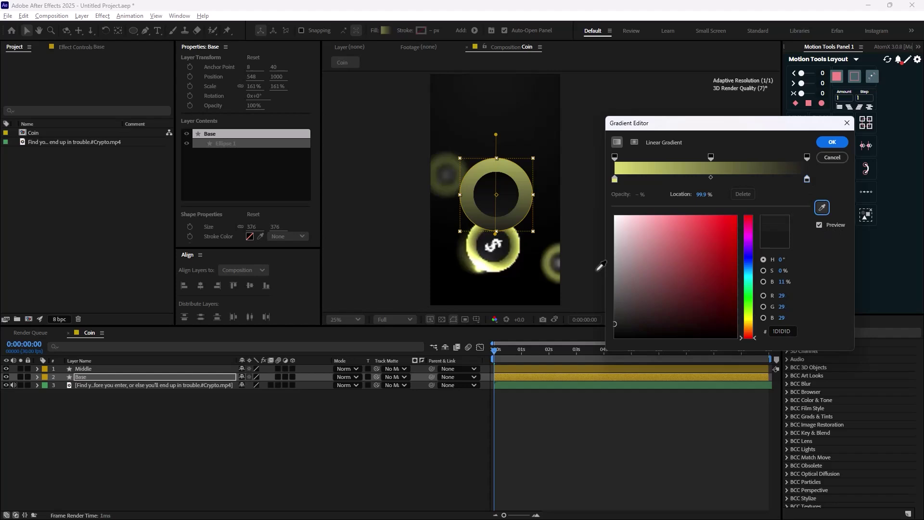
pyautogui.click(521, 241)
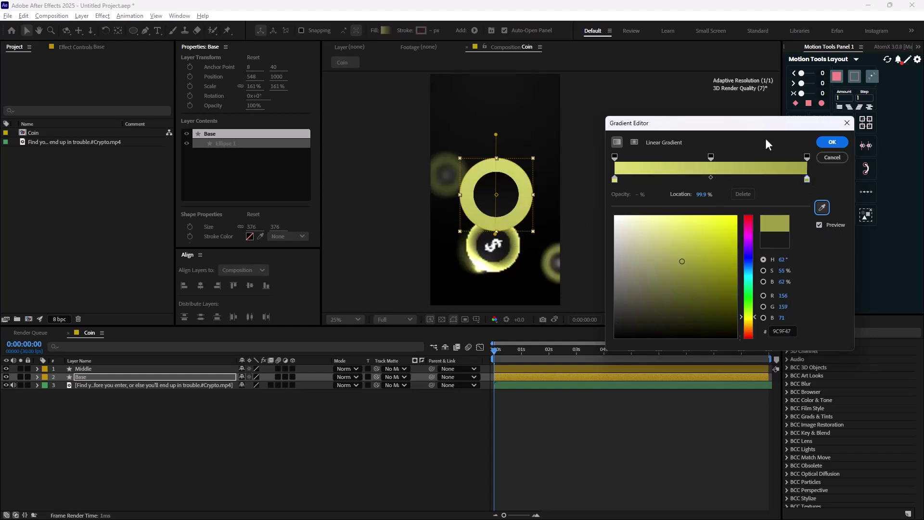
pyautogui.click(833, 142)
pyautogui.click(98, 390)
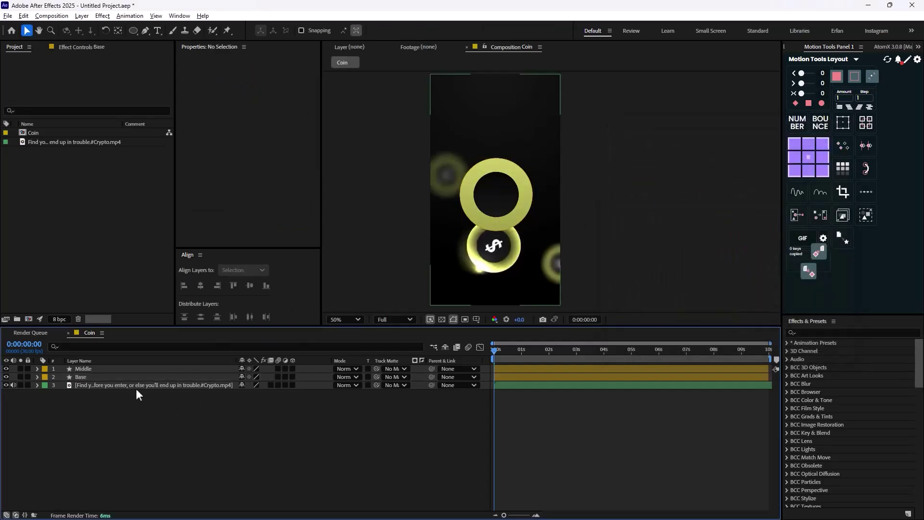
# Add a white "$" text over the coin's dark center in Montserrat Bold at 204 px
pyautogui.press('.')
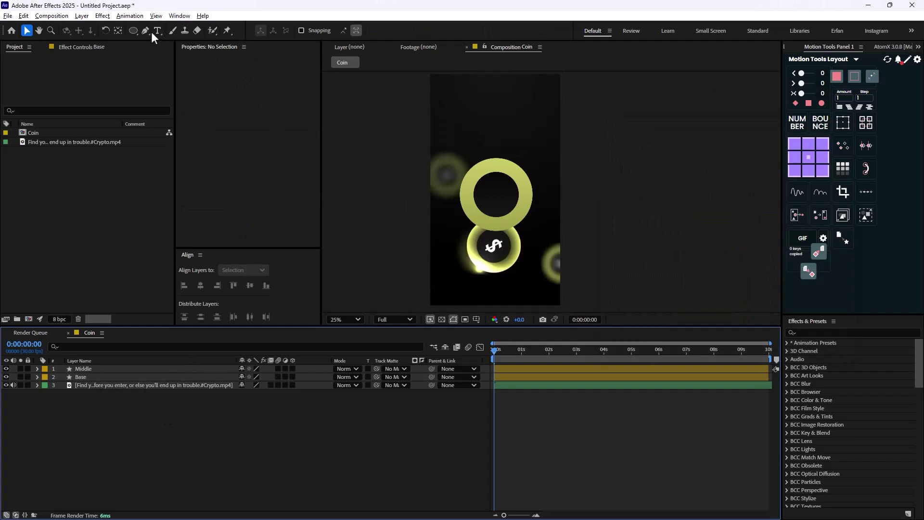
pyautogui.click(158, 31)
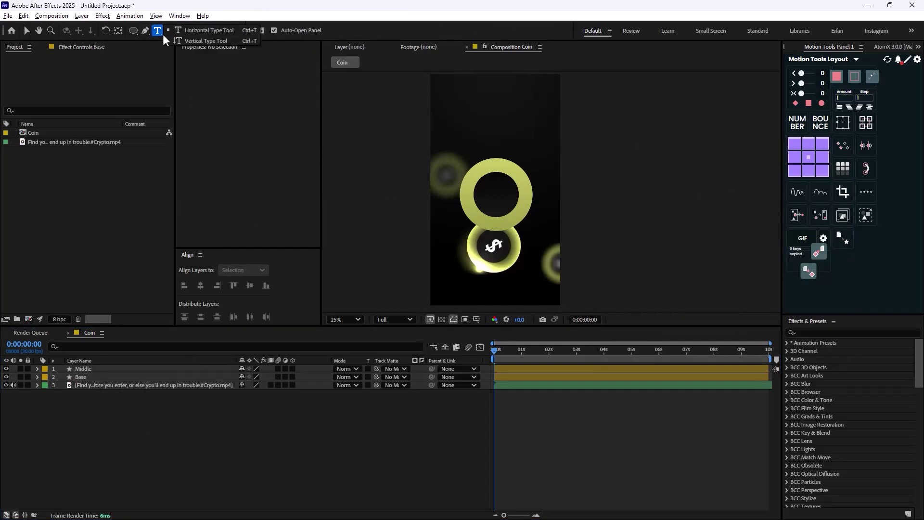
pyautogui.click(496, 192)
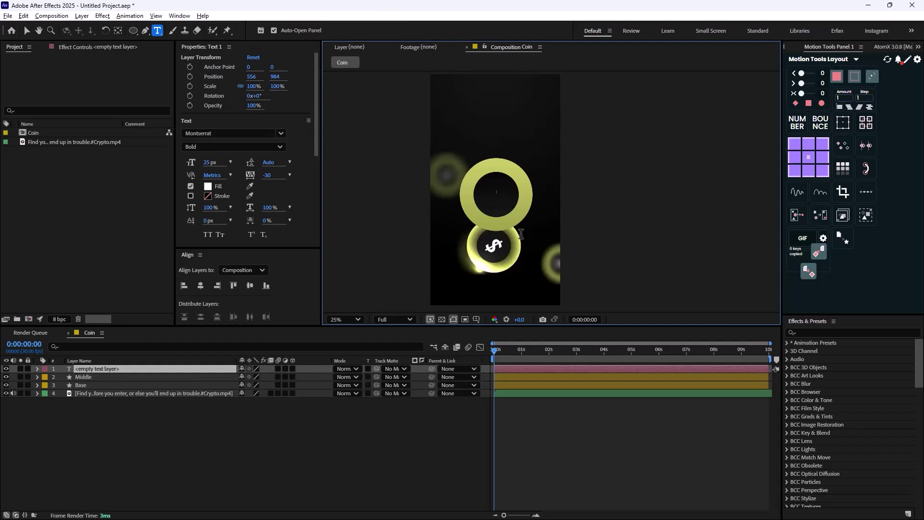
pyautogui.write('$')
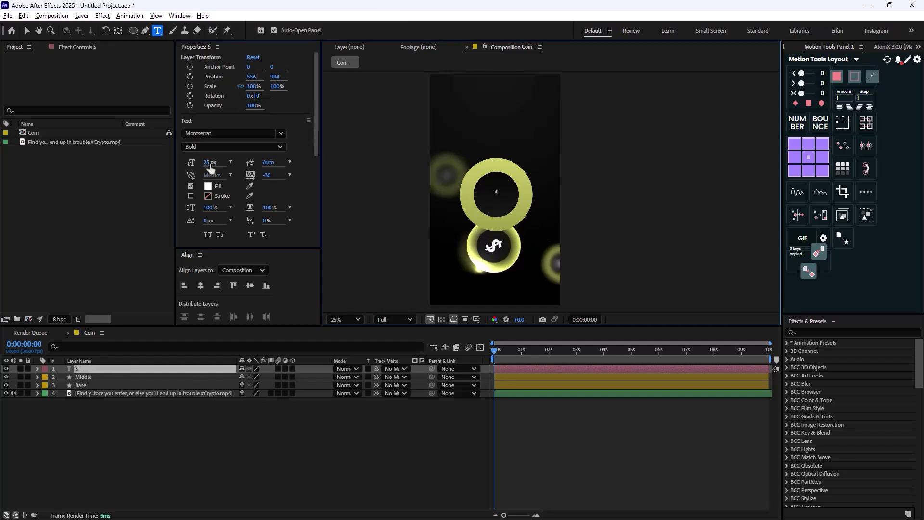
pyautogui.moveTo(210, 167); pyautogui.dragTo(317, 179)
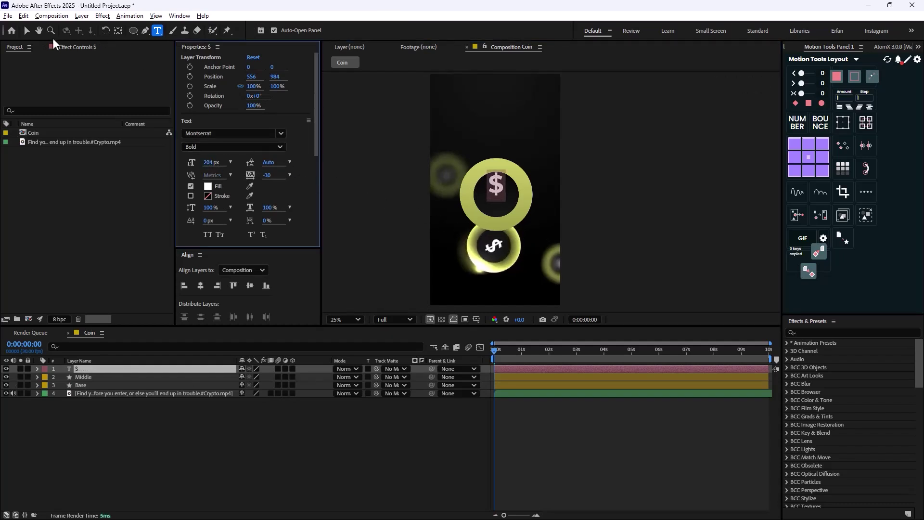
# Move the dollar sign down to center it in the dark inner circle and deselect it
pyautogui.click(27, 31)
pyautogui.press('.')
pyautogui.moveTo(452, 195); pyautogui.dragTo(443, 213)
pyautogui.press(',')
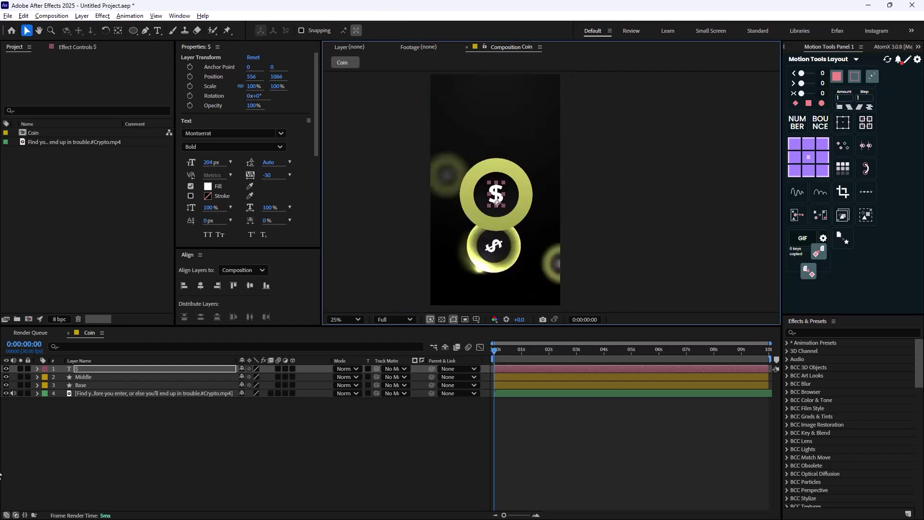
pyautogui.click(59, 426)
# Solo the reference video, examine its rotating coin around frame 21, and return to the first frame
pyautogui.click(14, 393)
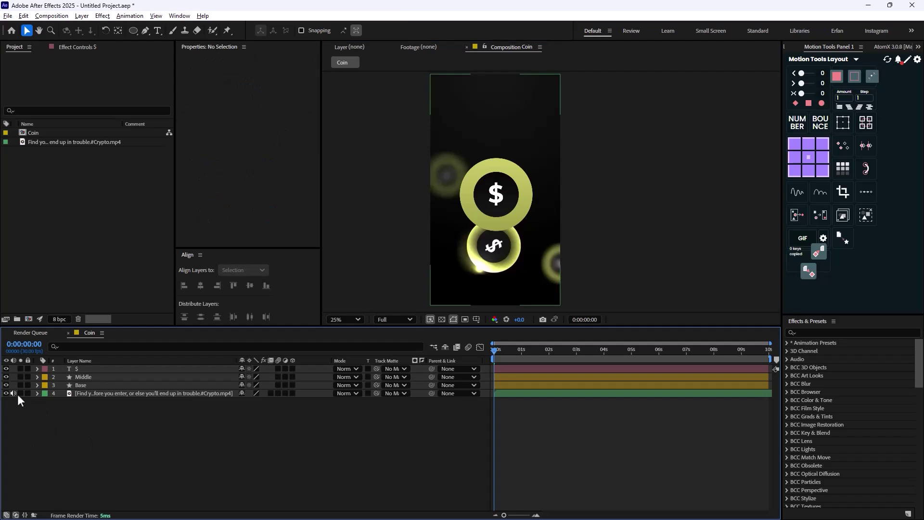
pyautogui.click(20, 393)
pyautogui.moveTo(501, 351); pyautogui.dragTo(513, 350)
pyautogui.press('.')
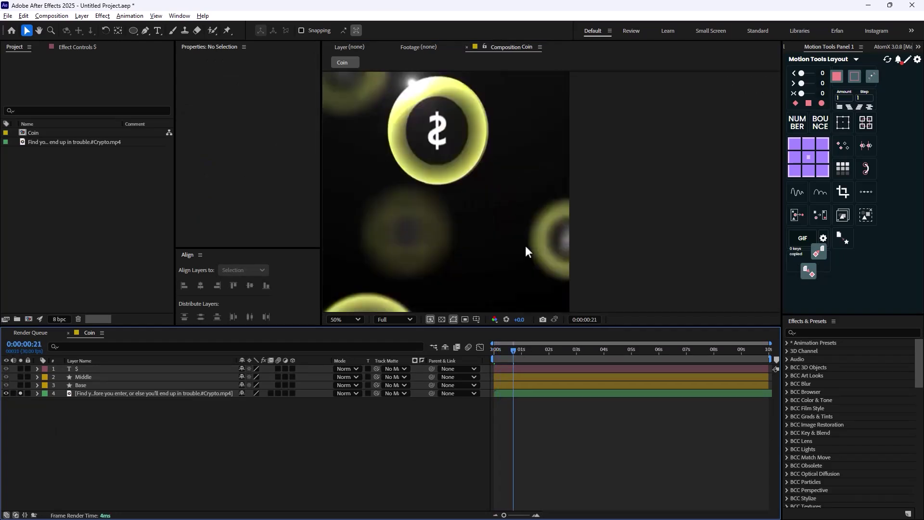
pyautogui.press(',')
pyautogui.press('Home')
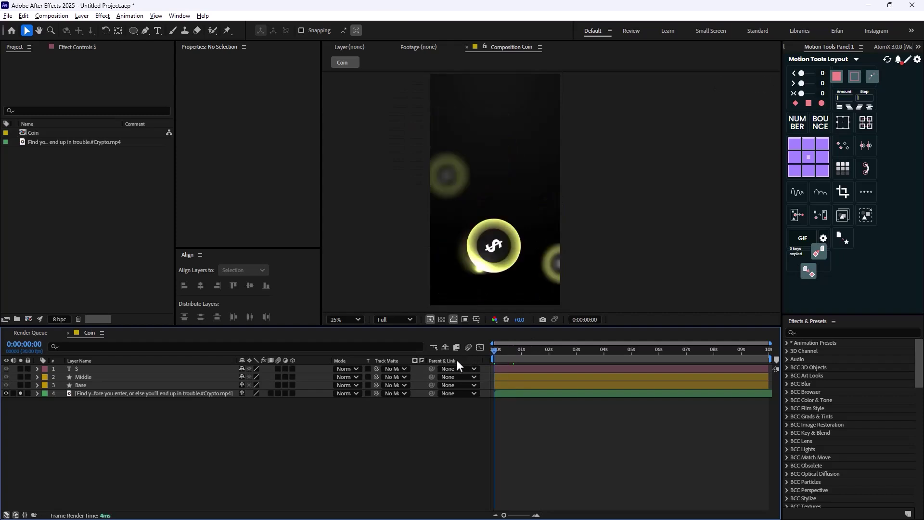
# Turn off the reference video's solo and visibility so only the built coin shows
pyautogui.click(6, 393)
pyautogui.press('.')
pyautogui.press(',')
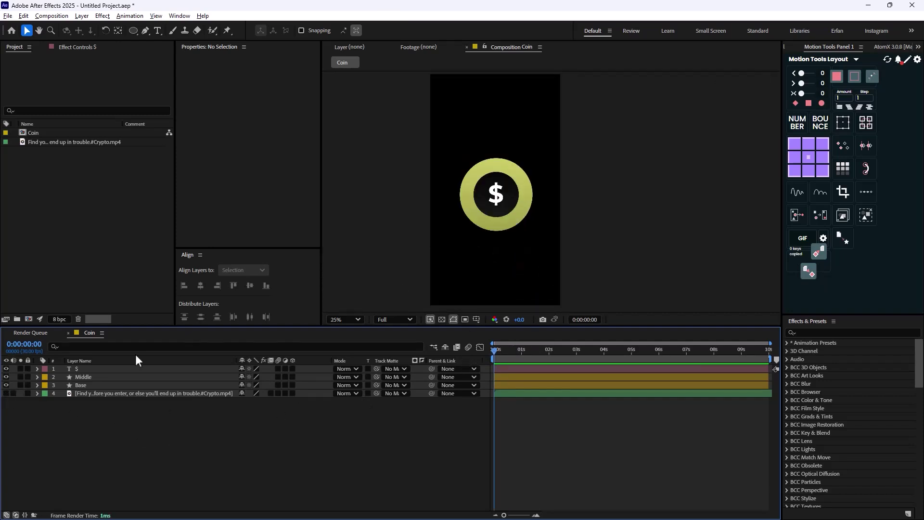
# Make the Base, Middle and dollar text layers 3D
pyautogui.click(92, 385)
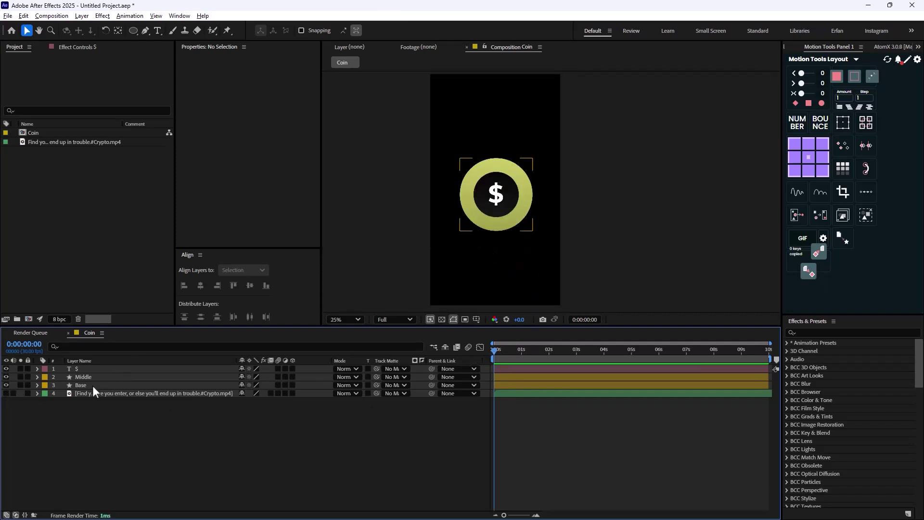
pyautogui.click(291, 385)
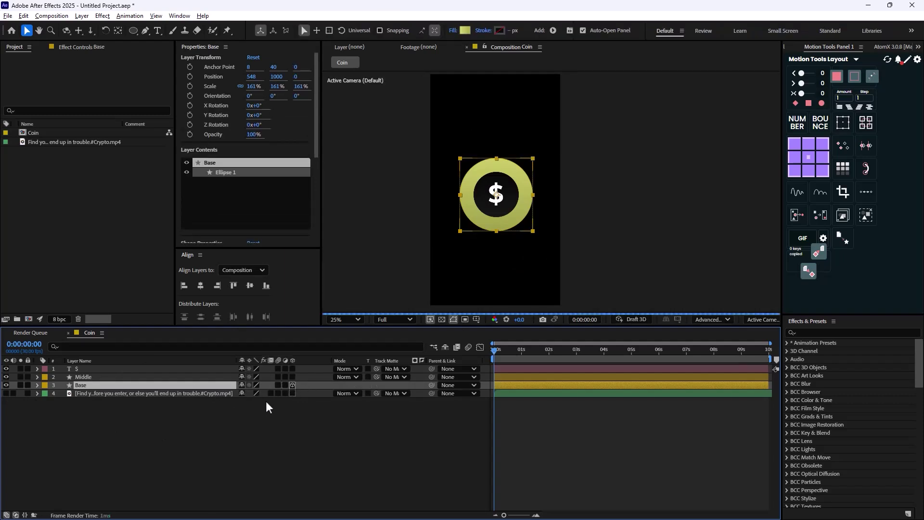
pyautogui.click(292, 377)
pyautogui.click(292, 368)
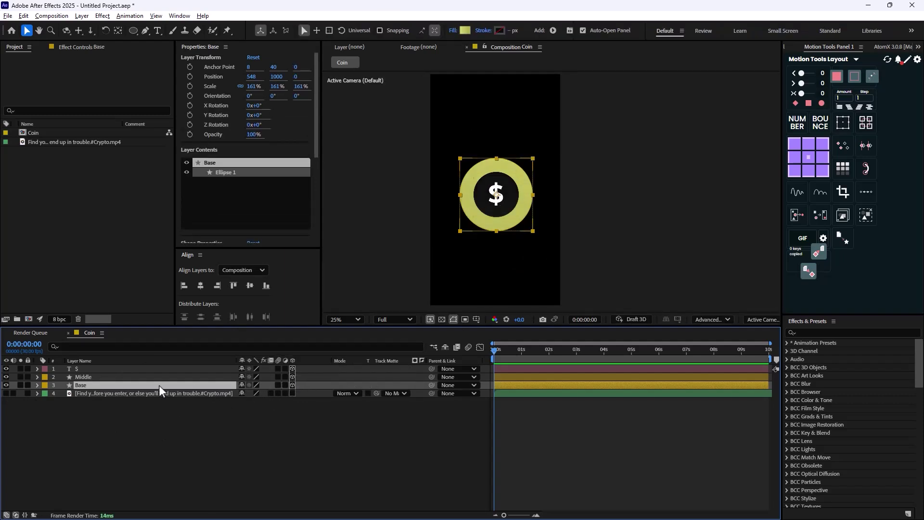
# Check which 3D renderers the composition offers, leaving Advanced 3D selected
pyautogui.click(321, 429)
pyautogui.click(187, 386)
pyautogui.click(270, 426)
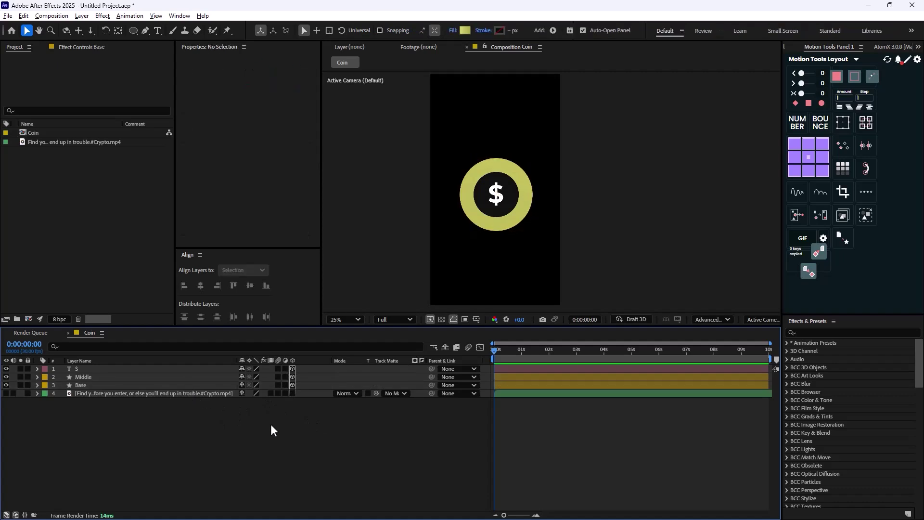
pyautogui.click(286, 385)
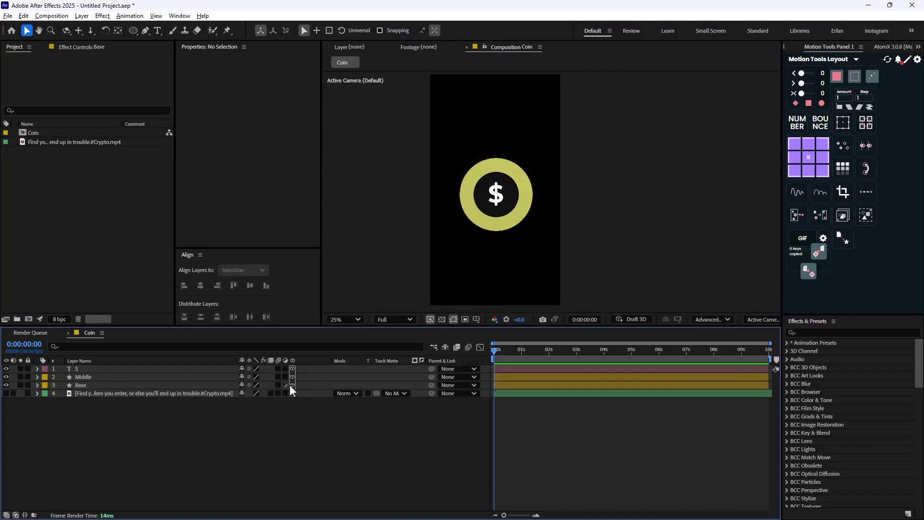
pyautogui.click(715, 319)
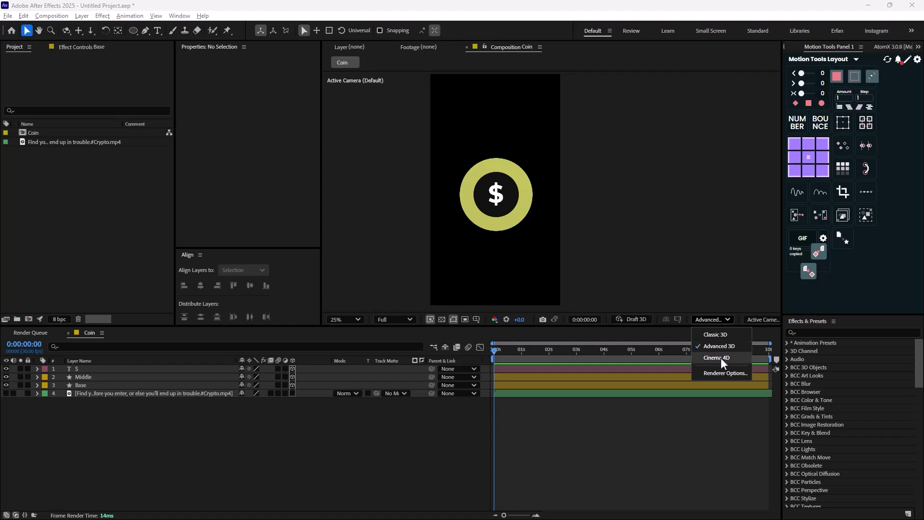
pyautogui.click(221, 449)
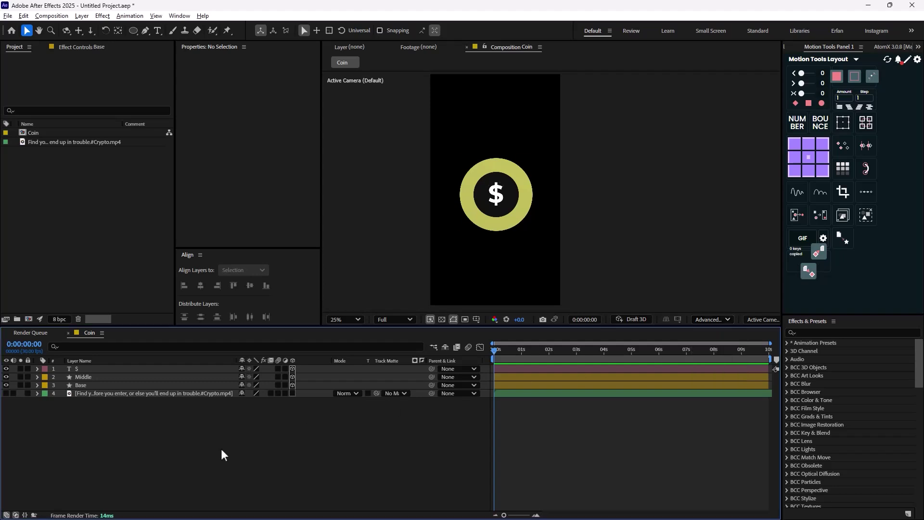
# Set the extrusion depth in the Base layer's geometry options to 10
pyautogui.click(83, 385)
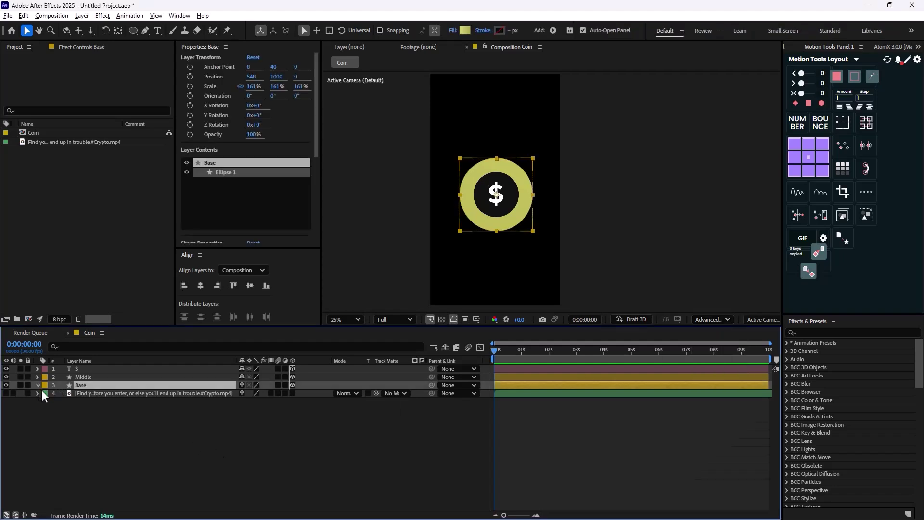
pyautogui.click(38, 386)
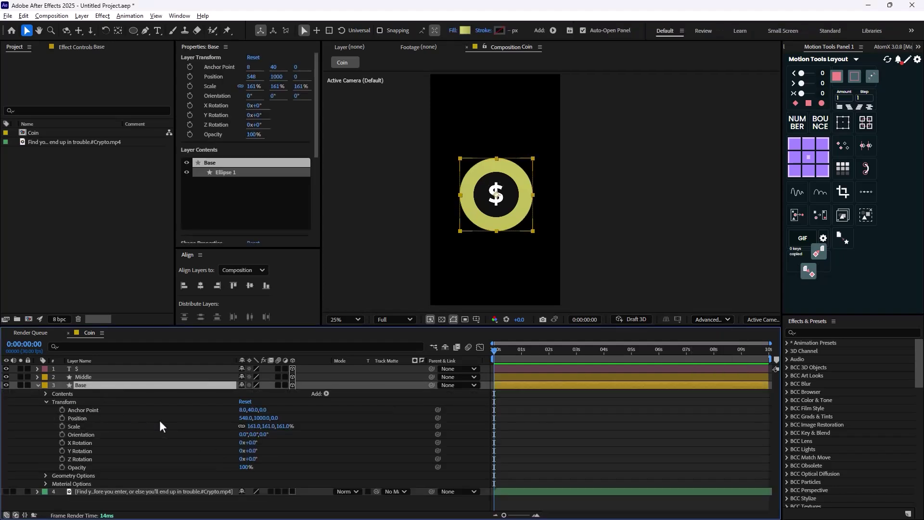
pyautogui.click(45, 476)
pyautogui.scroll(-1, 144, 474)
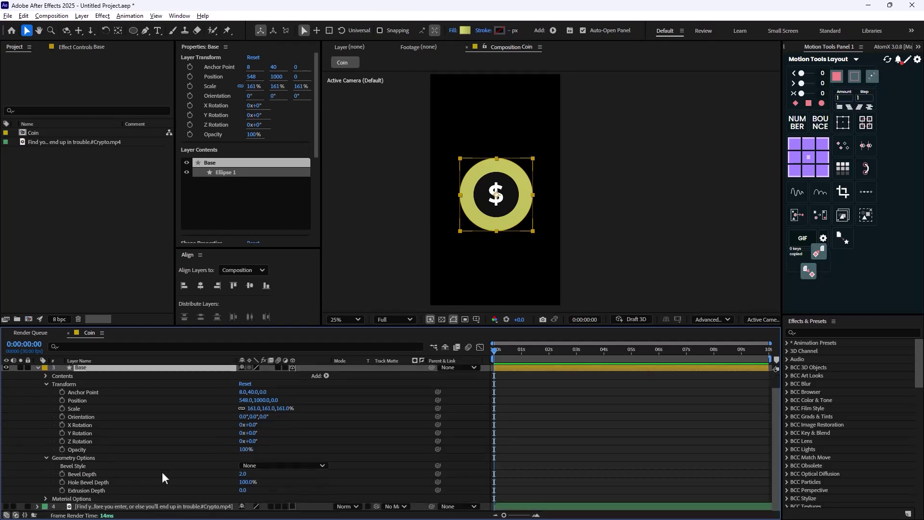
pyautogui.click(244, 491)
pyautogui.write('10')
pyautogui.press('Return')
pyautogui.scroll(1, 143, 448)
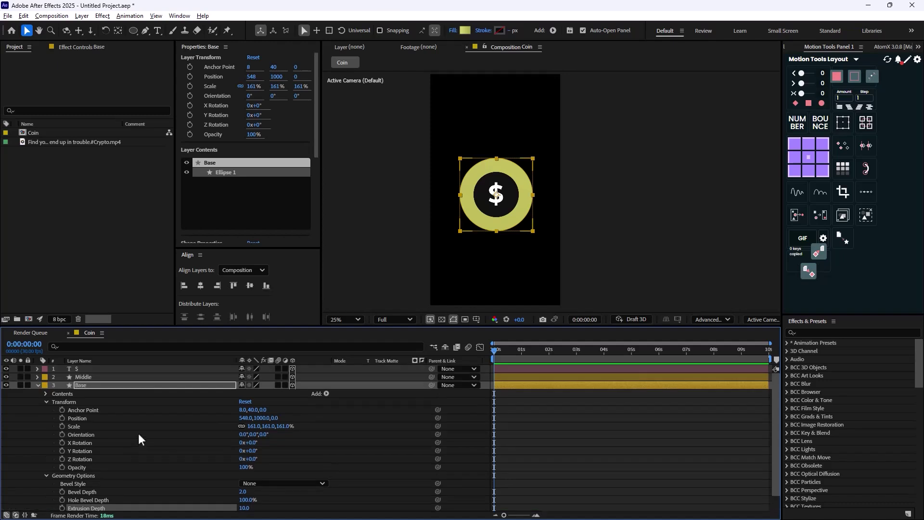
# Try a Y rotation of about 76° on Base to inspect its extruded edge, and undo the rotation
pyautogui.click(113, 386)
pyautogui.press('r')
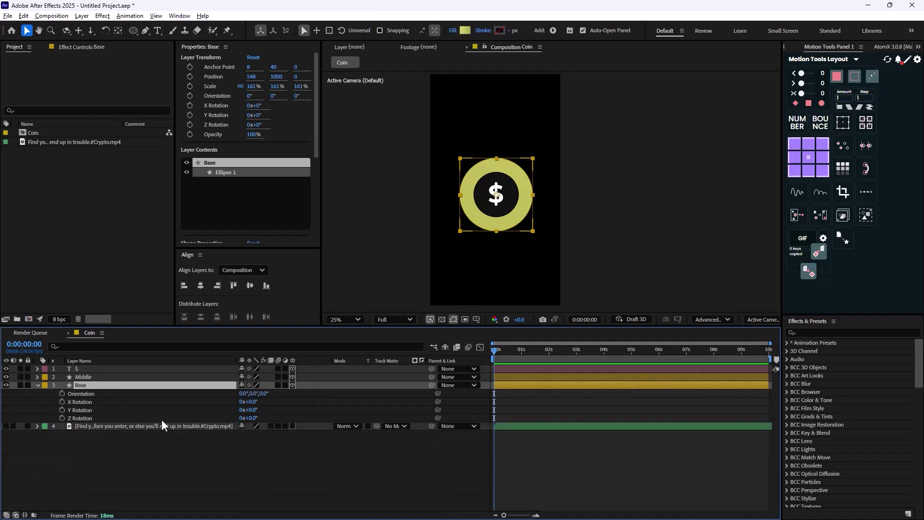
pyautogui.moveTo(248, 417); pyautogui.dragTo(293, 414)
pyautogui.scroll(2, 436, 265)
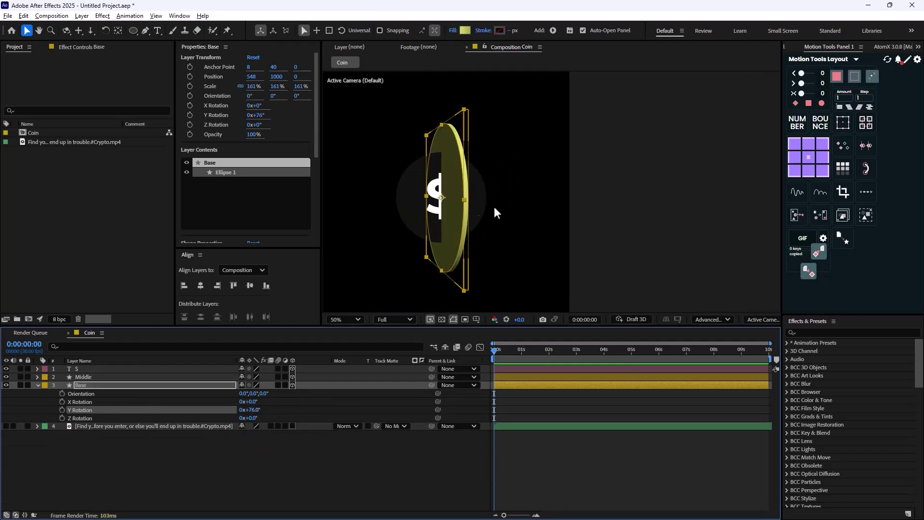
pyautogui.scroll(2, 469, 214)
pyautogui.scroll(-4, 397, 181)
pyautogui.hotkey('ctrl', 'z')
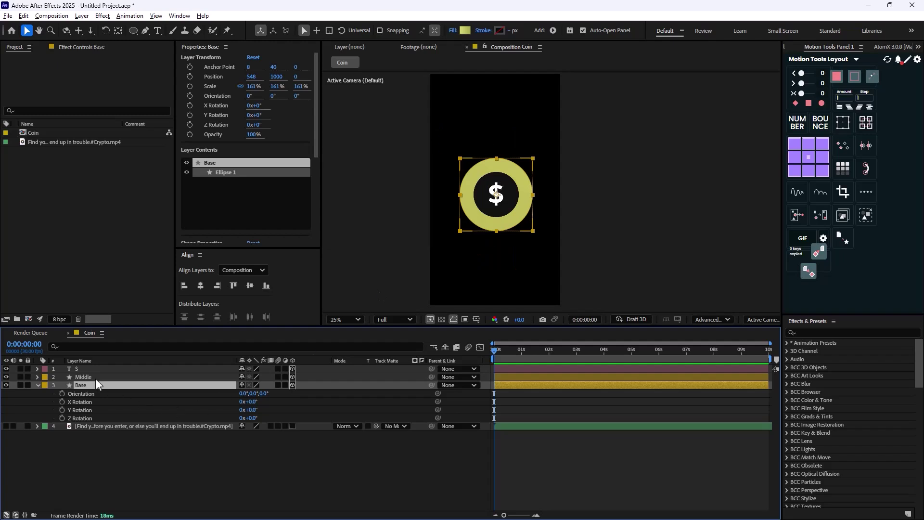
# Parent the dollar text layer to Middle and the Middle layer to Base
pyautogui.click(112, 369)
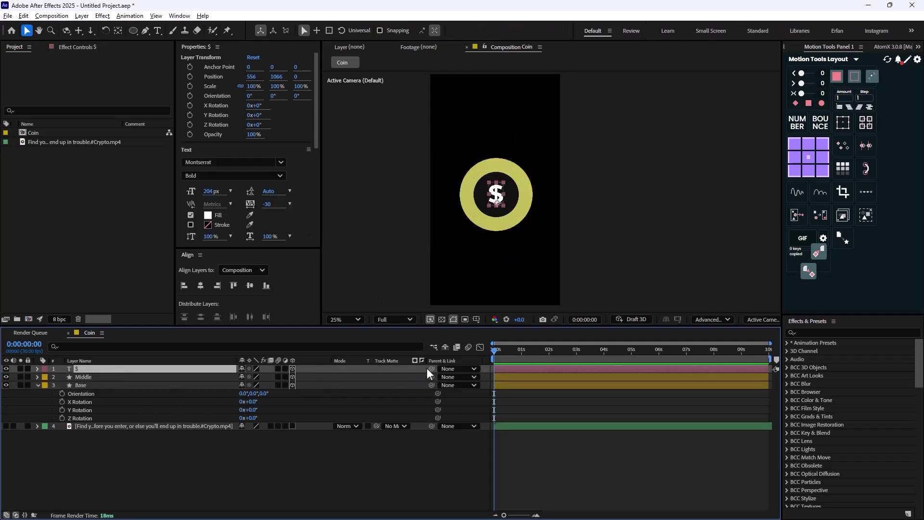
pyautogui.moveTo(432, 369); pyautogui.dragTo(91, 378)
pyautogui.click(118, 377)
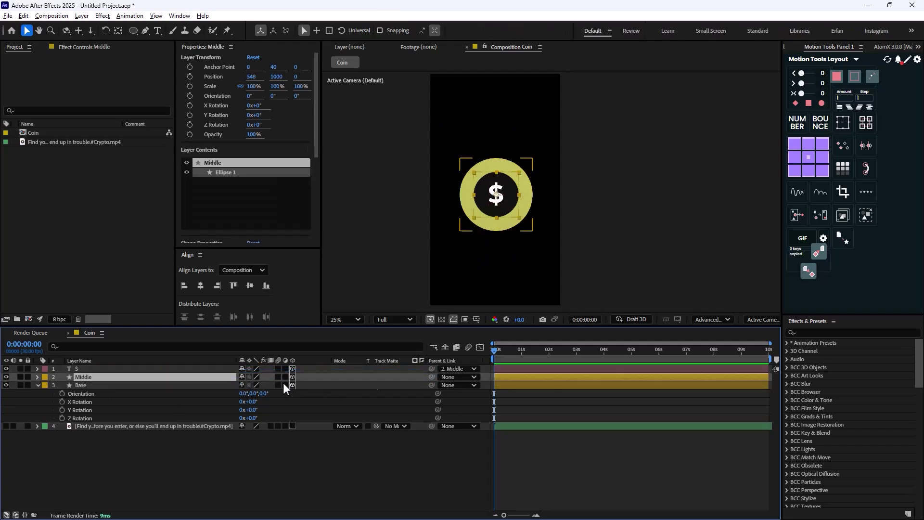
pyautogui.moveTo(432, 377); pyautogui.dragTo(97, 385)
# Test the parenting by turning Base around its Y axis, and undo the rotation
pyautogui.click(97, 385)
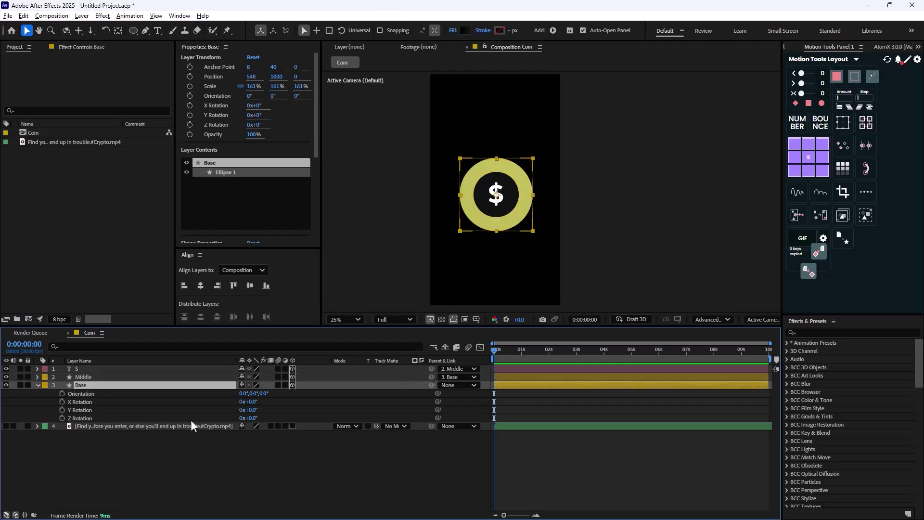
pyautogui.moveTo(251, 410); pyautogui.dragTo(308, 412)
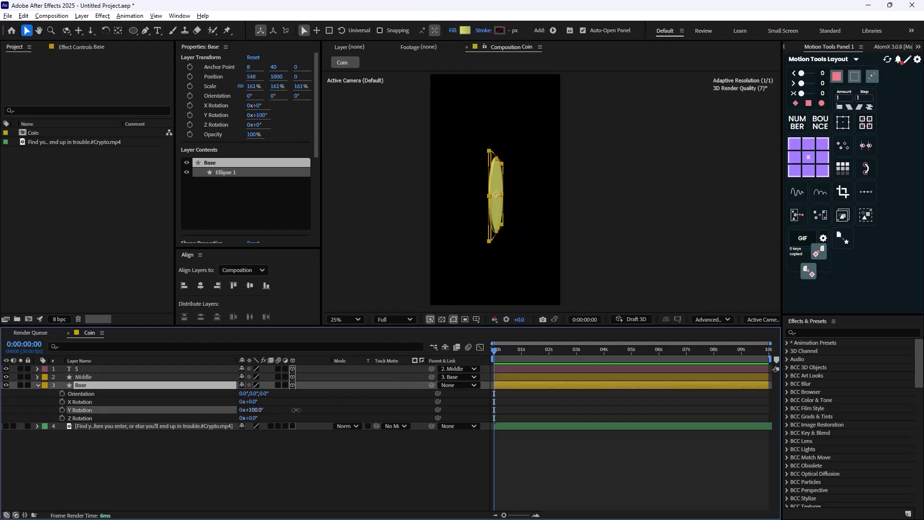
pyautogui.hotkey('ctrl', 'z')
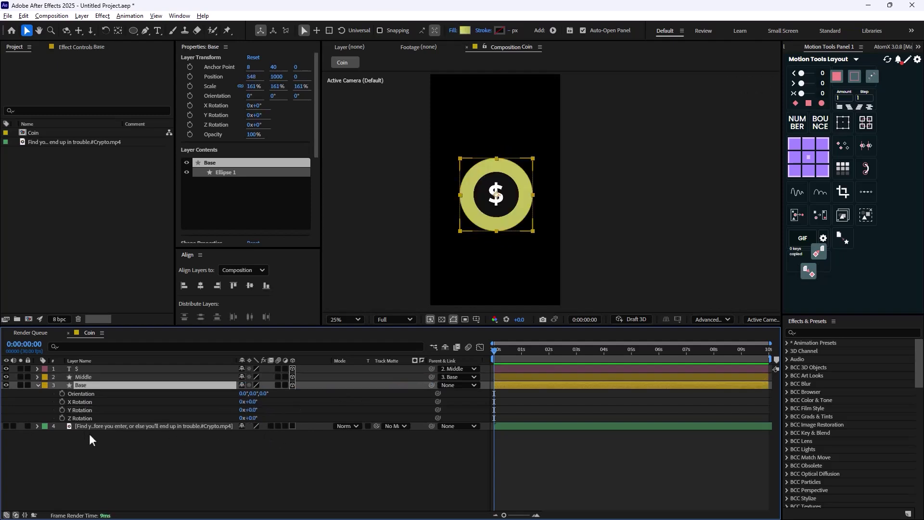
# Increase the Base layer's extrusion depth to 30
pyautogui.doubleClick(38, 386)
pyautogui.scroll(-1, 226, 464)
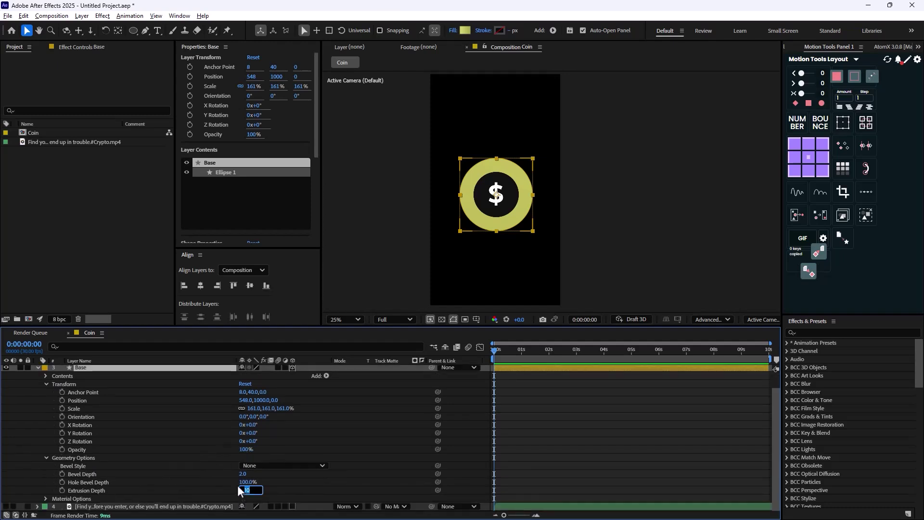
pyautogui.write('0')
pyautogui.press('Return')
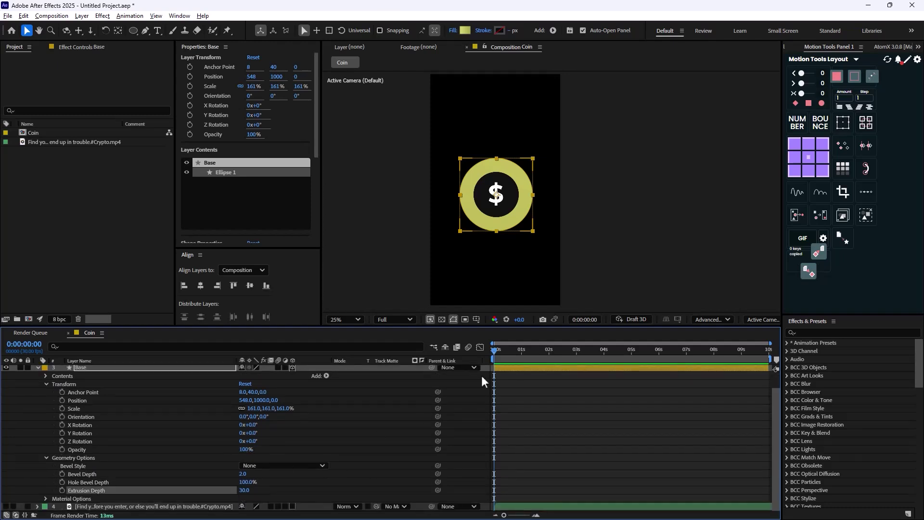
# Set Base's Y rotation to about 73° and inspect the coin's thicker edge and face up close
pyautogui.scroll(1, 172, 438)
pyautogui.scroll(-3, 231, 426)
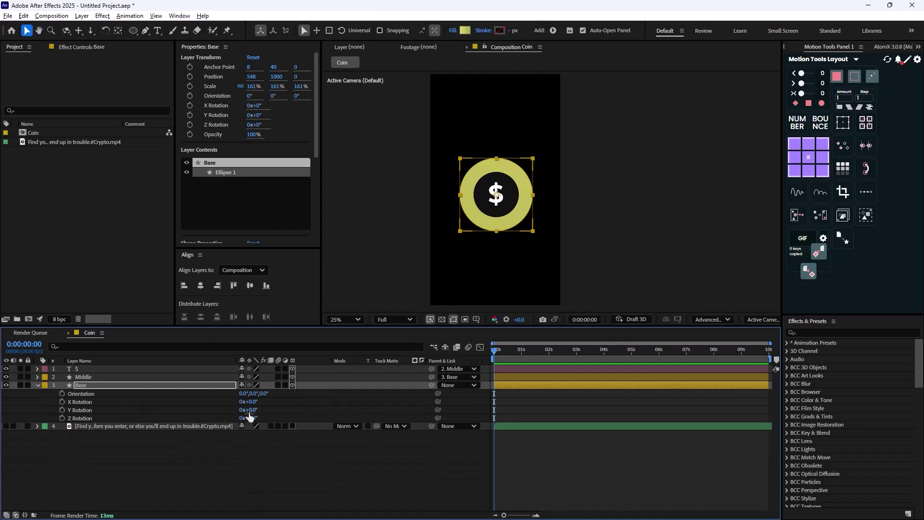
pyautogui.moveTo(250, 410); pyautogui.dragTo(286, 411)
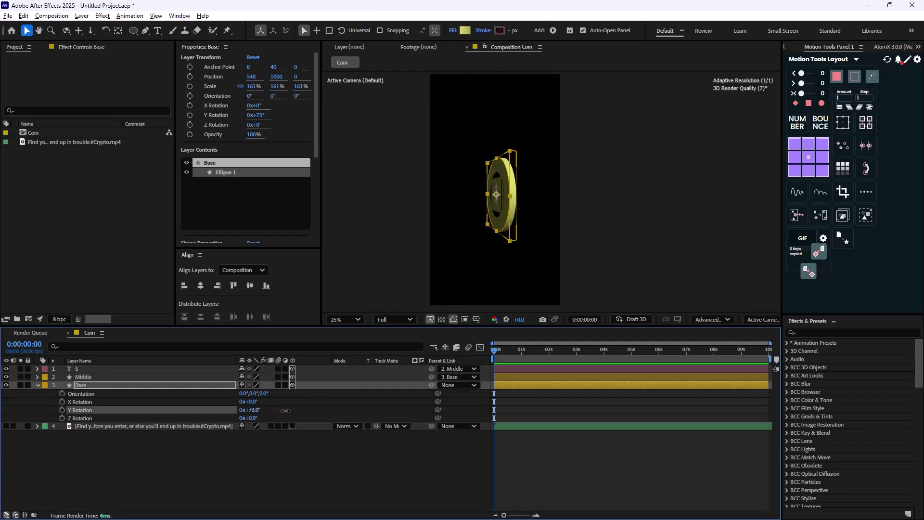
pyautogui.press('.')
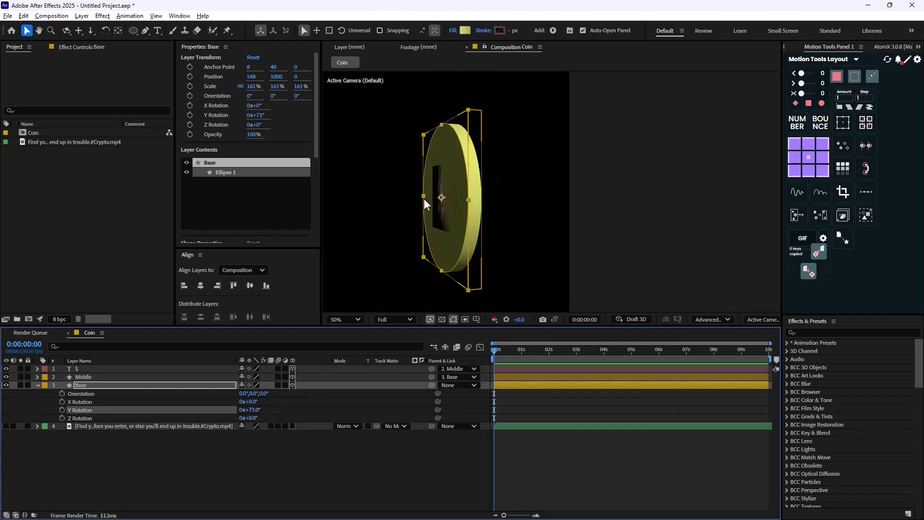
pyautogui.scroll(2, 425, 217)
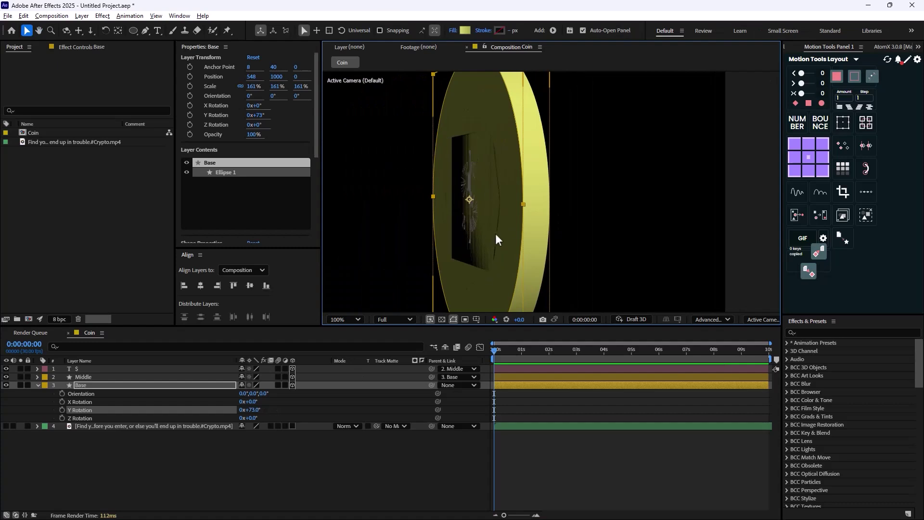
# Set the Middle layer's Z position to -2 so it sits just in front of the coin's face
pyautogui.press(',')
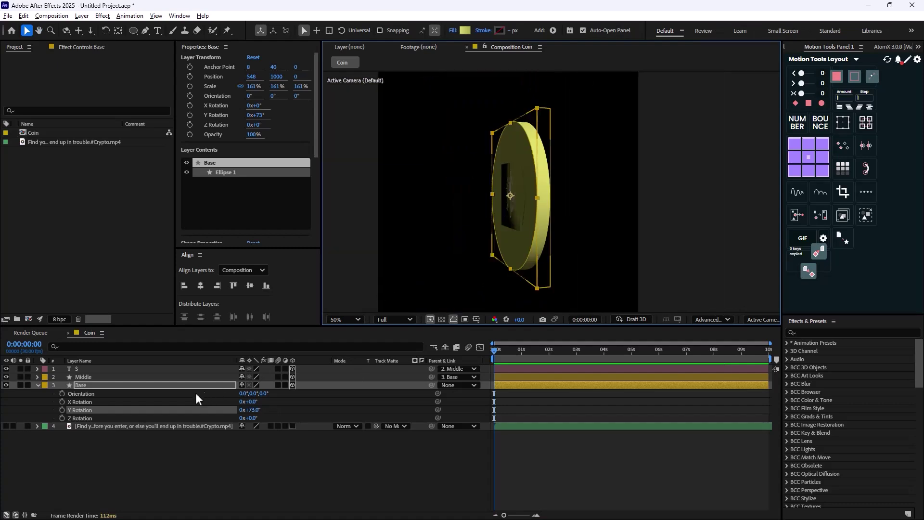
pyautogui.click(126, 380)
pyautogui.press('p')
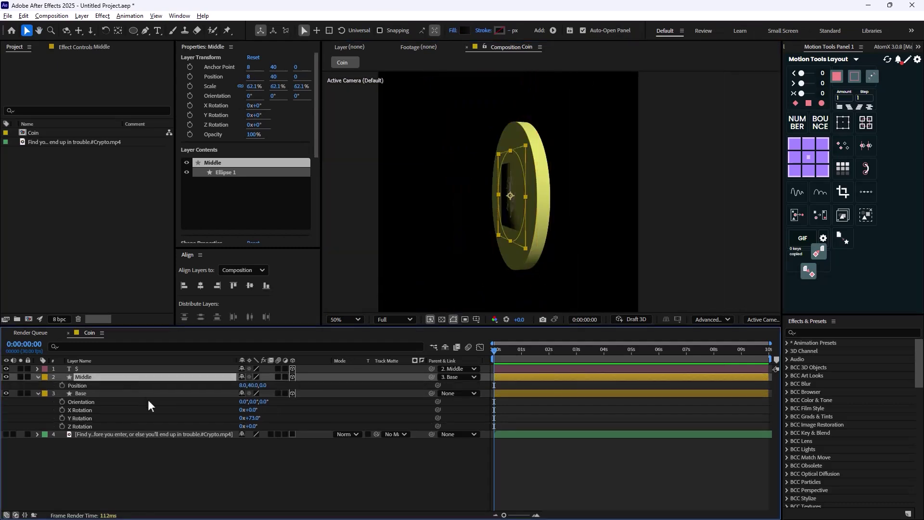
pyautogui.click(266, 385)
pyautogui.moveTo(276, 387); pyautogui.dragTo(264, 386)
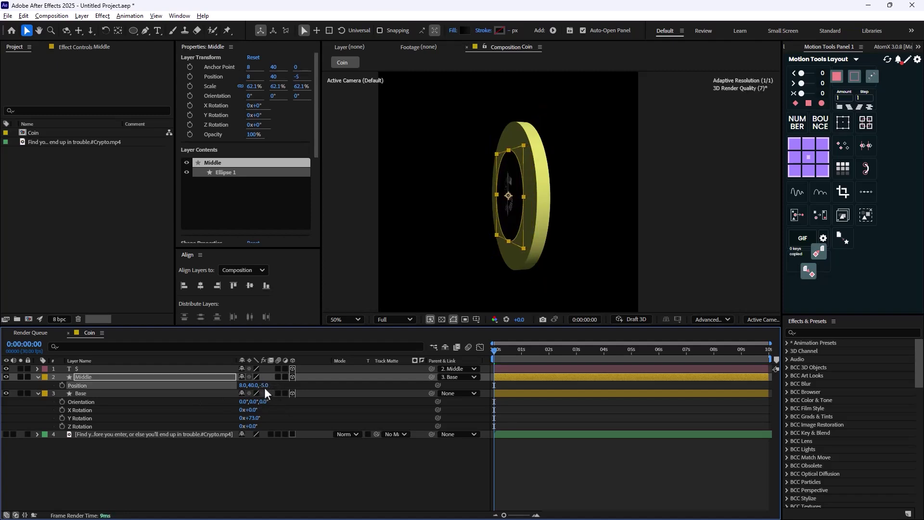
pyautogui.click(264, 386)
pyautogui.write('-2')
pyautogui.press('Return')
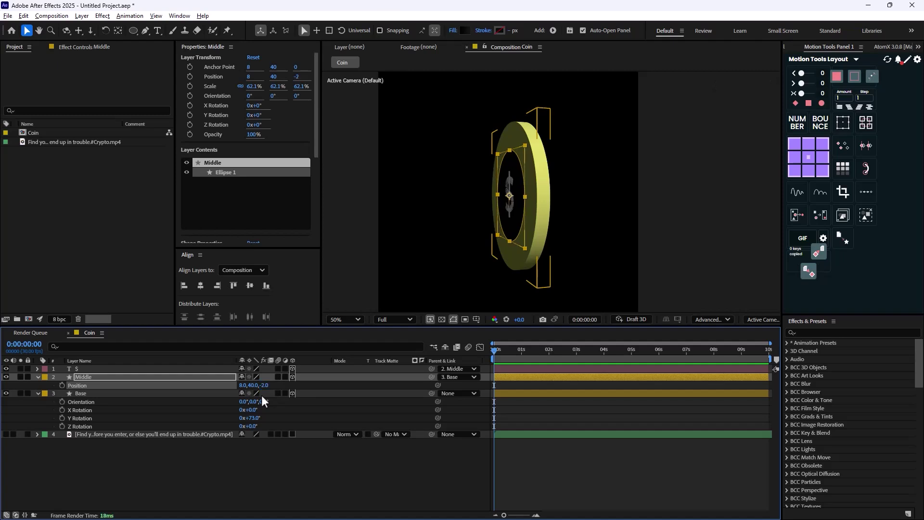
# Set the dollar text layer's Z position to -1 so it sits in front of Middle
pyautogui.scroll(2, 504, 208)
pyautogui.click(126, 368)
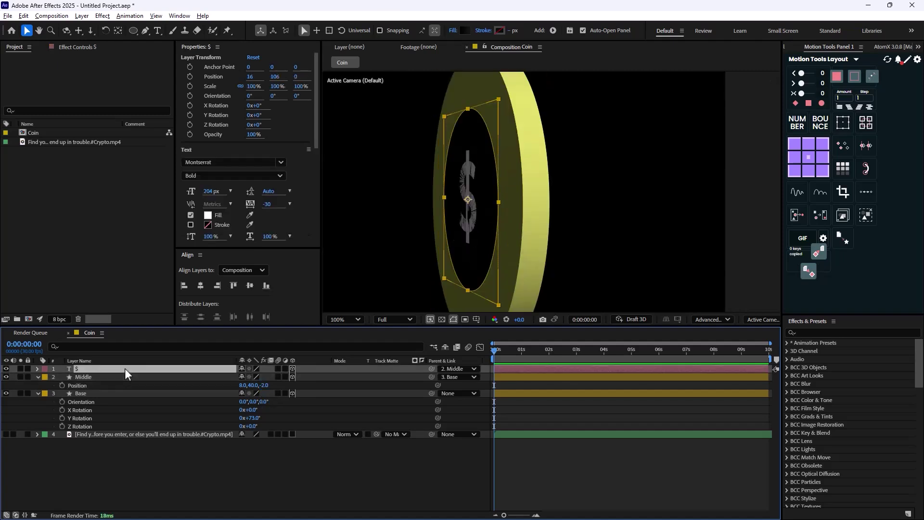
pyautogui.press('p')
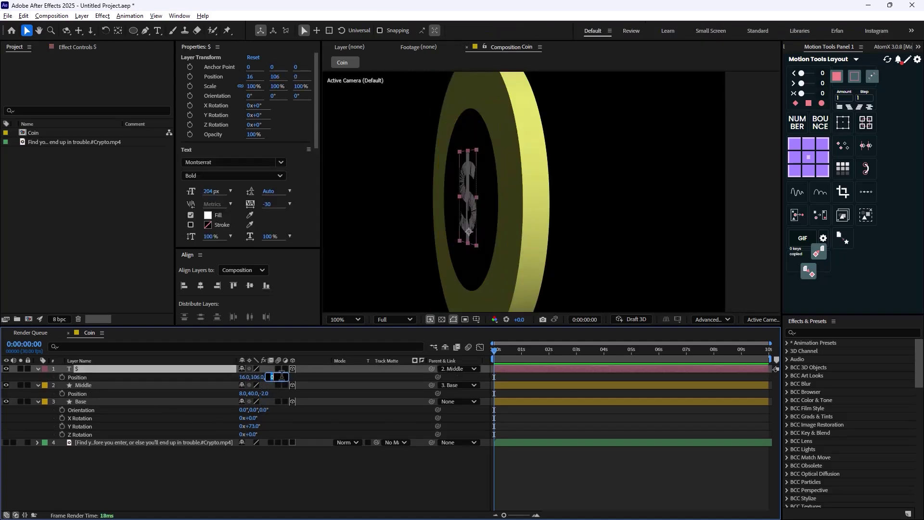
pyautogui.click(300, 377)
pyautogui.click(268, 377)
pyautogui.write('-')
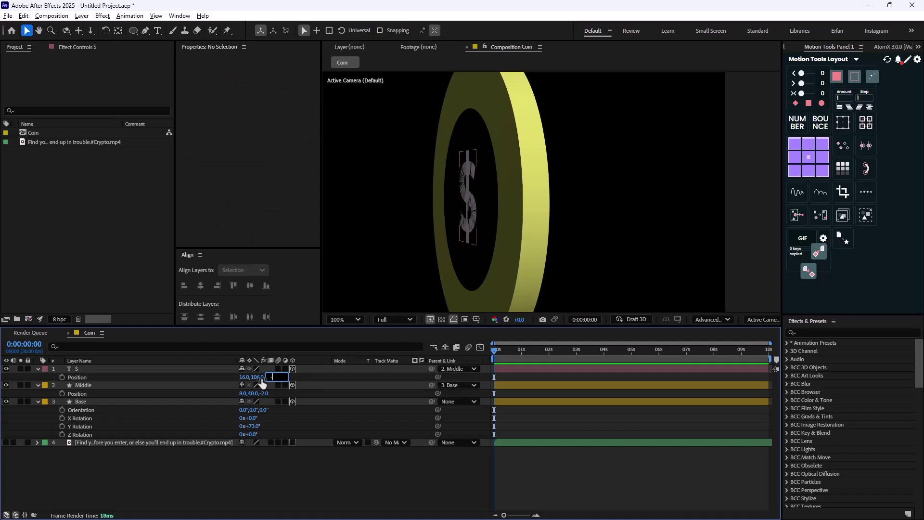
pyautogui.write('01')
pyautogui.press('Return')
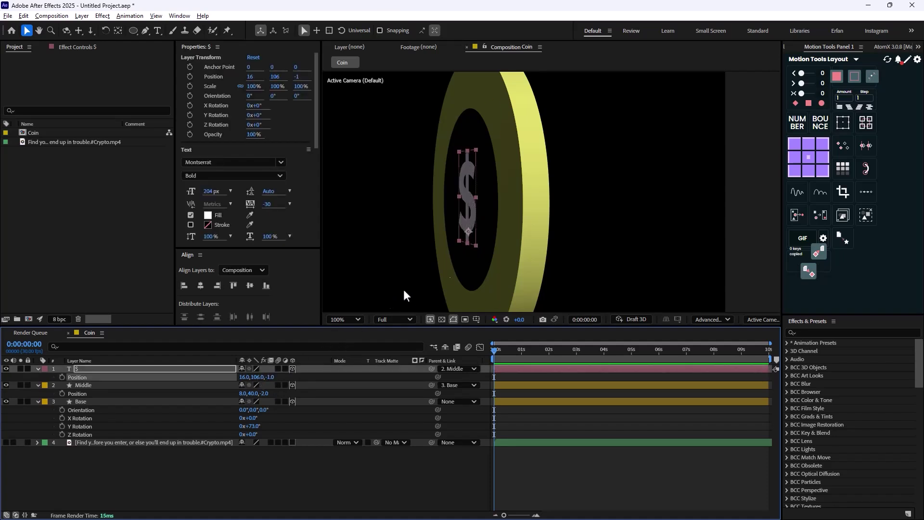
# Try Middle at Z position -22 with Base's Y rotation at 89° to compare the gap, and restore Middle's Z to -2
pyautogui.press('.')
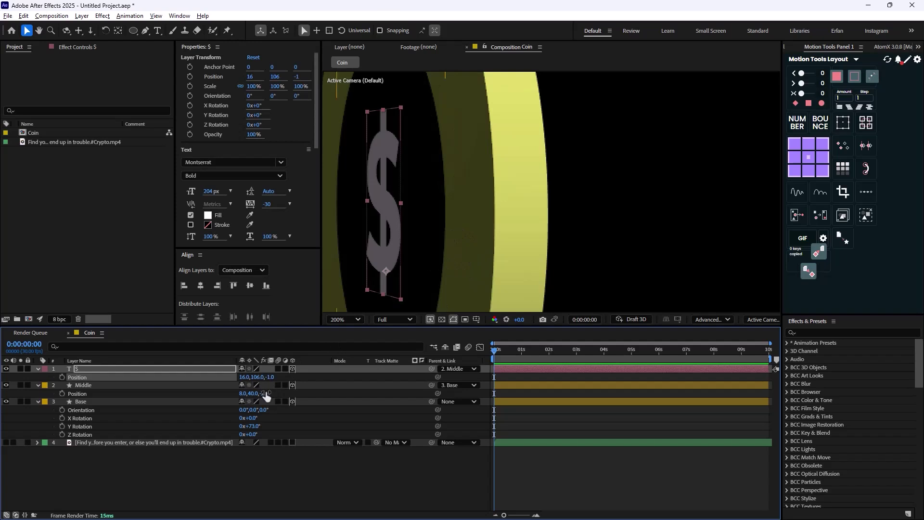
pyautogui.moveTo(266, 393); pyautogui.dragTo(256, 393)
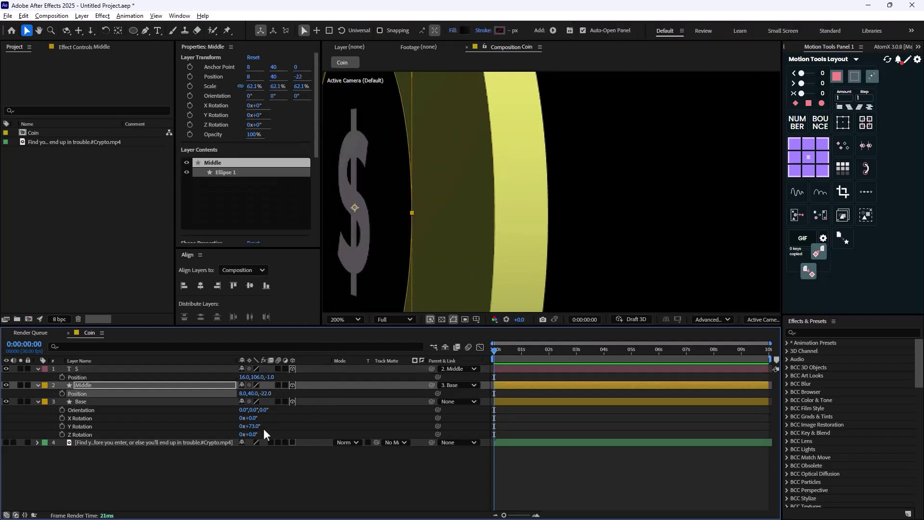
pyautogui.moveTo(260, 427); pyautogui.dragTo(265, 427)
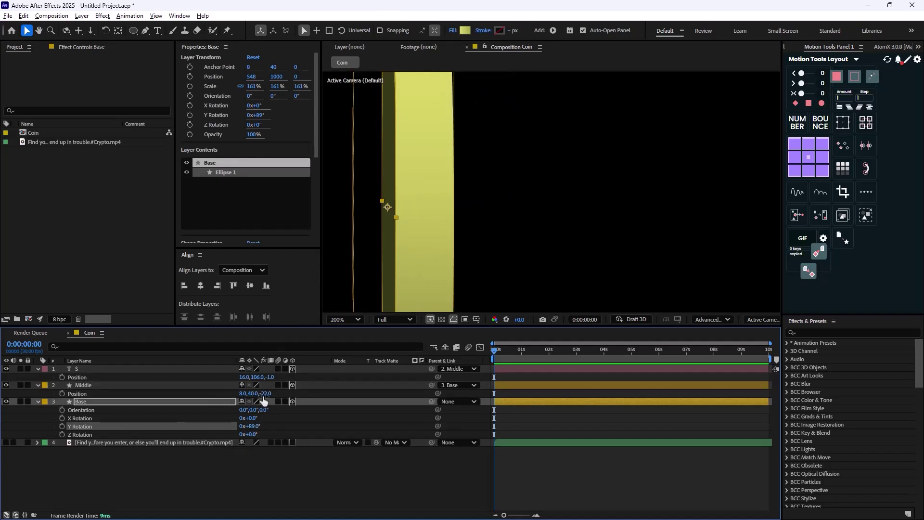
pyautogui.write('-2')
pyautogui.press('Return')
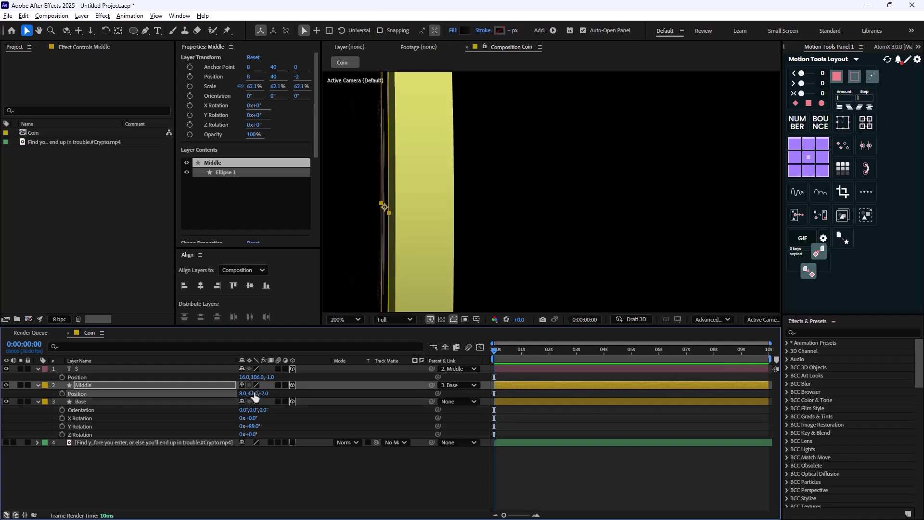
pyautogui.scroll(-2, 436, 241)
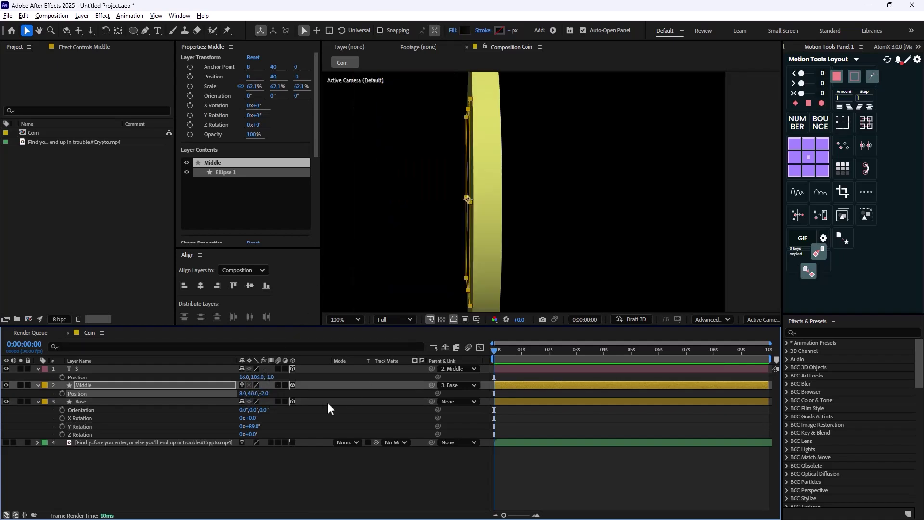
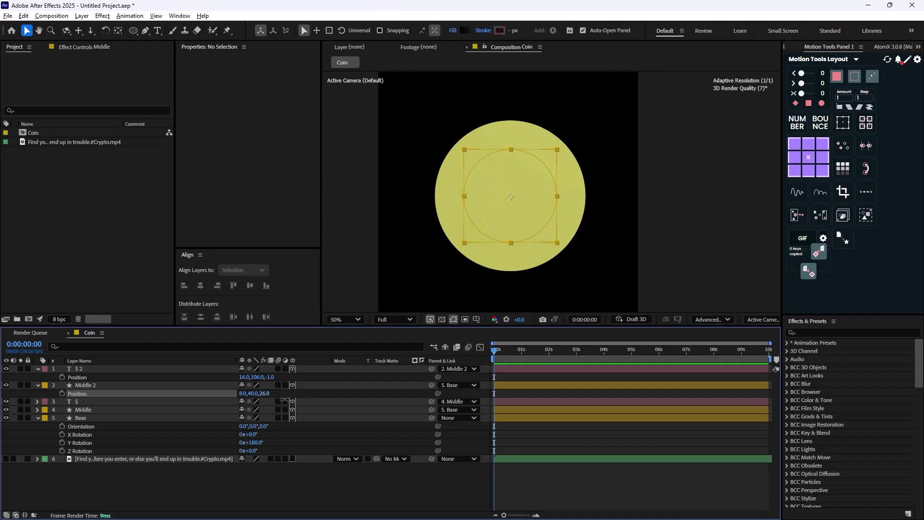
# Set Middle 2's Z position to 30 and the $ 2 layer's Z position to 2 for the coin's back face
pyautogui.moveTo(264, 394); pyautogui.dragTo(284, 400)
pyautogui.moveTo(145, 385); pyautogui.dragTo(145, 442)
pyautogui.moveTo(270, 377); pyautogui.dragTo(360, 379)
# Set the $ 2 layer's X rotation to 180°
pyautogui.press('r')
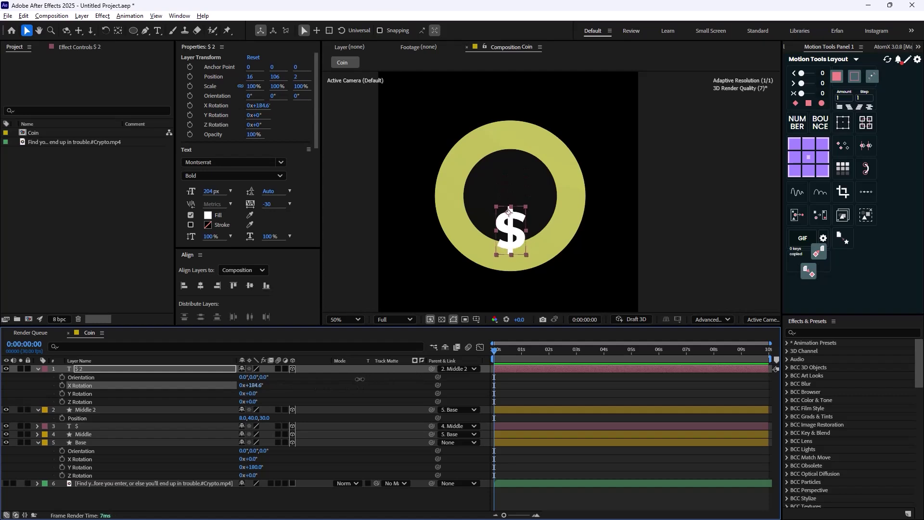
pyautogui.click(259, 385)
pyautogui.press('Return')
# Nudge the $ 2 layer up to Y position -32, centring it in the dark circle, and collapse its properties
pyautogui.press('Up')
pyautogui.press('Up')
pyautogui.press('Up')
pyautogui.press('Up')
pyautogui.press('Up')
pyautogui.press('Up')
pyautogui.press('Up')
pyautogui.press('Up')
pyautogui.press('Up')
pyautogui.press('Up')
pyautogui.press('Up')
pyautogui.press('Up')
pyautogui.press('Up')
pyautogui.press('Up')
pyautogui.press('Up')
pyautogui.press('Up')
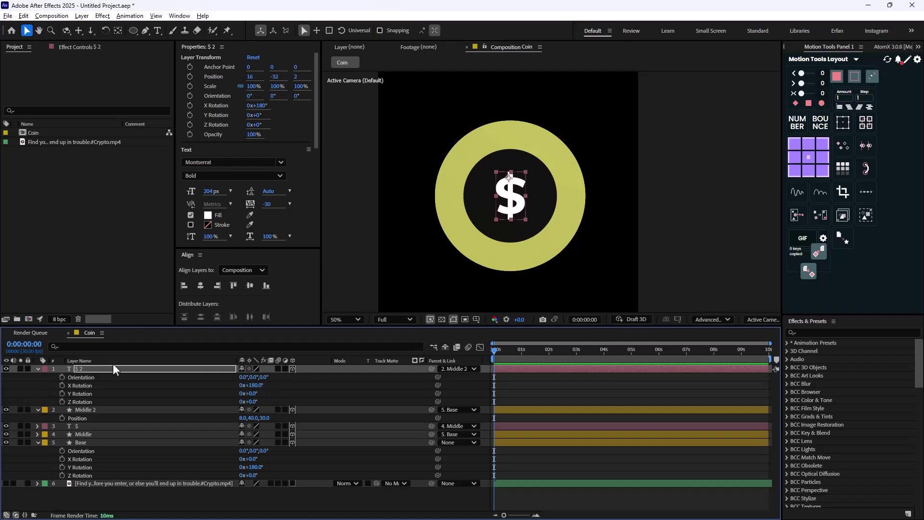
pyautogui.click(37, 369)
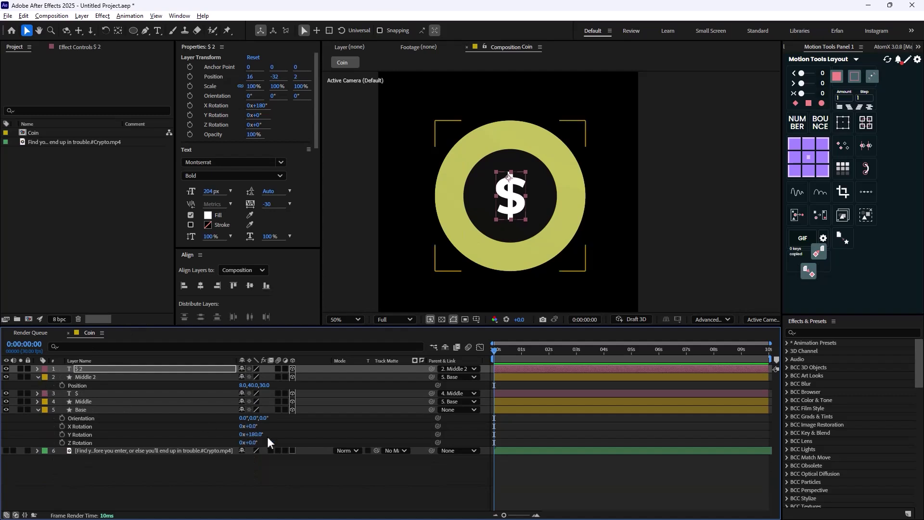
# Turn Base to 255° around Y and set Middle 2's Z position to 32, clear of the coin's back face
pyautogui.moveTo(255, 434); pyautogui.dragTo(299, 441)
pyautogui.click(520, 197)
pyautogui.scroll(2, 581, 188)
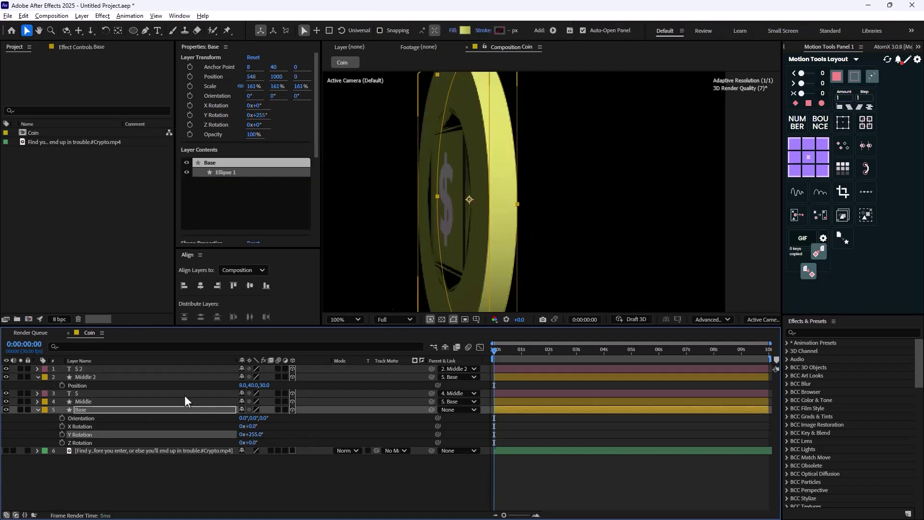
pyautogui.click(105, 378)
pyautogui.moveTo(267, 391); pyautogui.dragTo(272, 390)
pyautogui.scroll(-2, 417, 257)
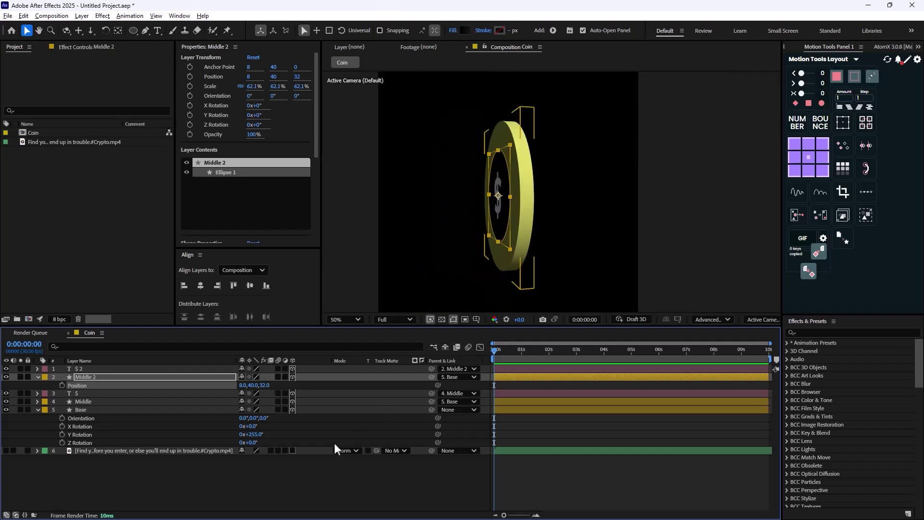
pyautogui.click(334, 443)
pyautogui.scroll(-2, 496, 267)
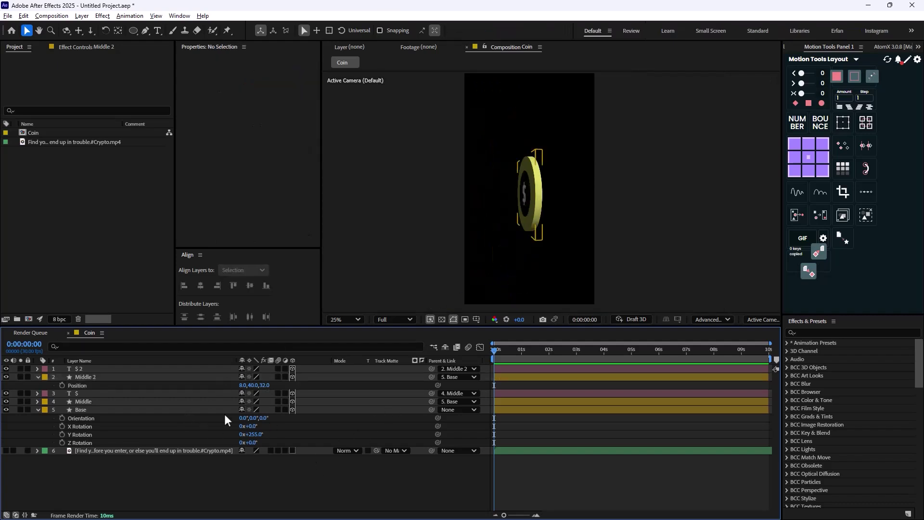
# Spin Base's Y rotation to 2x+16° to check both coin faces, and collapse the Base and Middle 2 properties
pyautogui.moveTo(257, 432); pyautogui.dragTo(452, 400)
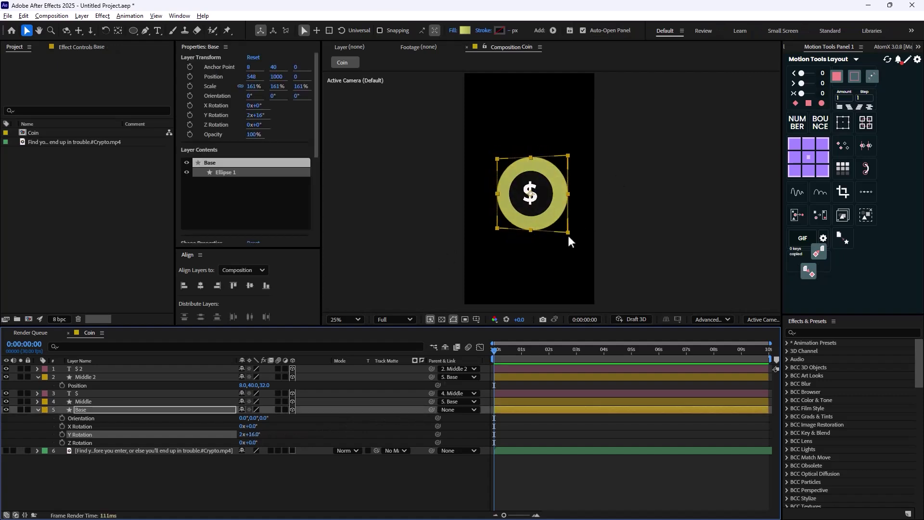
pyautogui.scroll(-1, 561, 234)
pyautogui.scroll(2, 551, 235)
pyautogui.scroll(-2, 520, 214)
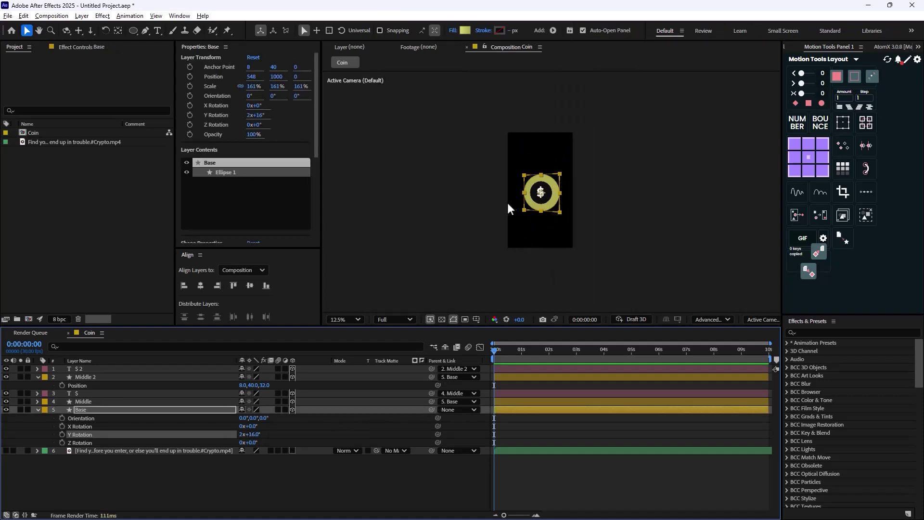
pyautogui.click(38, 409)
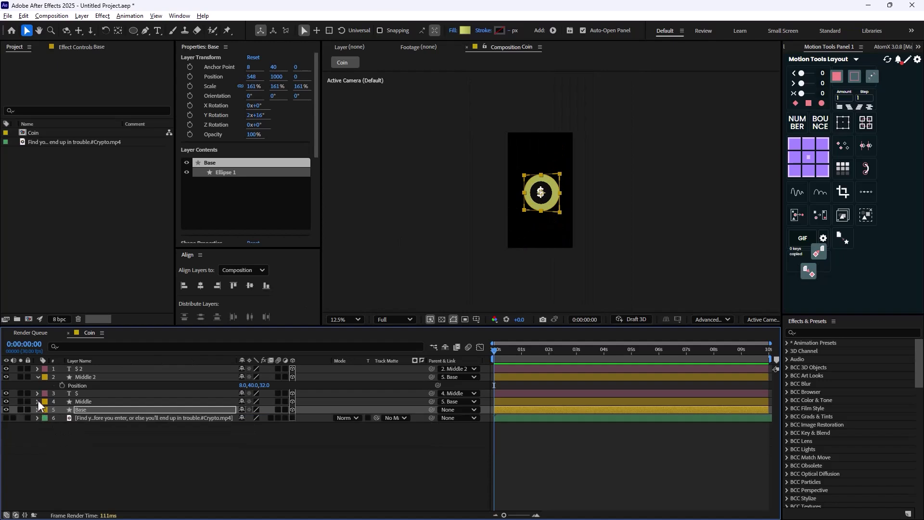
pyautogui.click(38, 378)
# Turn on the reference video layer's visibility, solo it to examine the glowing coin up close, and turn the solo off
pyautogui.press('.')
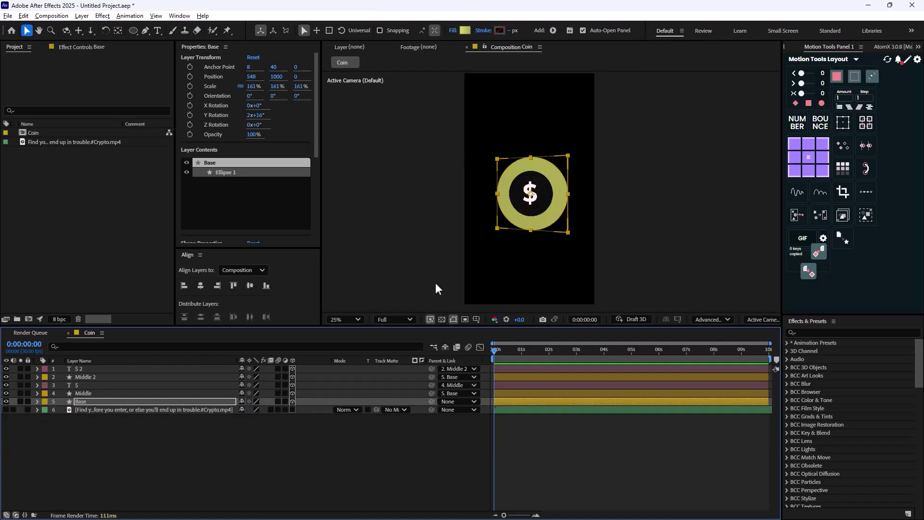
pyautogui.click(6, 410)
pyautogui.click(20, 409)
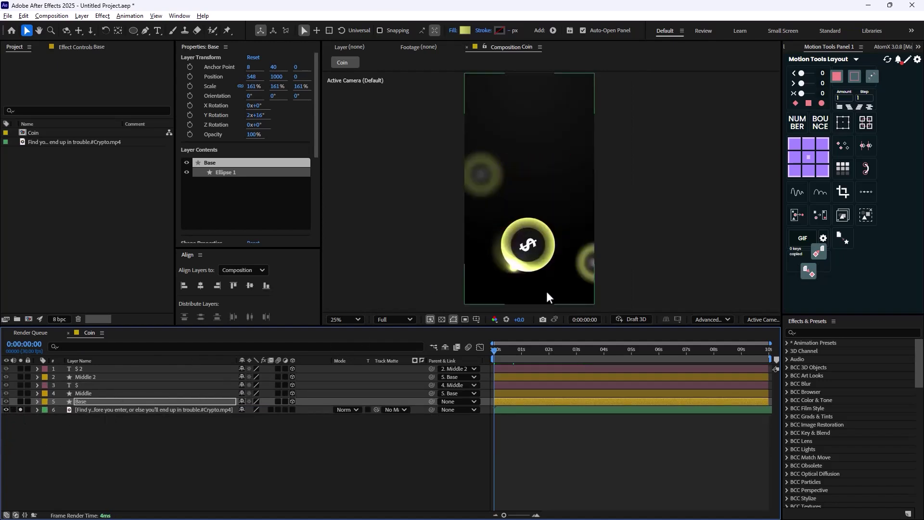
pyautogui.scroll(2, 503, 271)
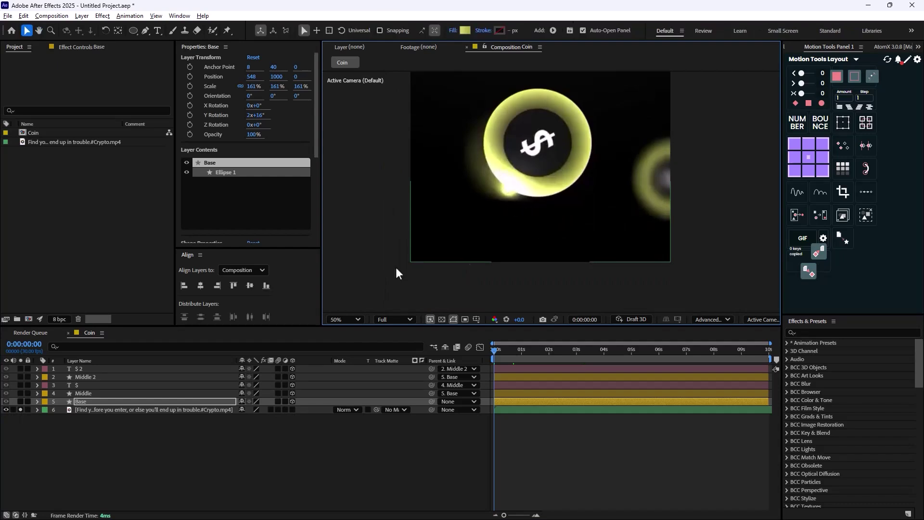
pyautogui.click(20, 410)
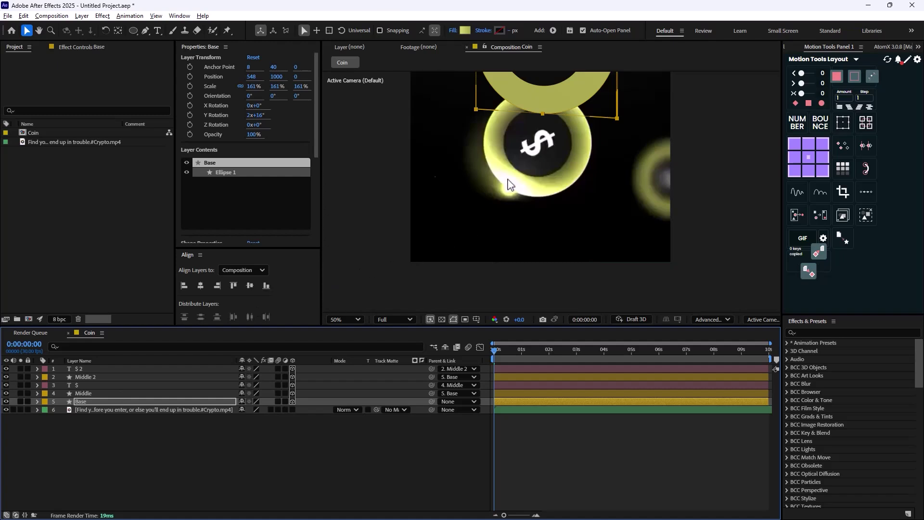
# Review the Advanced 3D renderer's disabled features in the Coin composition settings, especially layer styles, and close the settings
pyautogui.rightClick(42, 134)
pyautogui.click(63, 137)
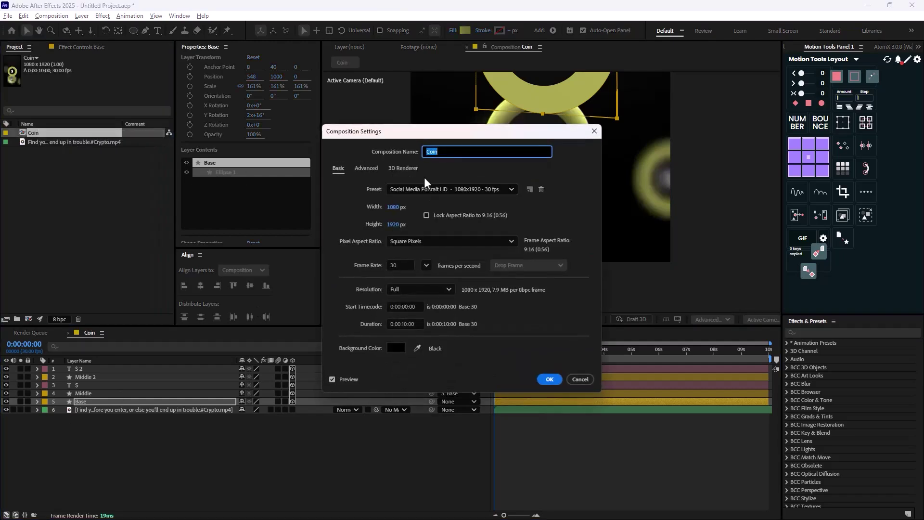
pyautogui.click(404, 168)
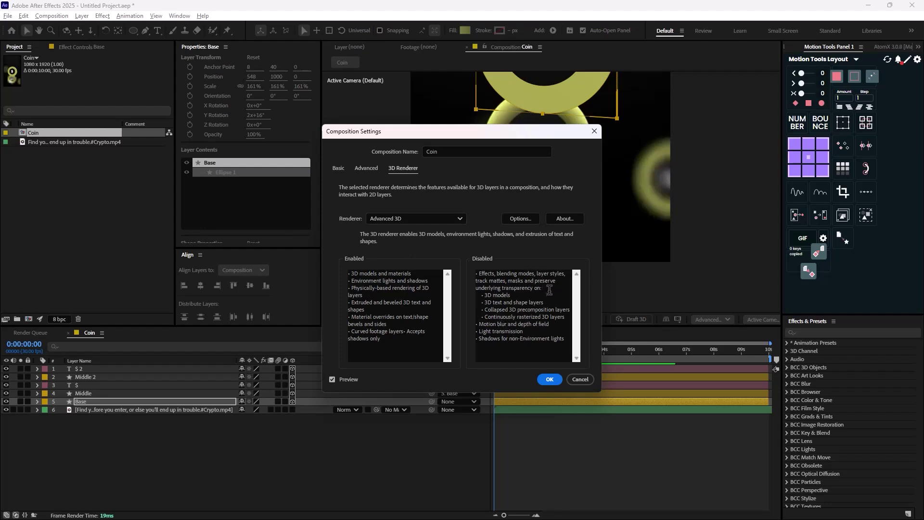
pyautogui.moveTo(538, 273); pyautogui.dragTo(566, 273)
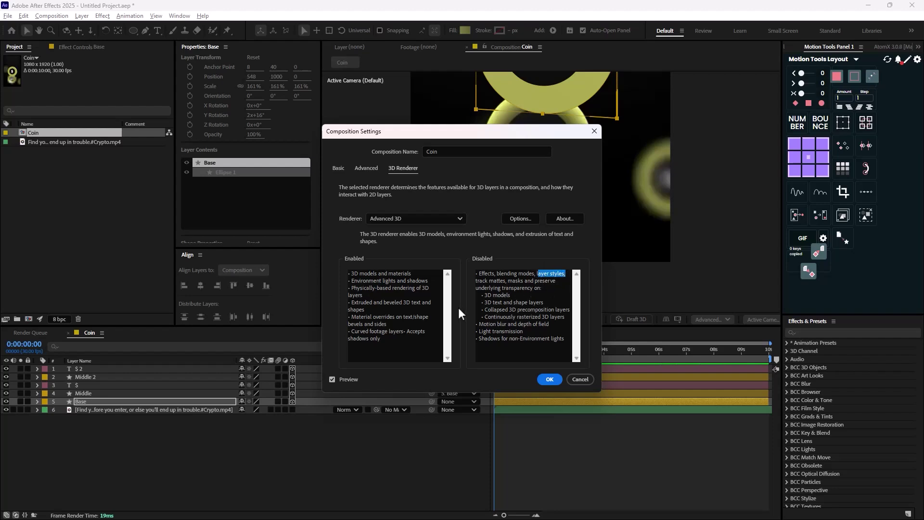
pyautogui.click(549, 379)
# Reset the Base layer's Y rotation to 0x+0°
pyautogui.press(',')
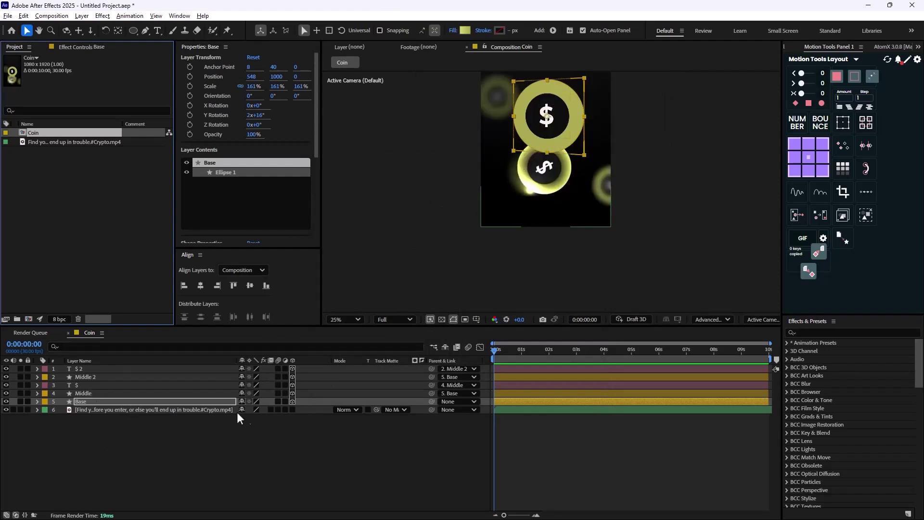
pyautogui.click(117, 428)
pyautogui.write('r')
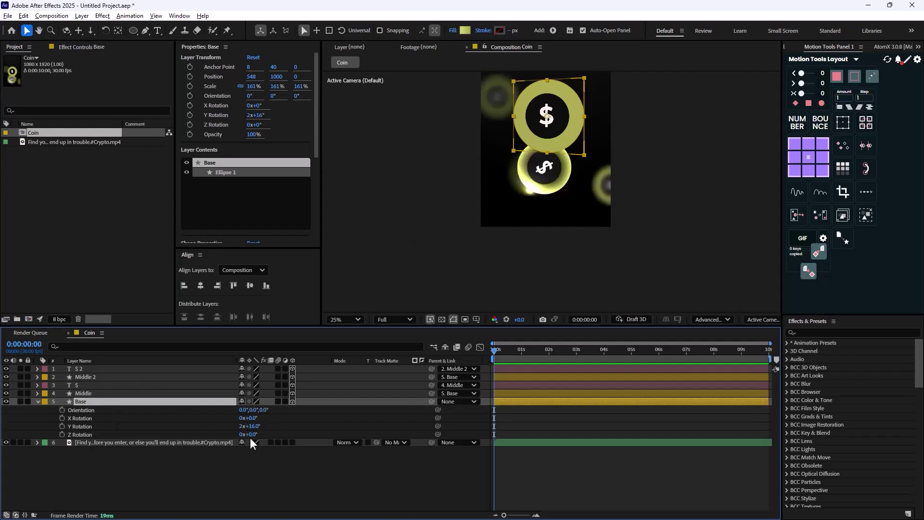
pyautogui.write('0')
pyautogui.press('Return')
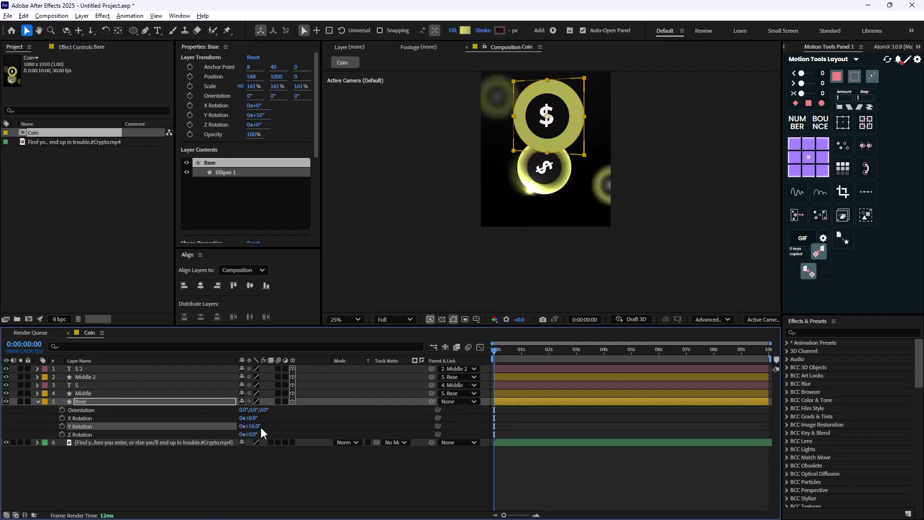
pyautogui.click(261, 427)
pyautogui.write('0')
pyautogui.press('Return')
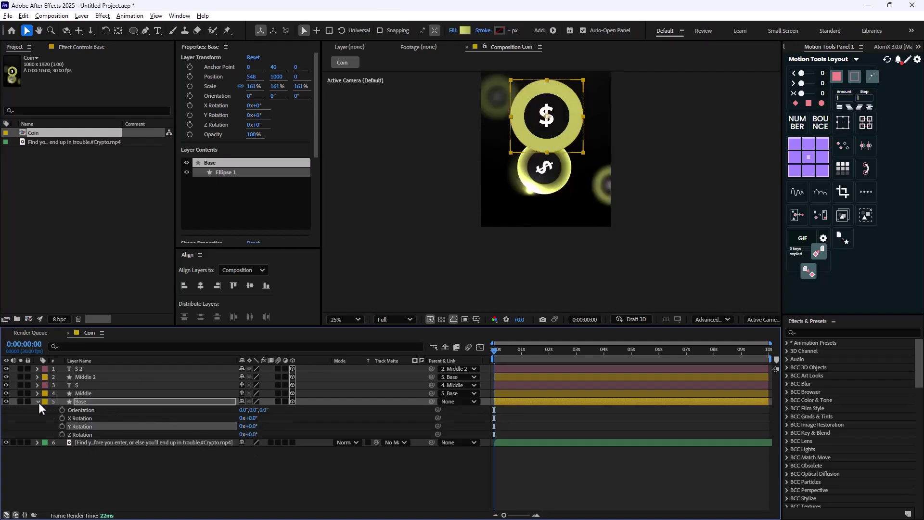
# Pre-compose the five coin layers into a new composition named Coin_design, moving all attributes into it
pyautogui.click(38, 401)
pyautogui.keyDown('shift'); pyautogui.click(100, 372); pyautogui.keyUp('shift')
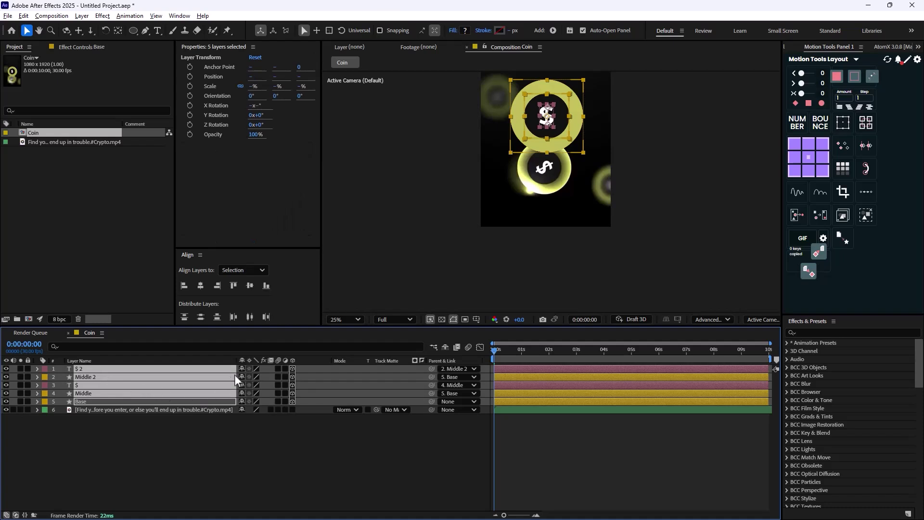
pyautogui.hotkey('ctrl', 'shift', 'c')
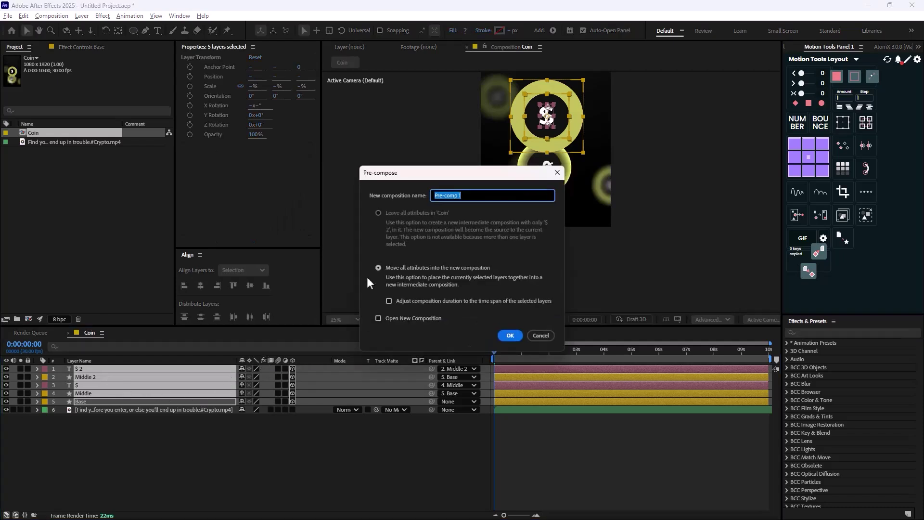
pyautogui.write('Coin_design')
pyautogui.press('Return')
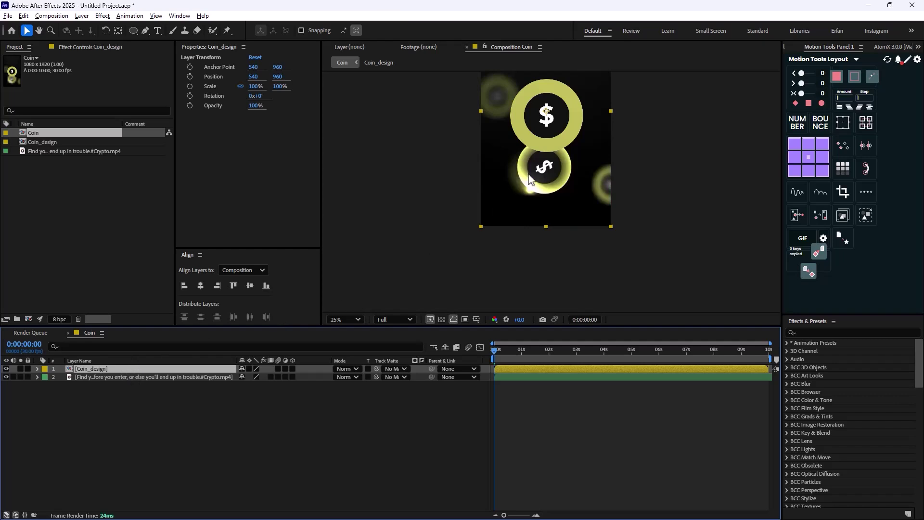
# Add an Inner Glow layer style to the Coin_design layer and set its size to 97
pyautogui.rightClick(113, 370)
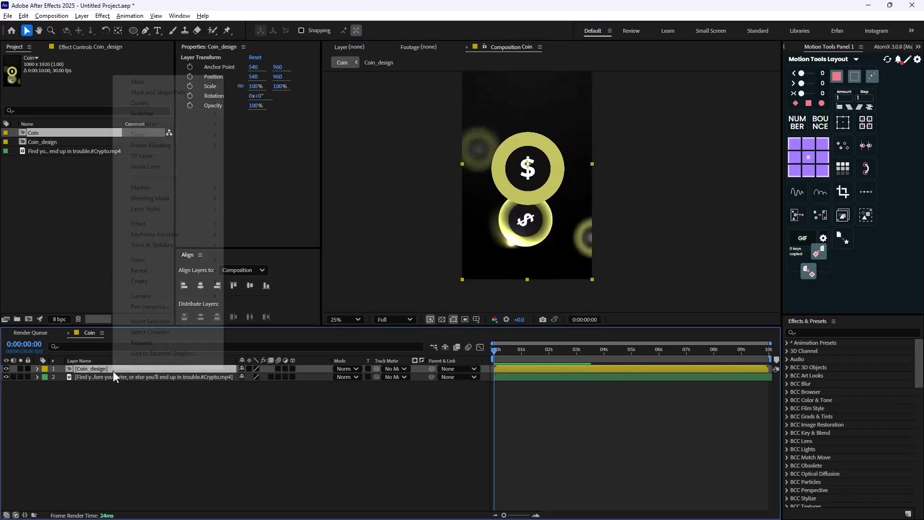
pyautogui.moveTo(173, 209)
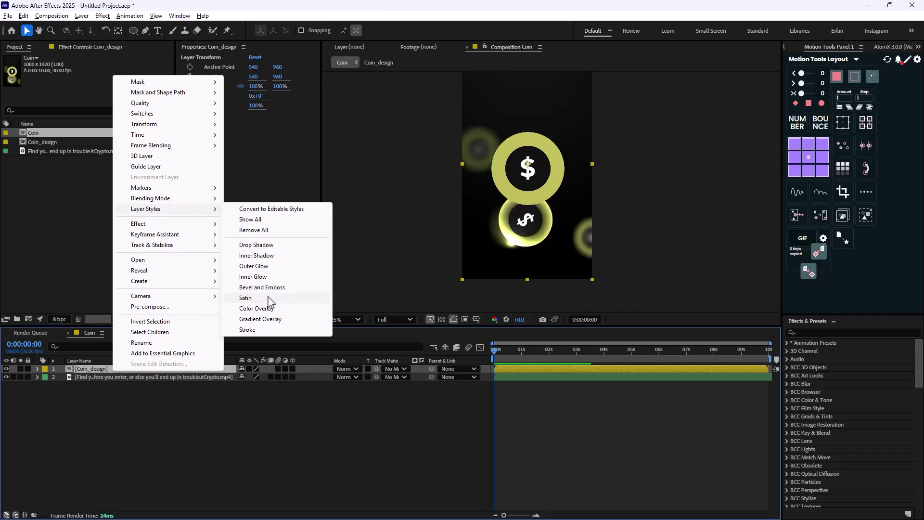
pyautogui.click(273, 277)
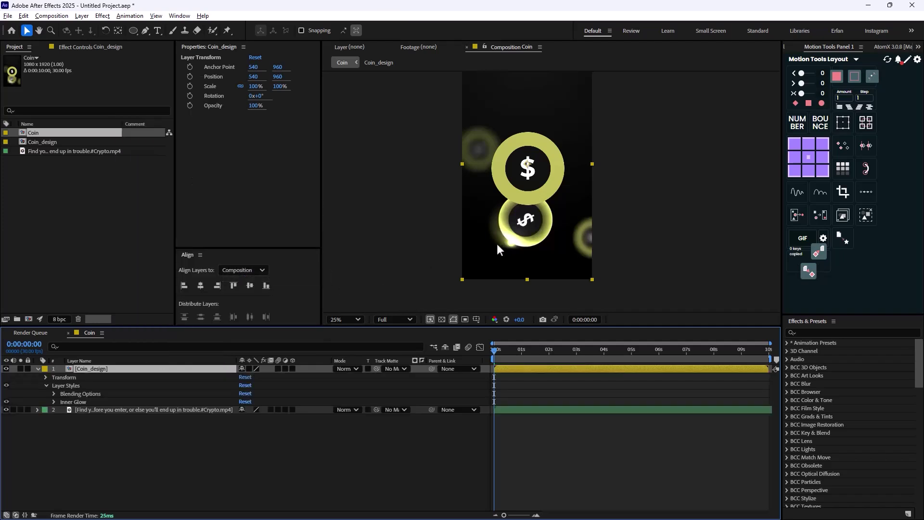
pyautogui.click(53, 401)
pyautogui.scroll(-1, 161, 423)
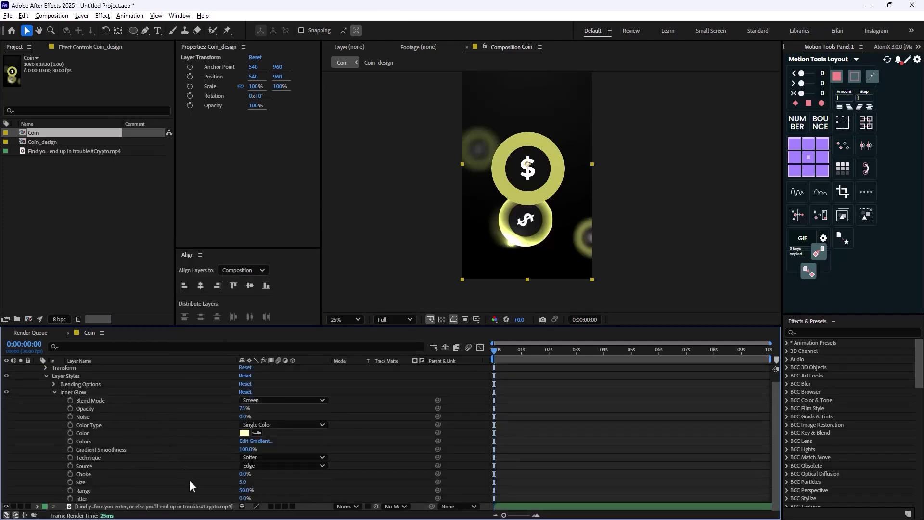
pyautogui.moveTo(242, 482); pyautogui.dragTo(286, 480)
pyautogui.press('.')
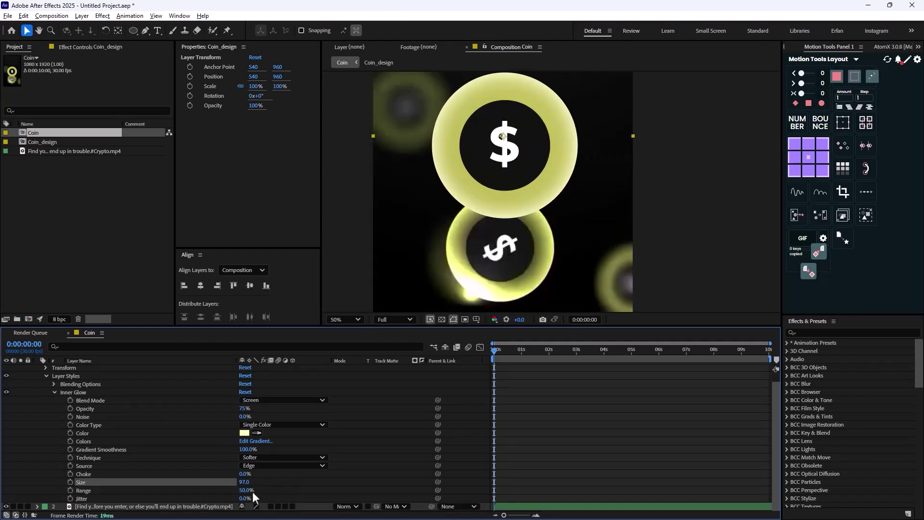
# Set the inner glow to a bright yellow based on the coin's rim color with 100% opacity, and collapse the layer's properties
pyautogui.click(245, 434)
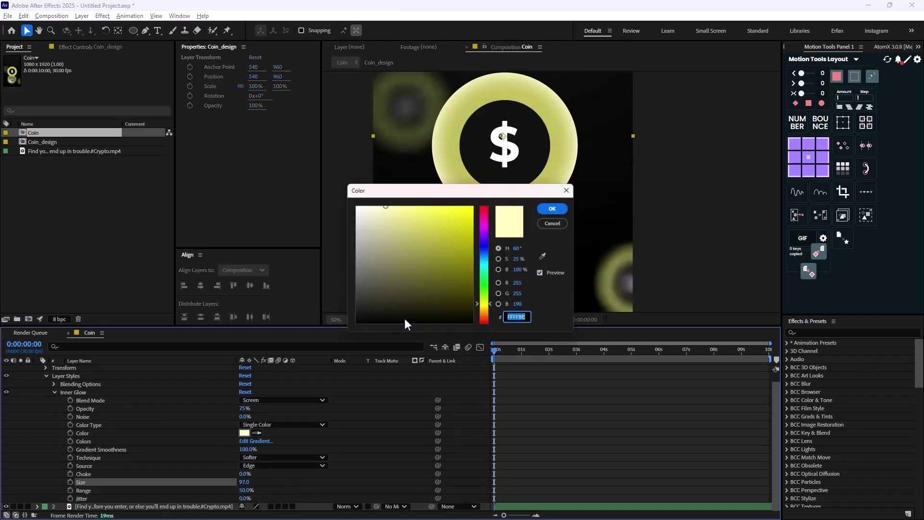
pyautogui.click(547, 257)
pyautogui.click(462, 133)
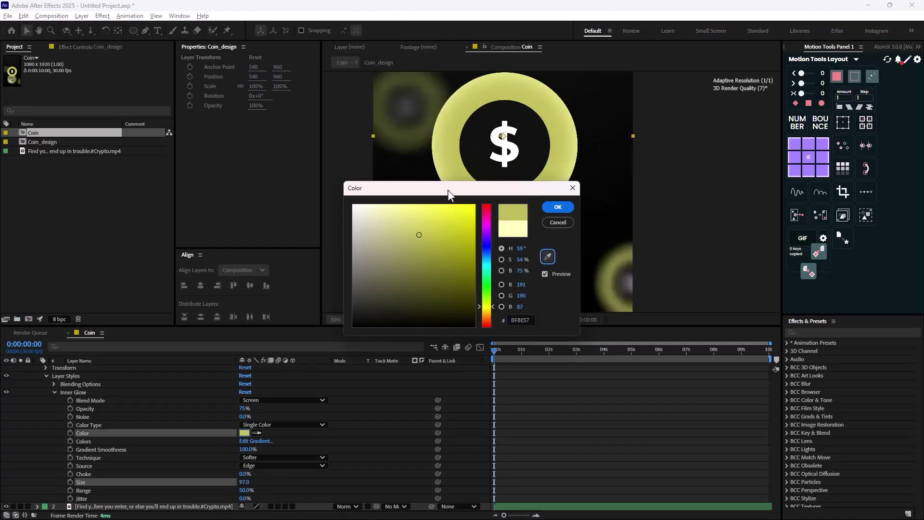
pyautogui.click(438, 204)
pyautogui.click(558, 207)
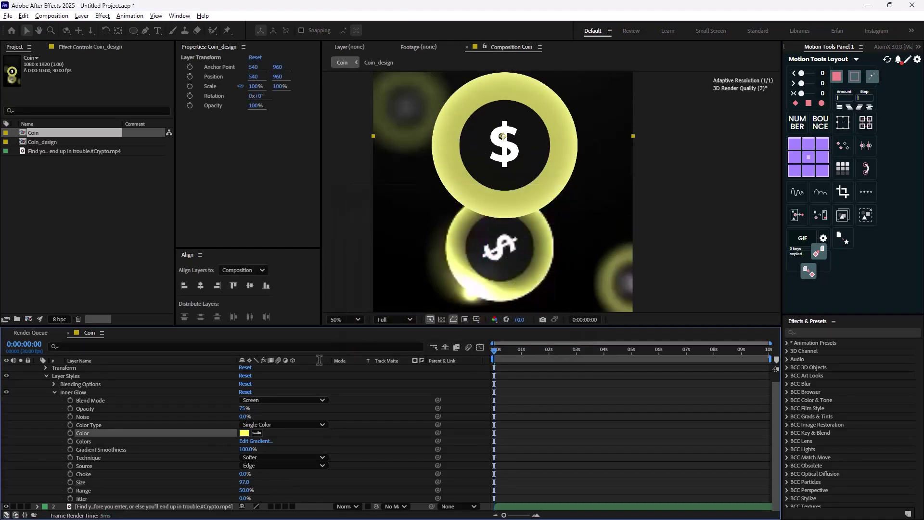
pyautogui.scroll(-2, 462, 237)
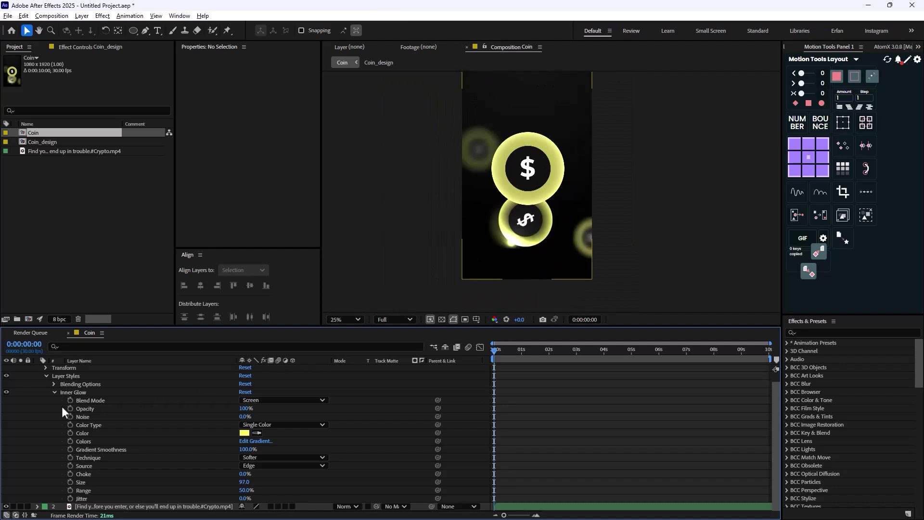
pyautogui.scroll(1, 62, 406)
pyautogui.click(37, 369)
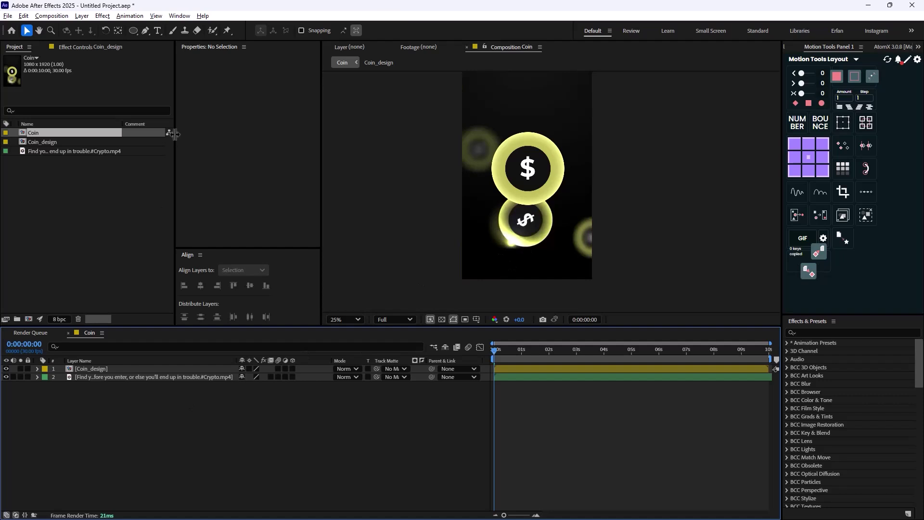
# Prepare the Ellipse tool with a solid white fill
pyautogui.click(132, 30)
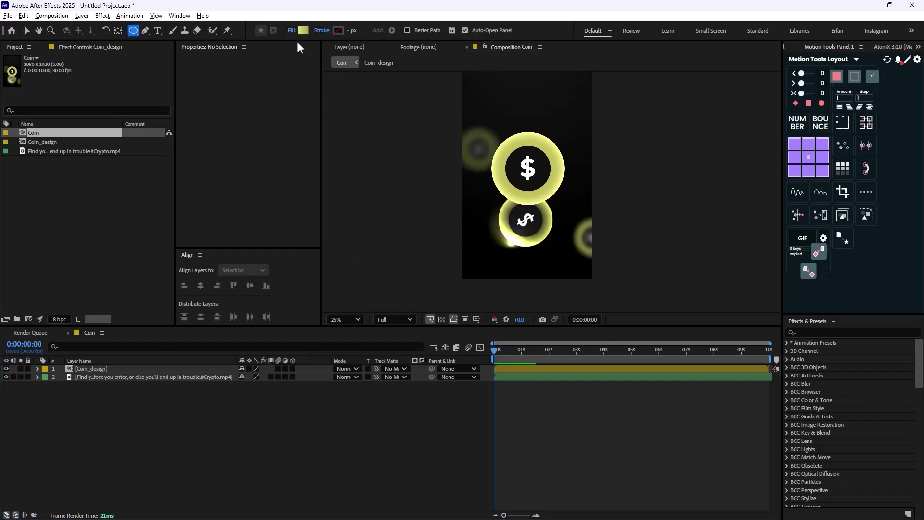
pyautogui.click(292, 31)
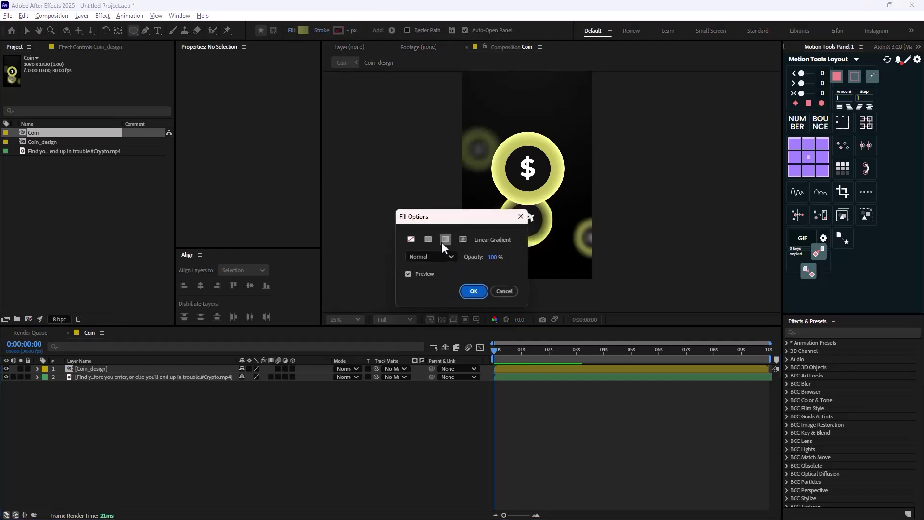
pyautogui.click(478, 293)
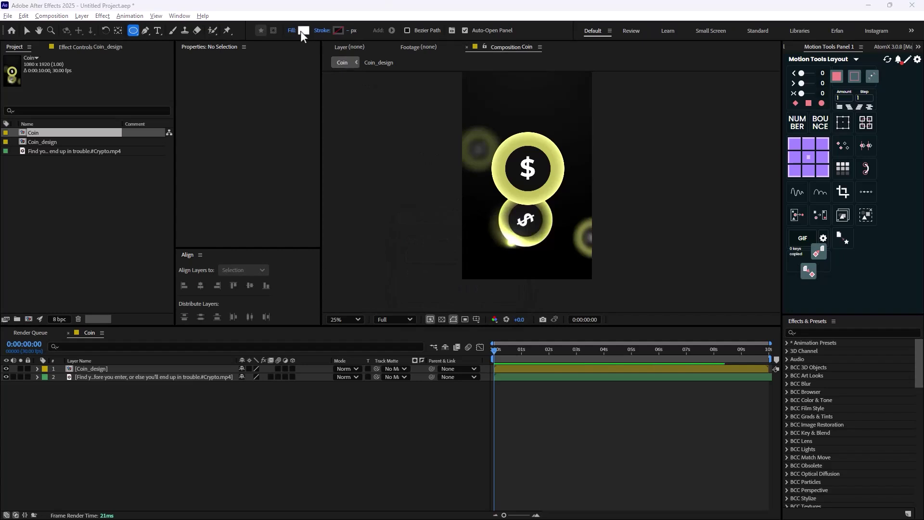
pyautogui.click(303, 30)
pyautogui.click(552, 208)
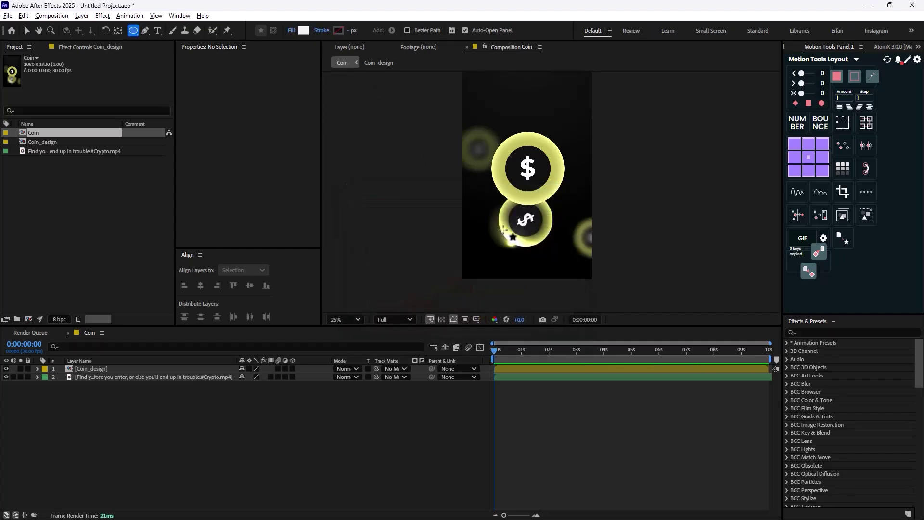
# Draw a white circle about 262 px wide overlapping the coin's lower-left rim as a new shape layer, and briefly preview it
pyautogui.press('.')
pyautogui.hscroll(-2, 455, 198)
pyautogui.moveTo(473, 143)
pyautogui.mouseDown()
pyautogui.moveTo(539, 210)
pyautogui.moveTo(518, 205)
pyautogui.mouseUp()
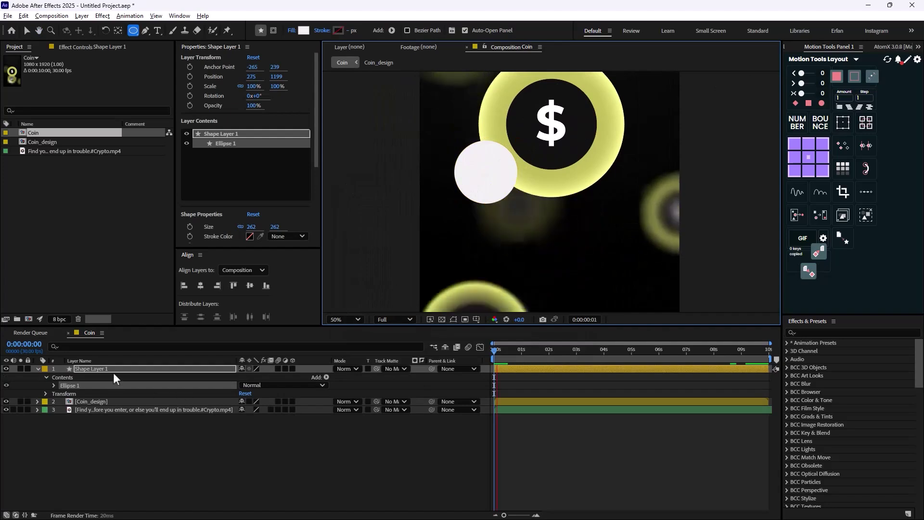
pyautogui.press('space')
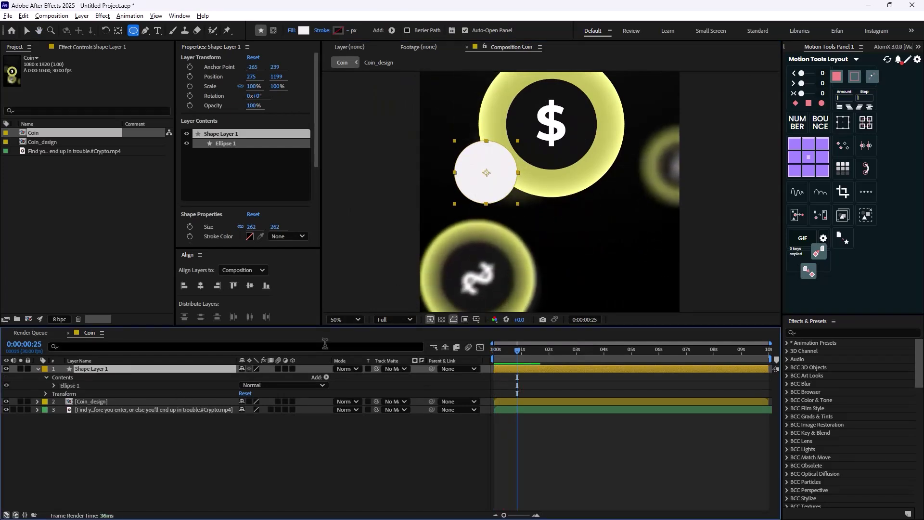
# Use Coin_design as the track matte of Shape Layer 1 and turn Coin_design's visibility back on
pyautogui.moveTo(366, 369); pyautogui.dragTo(119, 403)
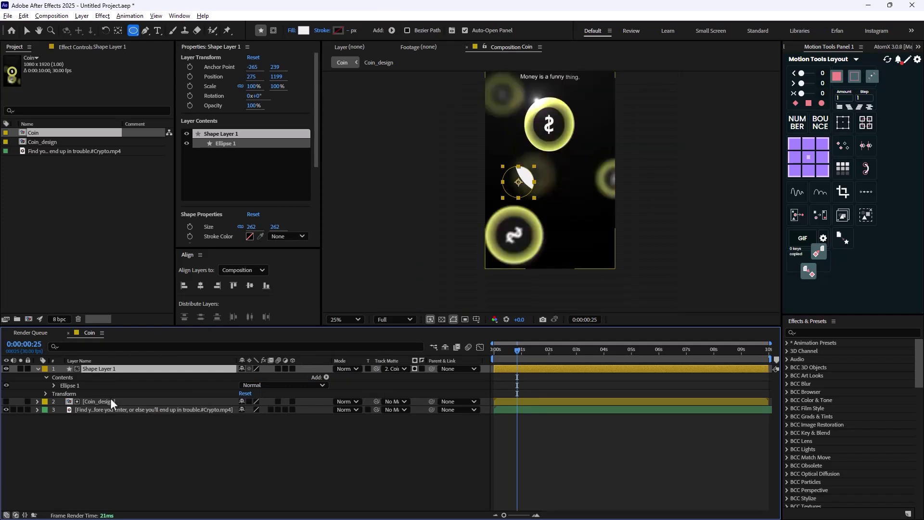
pyautogui.click(111, 401)
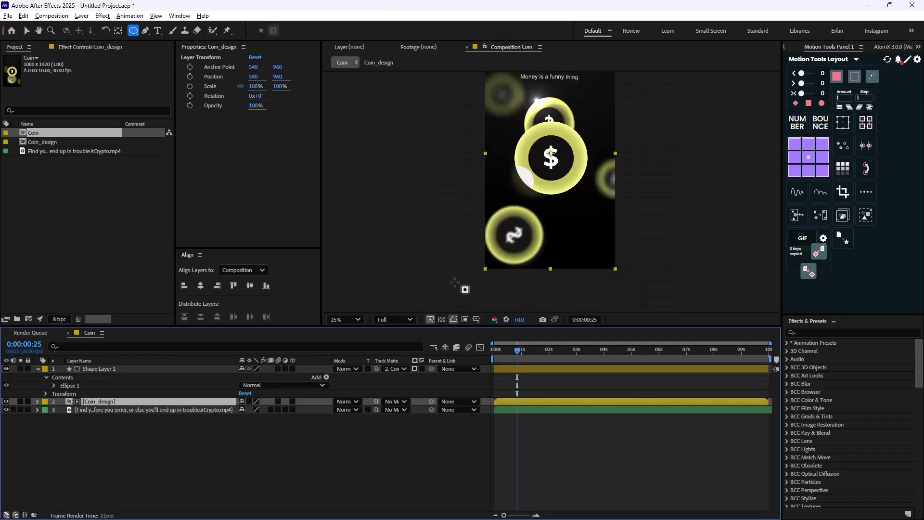
pyautogui.scroll(2, 525, 226)
# Apply Fast Box Blur to Shape Layer 1 with a blur radius of 47
pyautogui.click(195, 369)
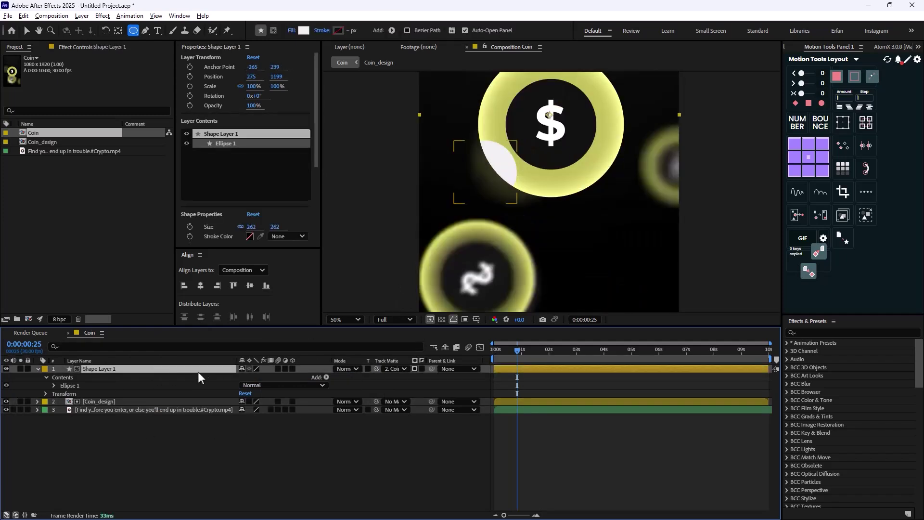
pyautogui.hotkey('ctrl', 'space')
pyautogui.write('fast')
pyautogui.click(172, 386)
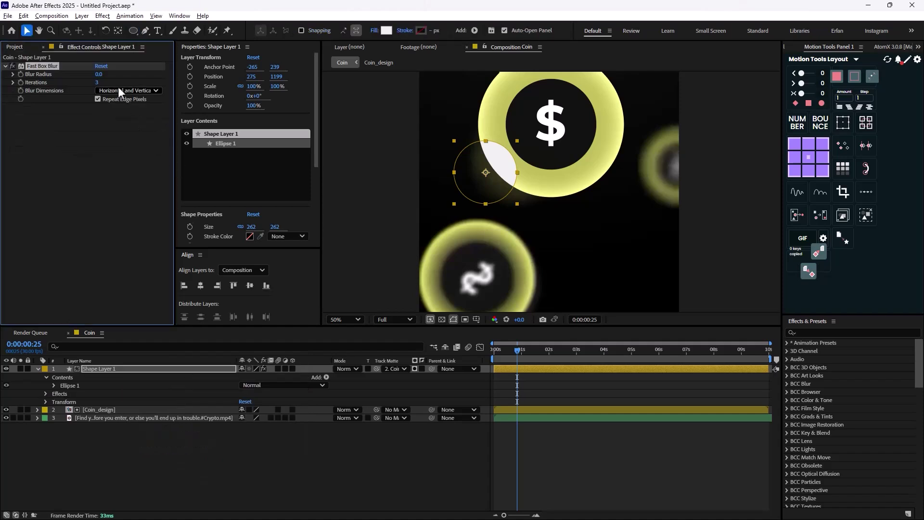
pyautogui.moveTo(100, 76); pyautogui.dragTo(125, 81)
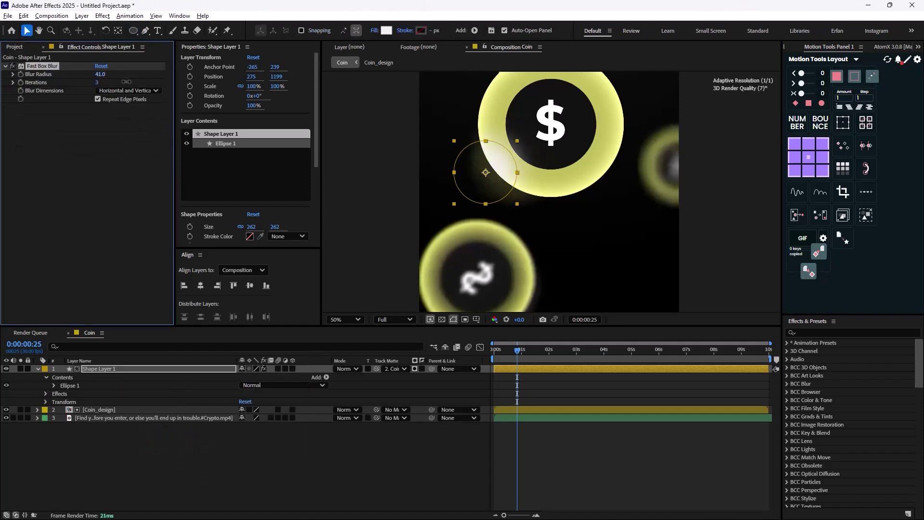
# Change Shape Layer 1's blending mode to Classic Color Dodge and deselect the layer
pyautogui.click(352, 368)
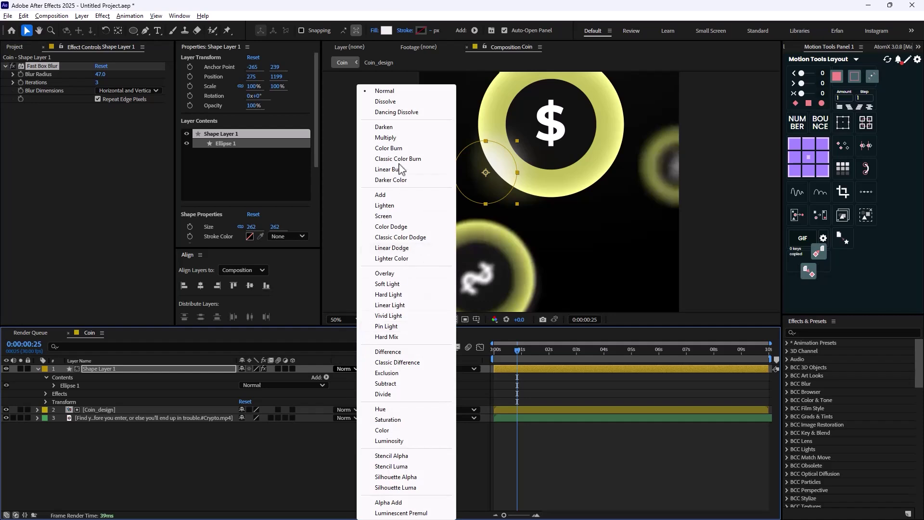
pyautogui.click(410, 238)
pyautogui.click(339, 429)
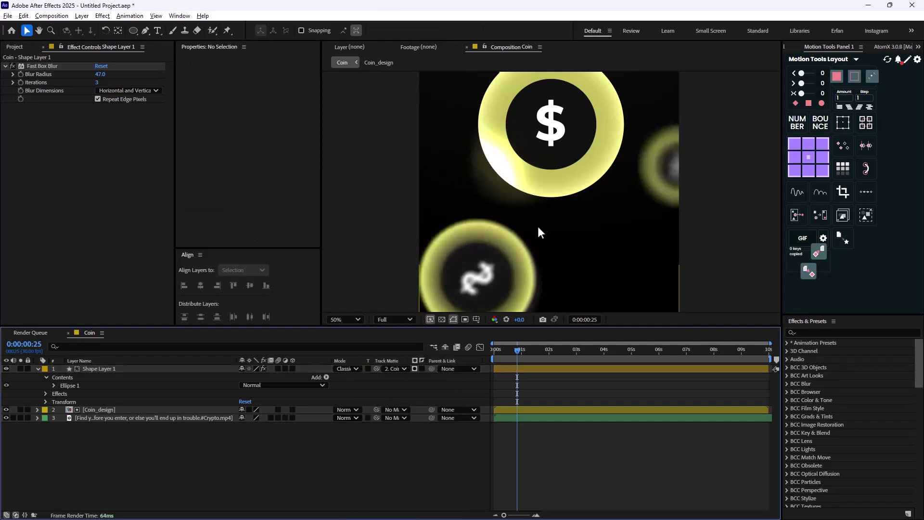
pyautogui.scroll(-2, 551, 229)
# Apply the Deep Glow 2 effect to Shape Layer 1
pyautogui.click(142, 368)
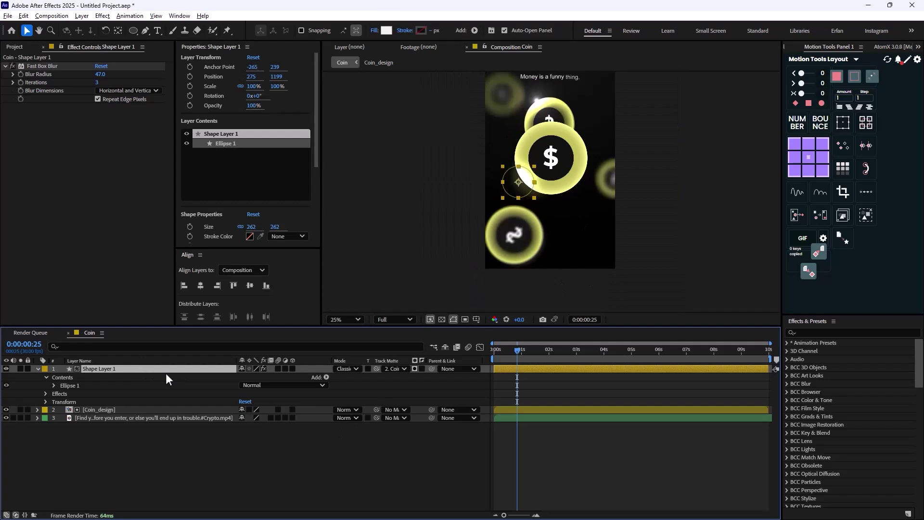
pyautogui.click(135, 388)
pyautogui.click(126, 370)
pyautogui.hotkey('ctrl', 'space')
pyautogui.write('dee')
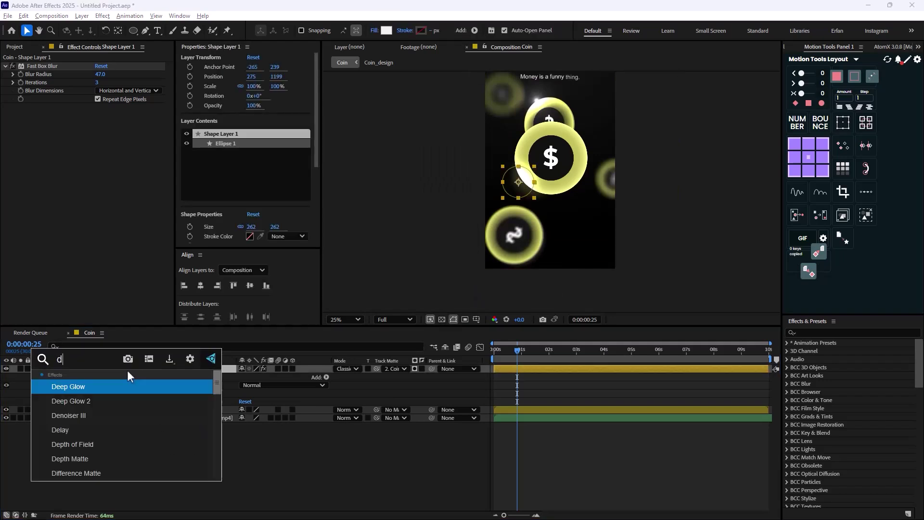
pyautogui.click(111, 396)
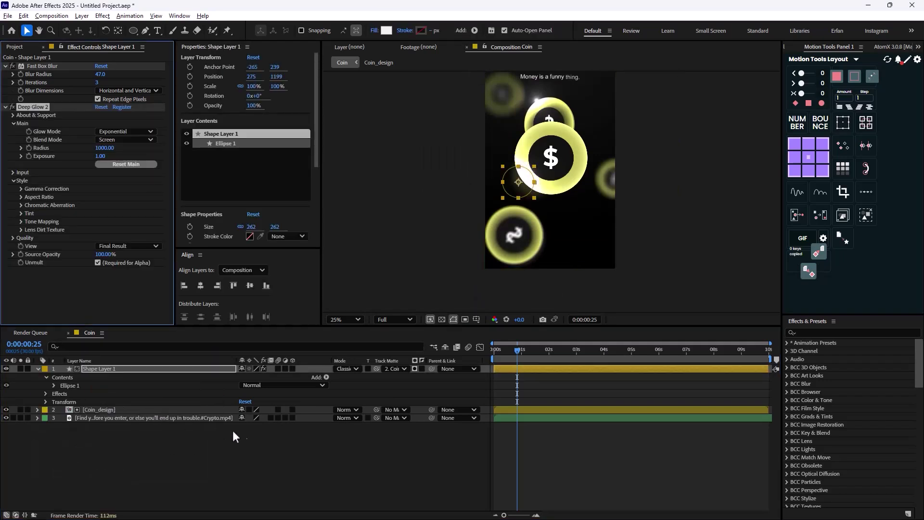
# Set Deep Glow 2's exposure to 0.15 and radius to 350, and deselect the layer
pyautogui.click(100, 157)
pyautogui.write('0.15')
pyautogui.press('Return')
pyautogui.click(98, 147)
pyautogui.write('350')
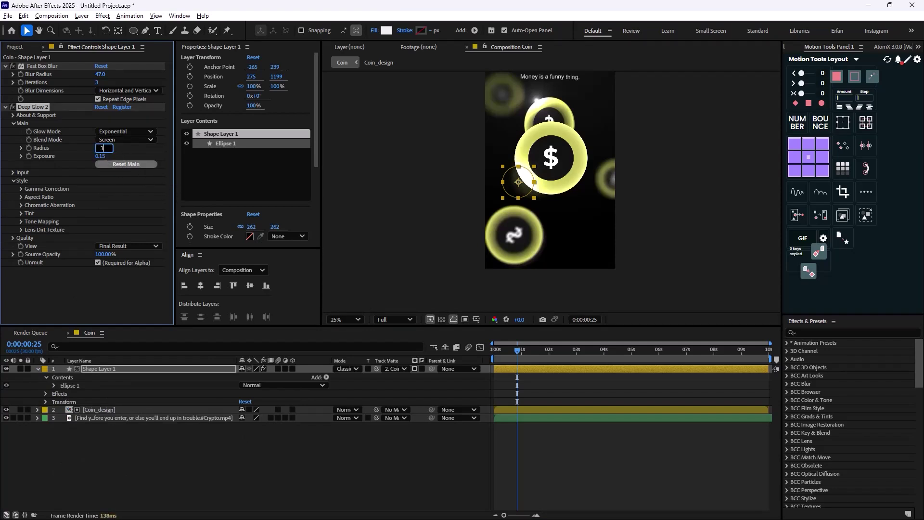
pyautogui.press('Return')
pyautogui.click(307, 443)
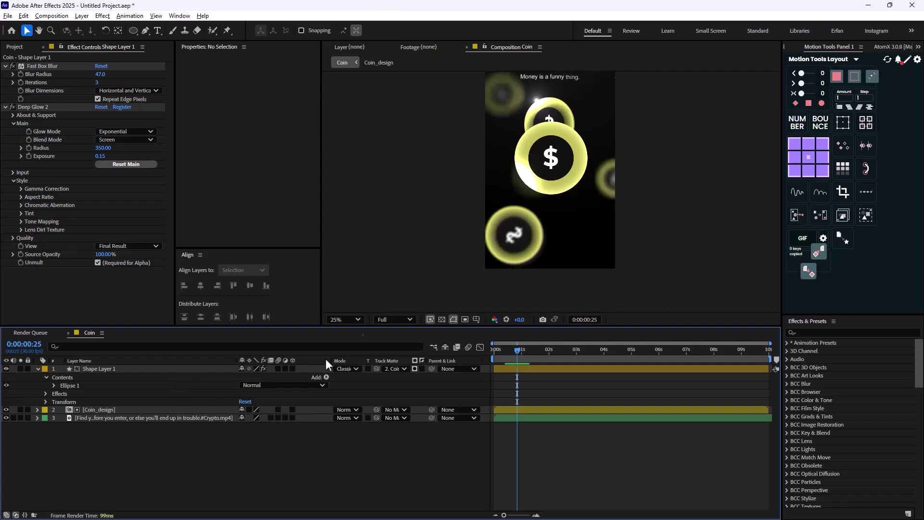
# Check the Coin_design composition's contents, try making its layer 3D in Coin with Y rotation at 0x+91°, and undo the 3D changes
pyautogui.doubleClick(94, 408)
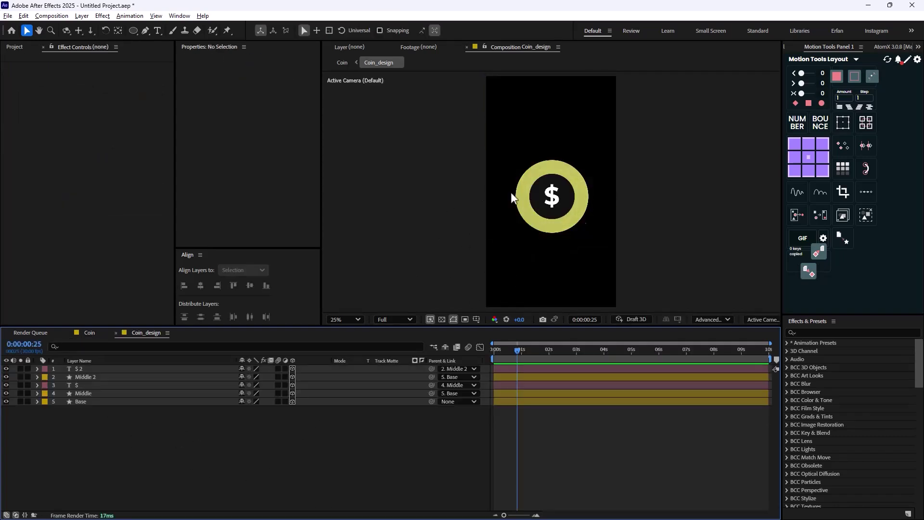
pyautogui.click(91, 332)
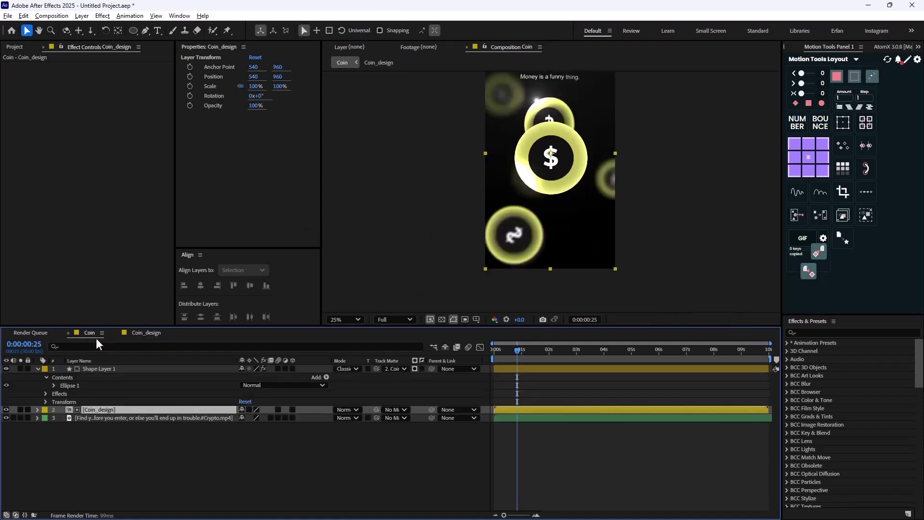
pyautogui.click(292, 409)
pyautogui.press('r')
pyautogui.moveTo(256, 425); pyautogui.dragTo(298, 436)
pyautogui.hotkey('ctrl', 'z')
pyautogui.hotkey('ctrl', 'z')
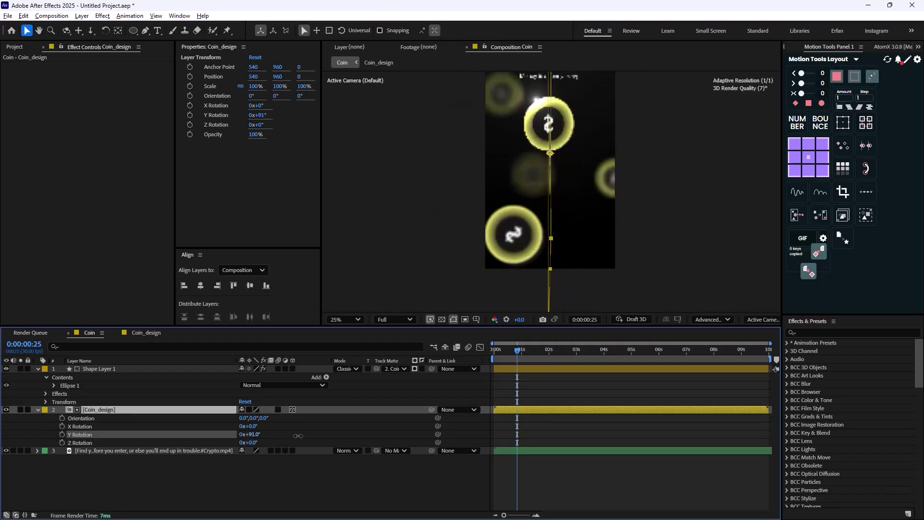
pyautogui.hotkey('ctrl', 'z')
pyautogui.hotkey('ctrl', 'z')
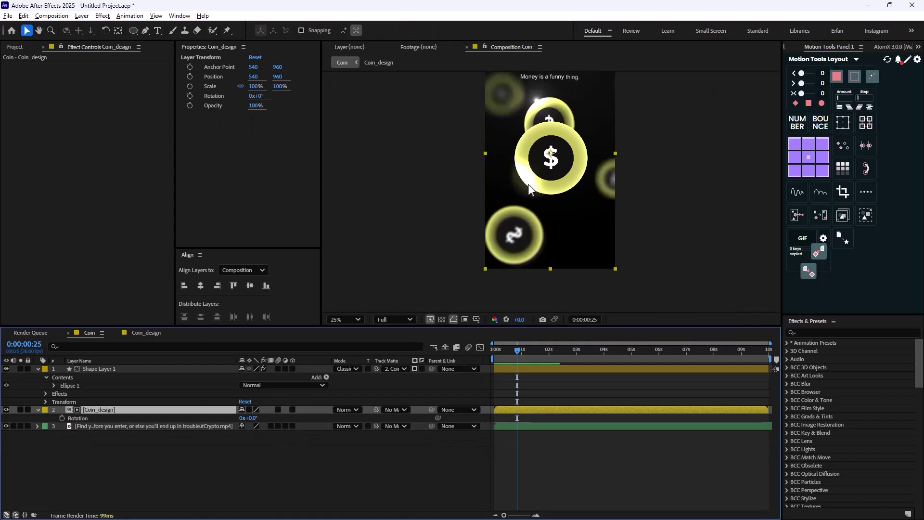
# Collapse Shape Layer 1's properties in the Coin timeline
pyautogui.click(38, 369)
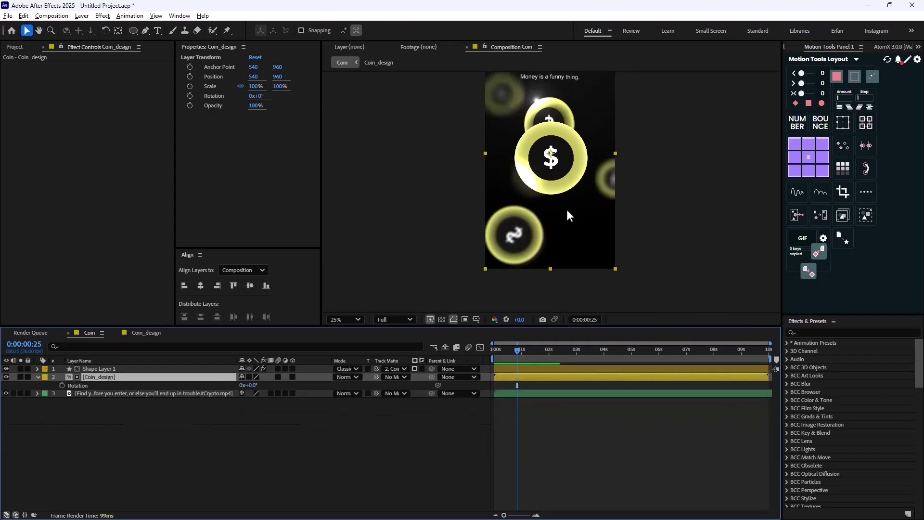
pyautogui.scroll(-1, 550, 209)
pyautogui.scroll(1, 544, 223)
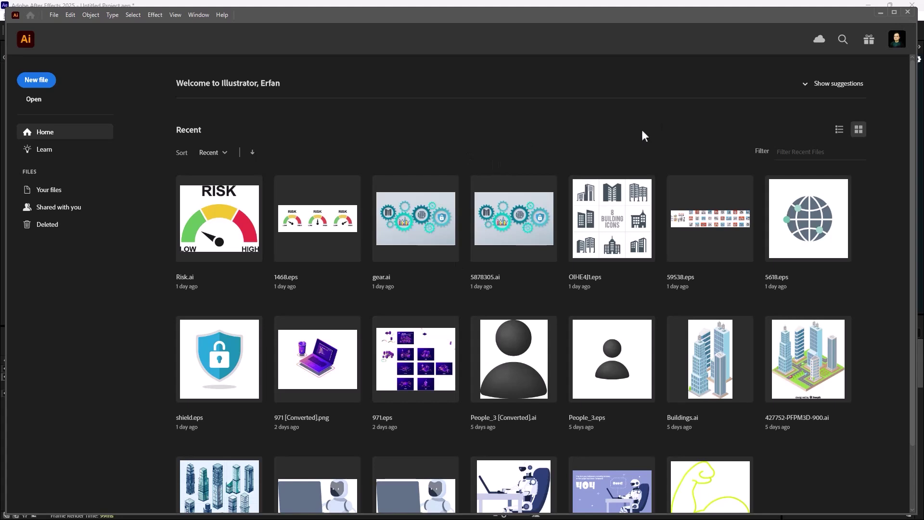
# Switch to Illustrator and create a new 1080 × 1920 px document
pyautogui.click(46, 81)
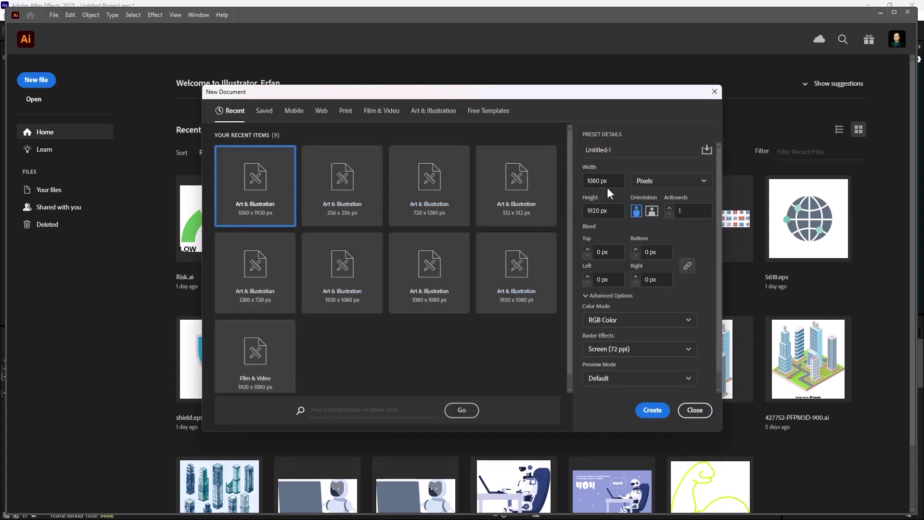
pyautogui.click(653, 410)
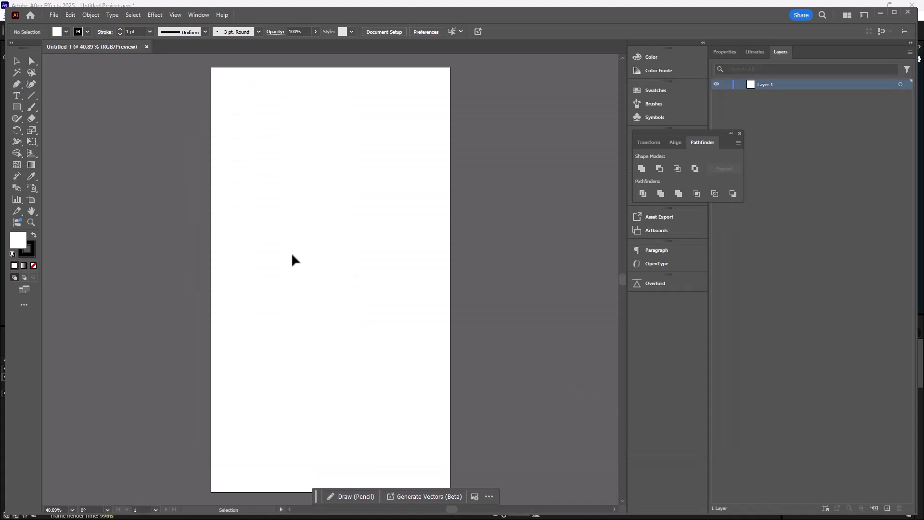
# Draw a portrait rectangle about 428 × 767 px on the artboard, with fill colour 727272 and no stroke
pyautogui.click(17, 107)
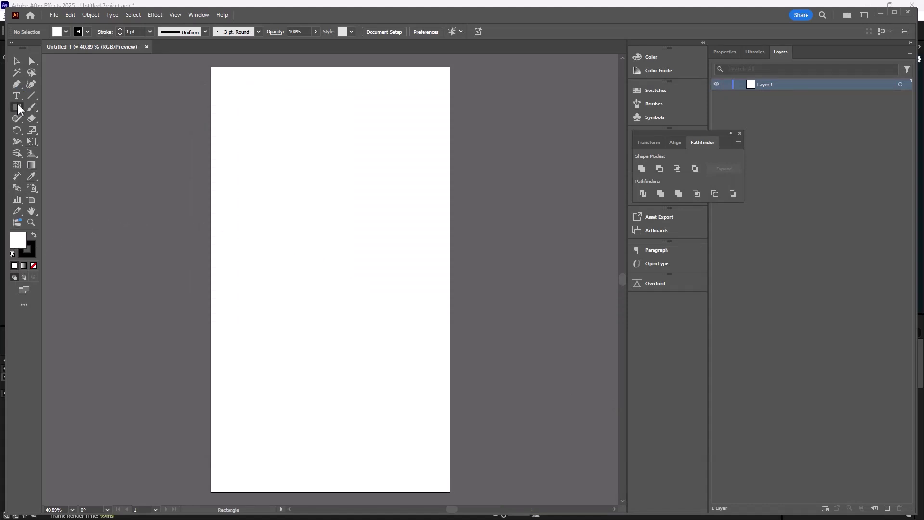
pyautogui.click(29, 250)
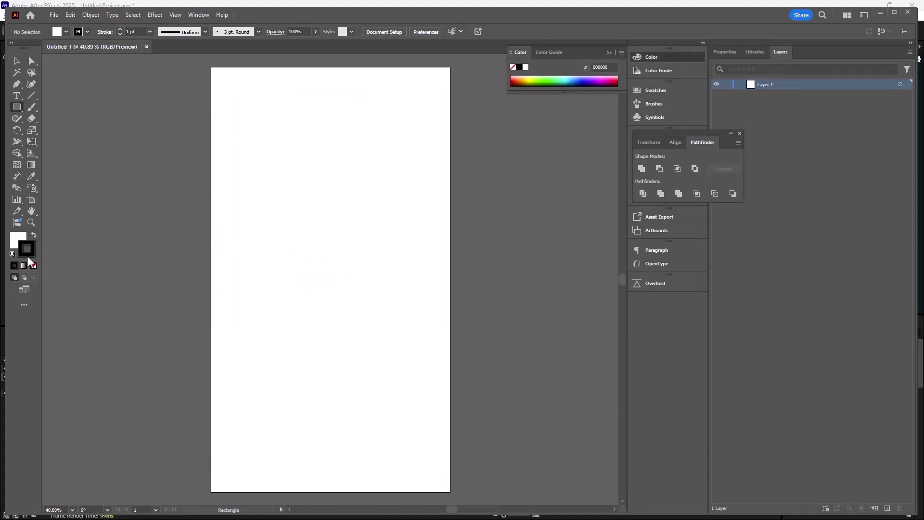
pyautogui.click(34, 265)
pyautogui.press('x')
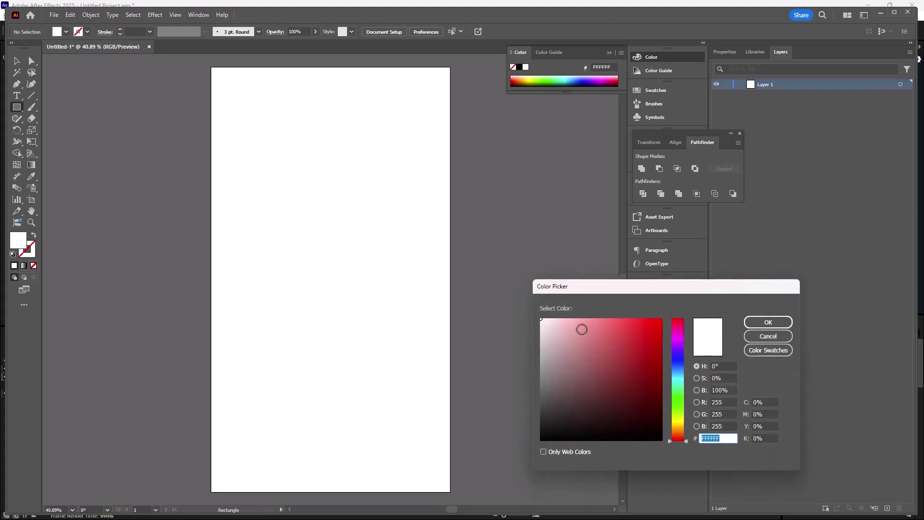
pyautogui.click(541, 385)
pyautogui.click(769, 322)
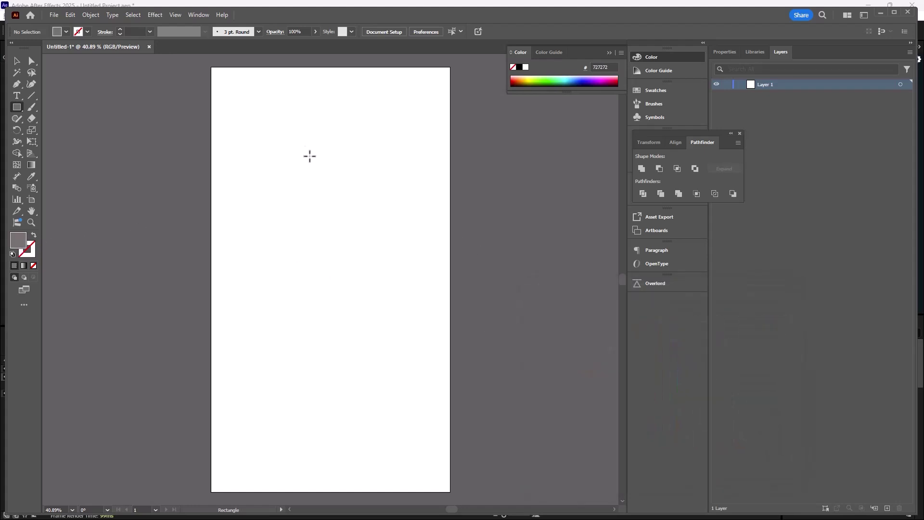
pyautogui.moveTo(302, 149); pyautogui.dragTo(375, 331)
# Rename the rectangle's layer as Base
pyautogui.doubleClick(783, 86)
pyautogui.write('Base')
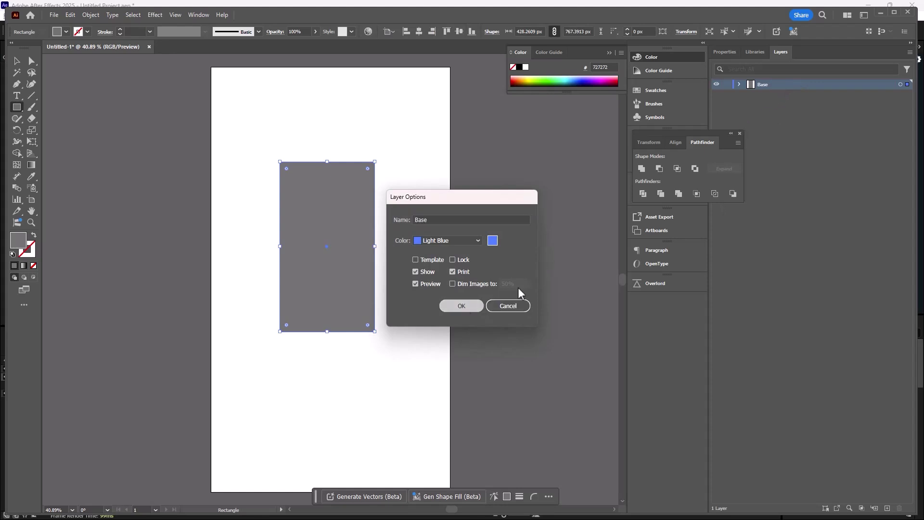
pyautogui.press('Return')
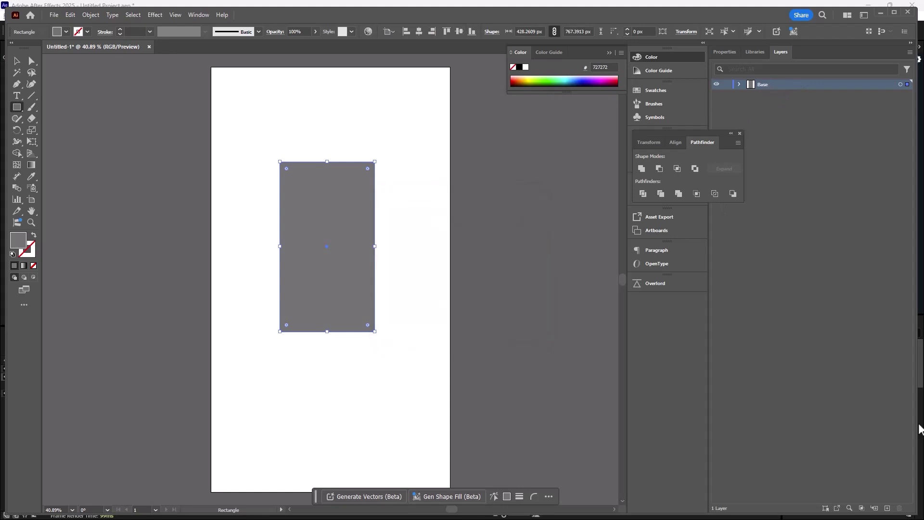
# Add a new layer above Base and make it the active layer with the rectangle deselected
pyautogui.click(888, 508)
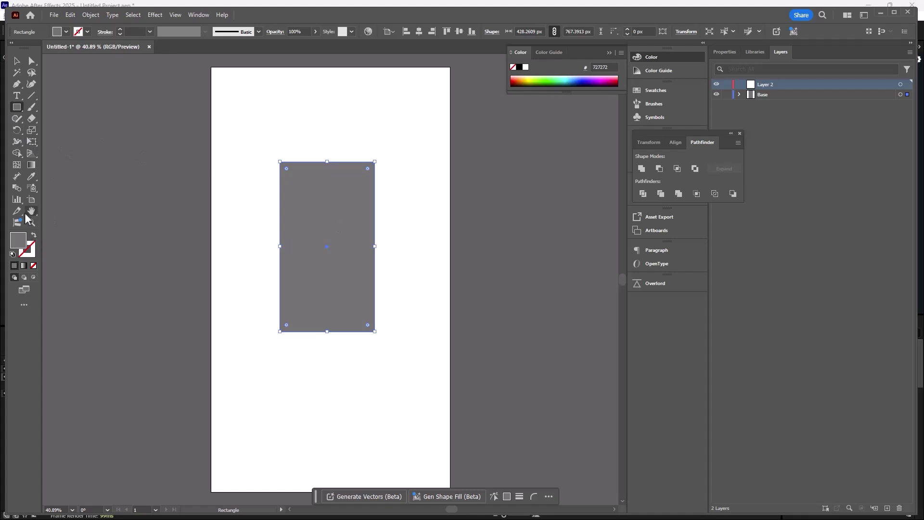
pyautogui.click(16, 83)
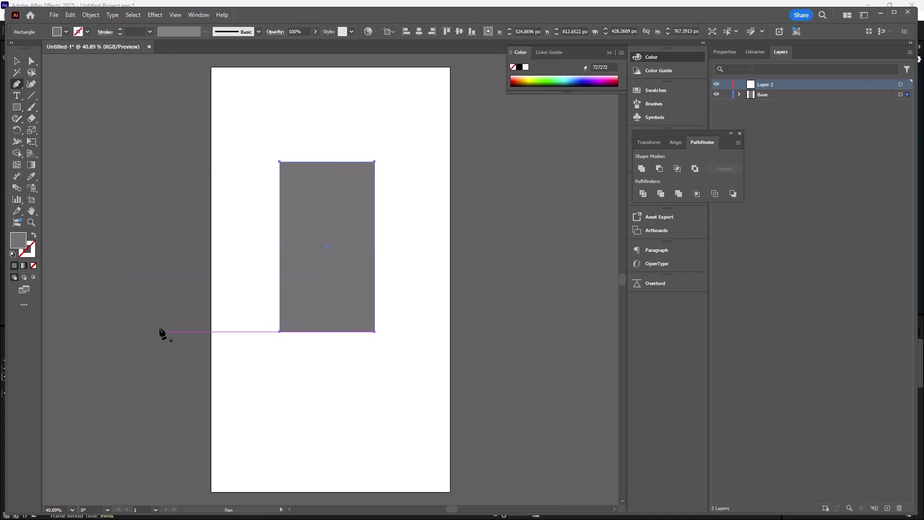
pyautogui.click(33, 265)
pyautogui.hotkey('ctrl', 'z')
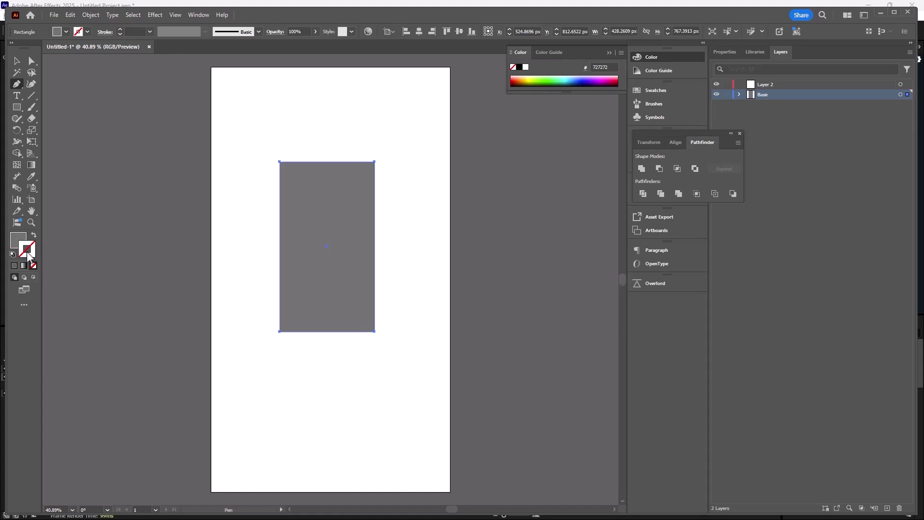
pyautogui.click(900, 85)
pyautogui.click(784, 87)
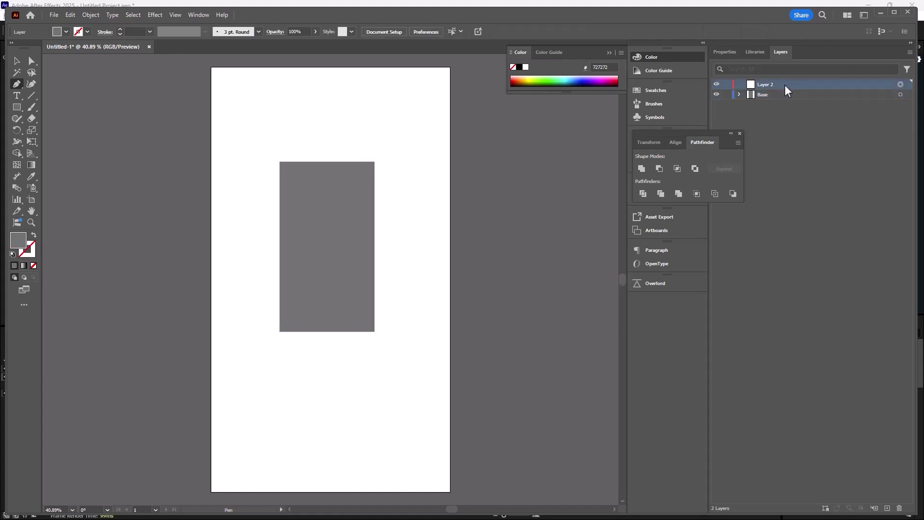
# Set the new layer's drawing colours to no fill and a dark grey 4C4848 stroke
pyautogui.click(34, 235)
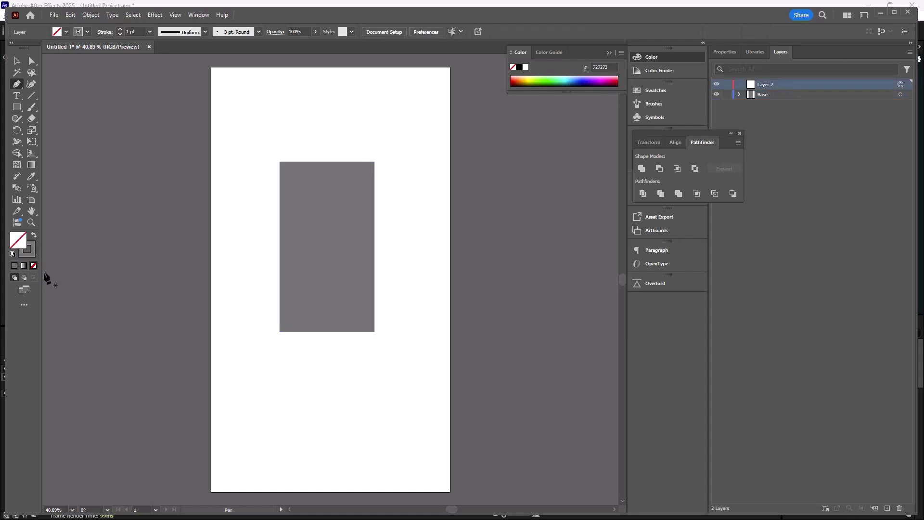
pyautogui.doubleClick(30, 252)
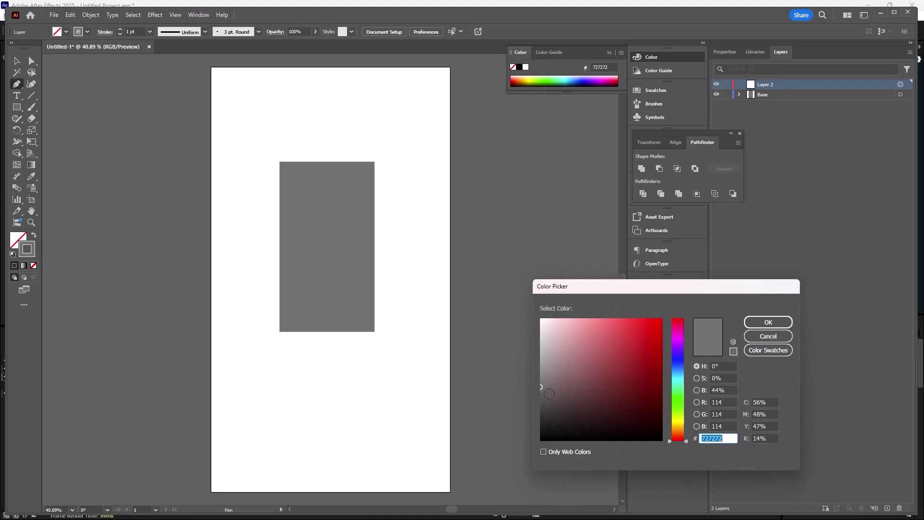
pyautogui.click(549, 394)
pyautogui.click(768, 322)
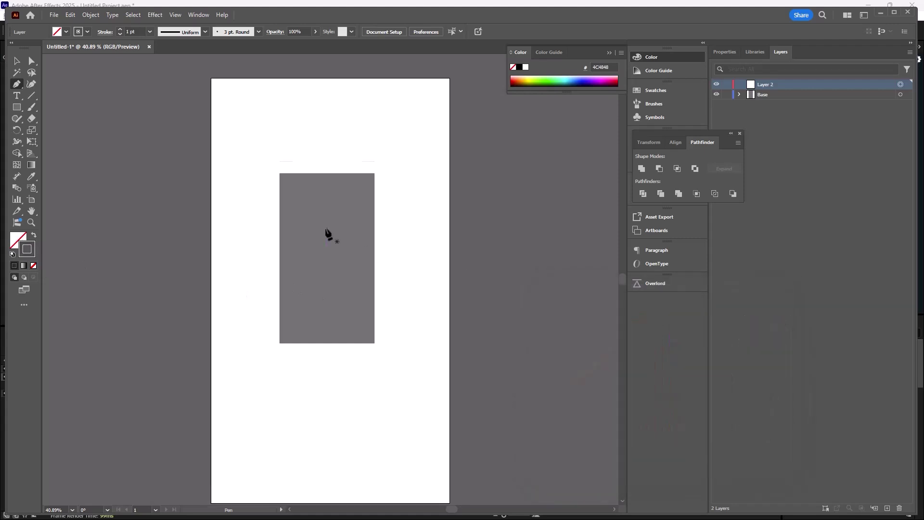
# Draw a small two-point corner curve with the Pen tool, about 41 × 117 px, inside the rectangle's upper-right area
pyautogui.scroll(2, 351, 215)
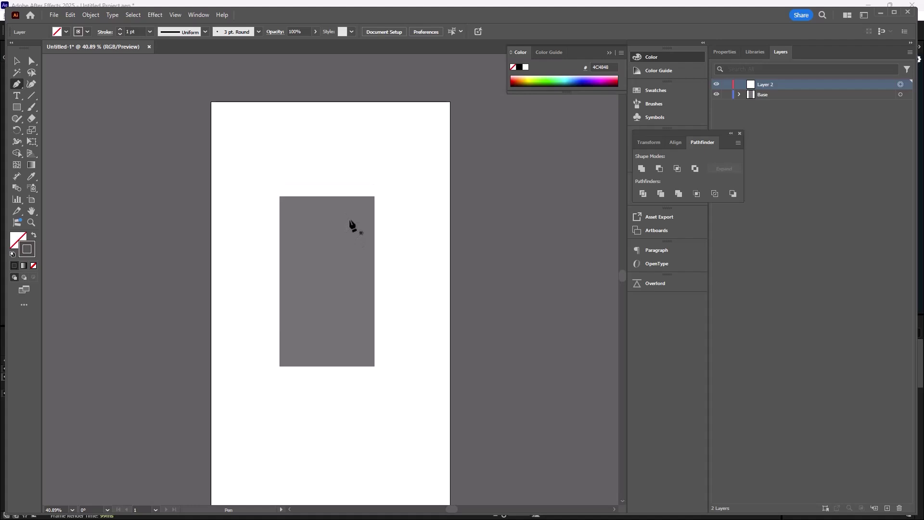
pyautogui.click(350, 220)
pyautogui.moveTo(359, 246); pyautogui.dragTo(372, 246)
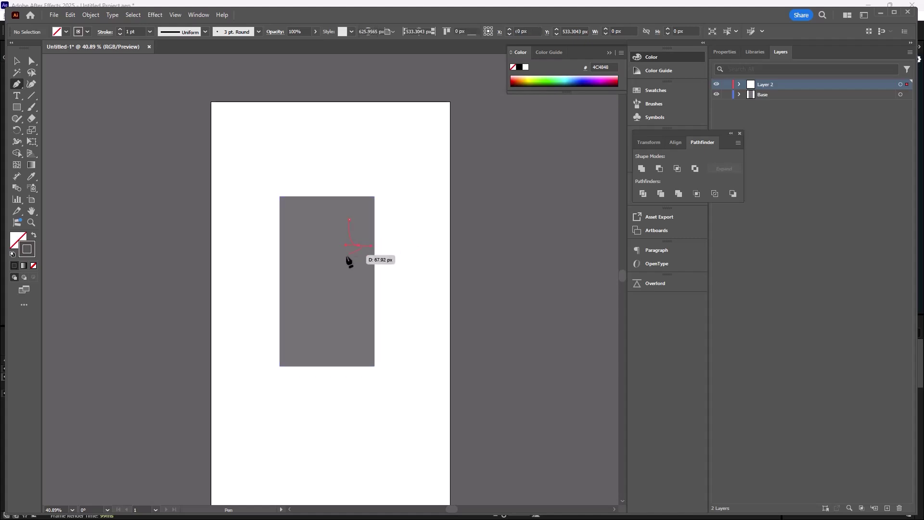
# Refine the corner curve by levelling its lower anchor's handle and nudging its upper anchor, and deselect the path
pyautogui.scroll(1, 354, 268)
pyautogui.press('alt')
pyautogui.scroll(5, 350, 286)
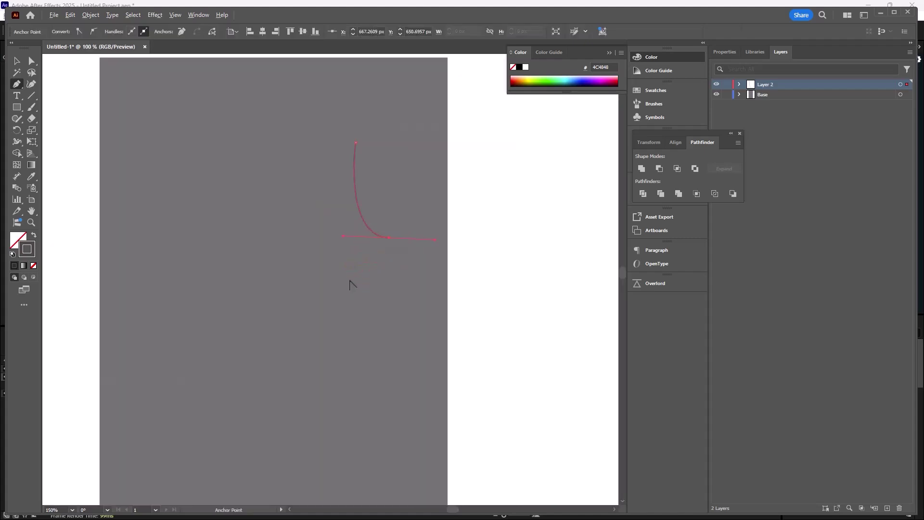
pyautogui.press('v')
pyautogui.press('a')
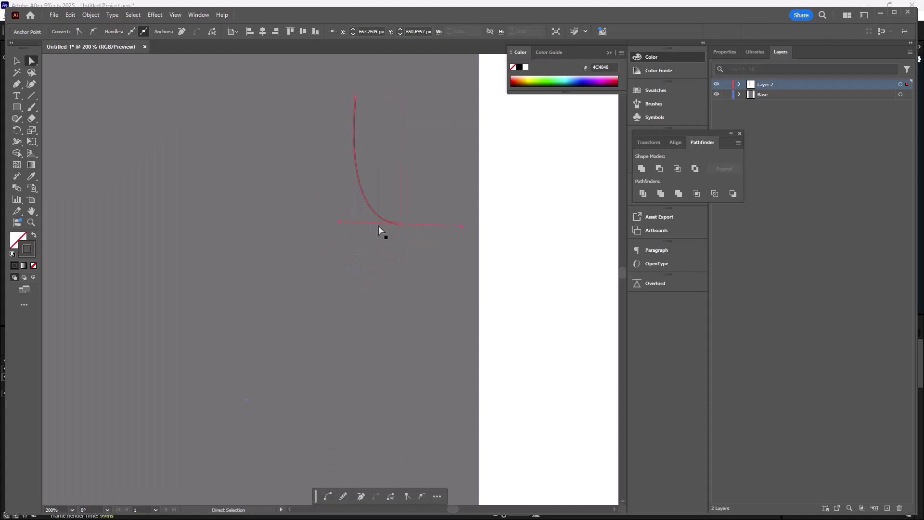
pyautogui.moveTo(337, 225); pyautogui.dragTo(334, 226)
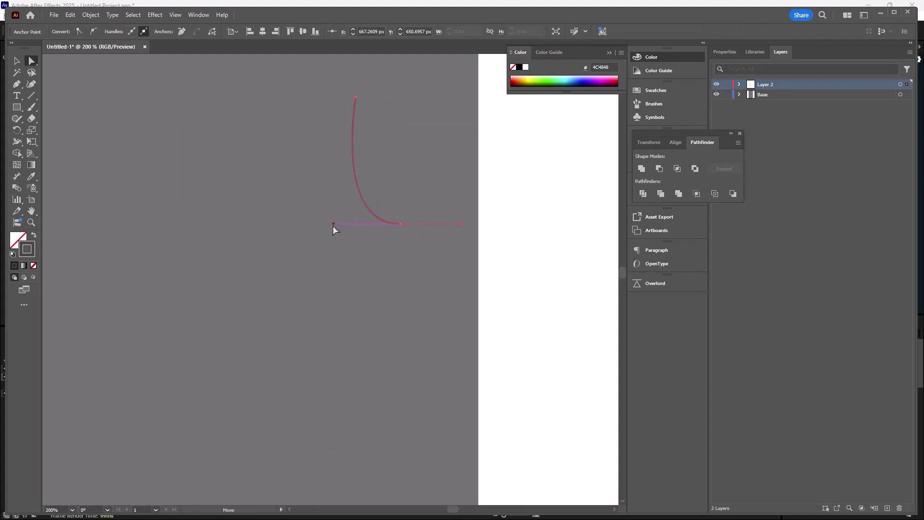
pyautogui.click(356, 96)
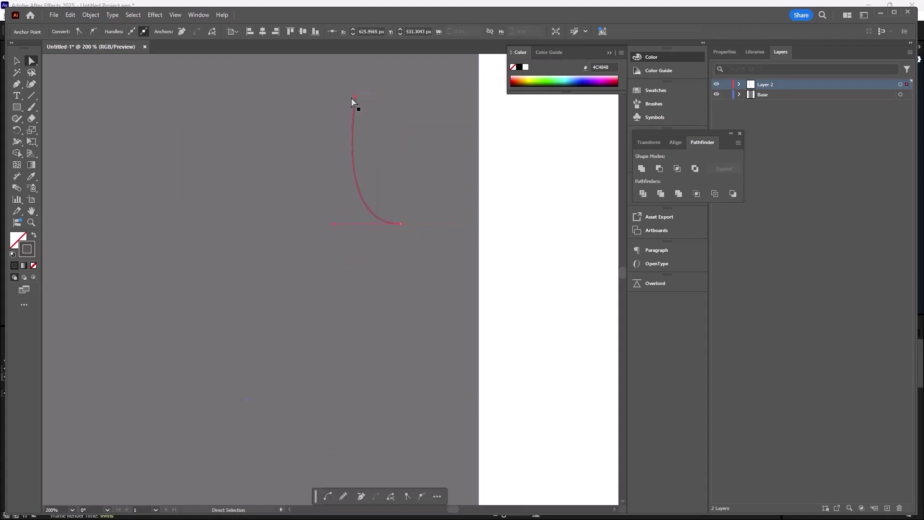
pyautogui.moveTo(356, 99); pyautogui.dragTo(359, 98)
pyautogui.press('v')
pyautogui.click(391, 237)
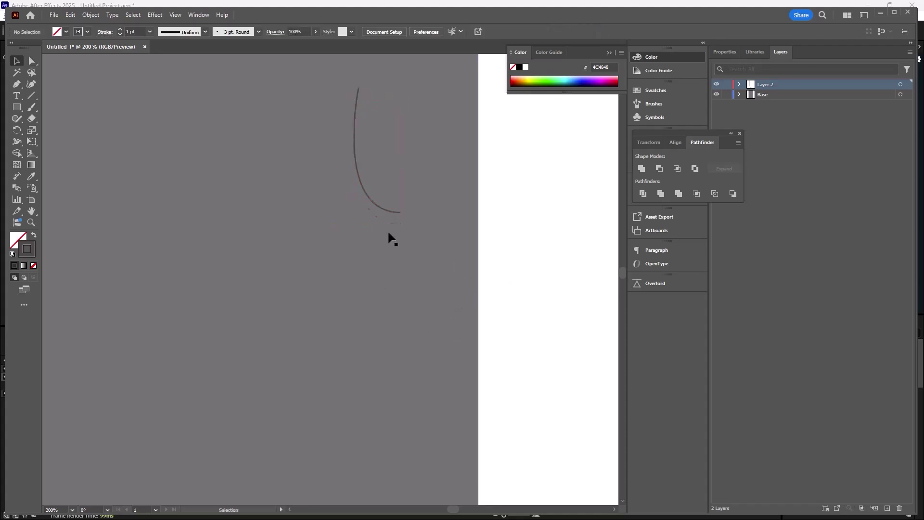
# Duplicate the corner curve horizontally to the rectangle's other upper corner and reflect the copy across the vertical axis
pyautogui.scroll(-3, 380, 227)
pyautogui.click(374, 204)
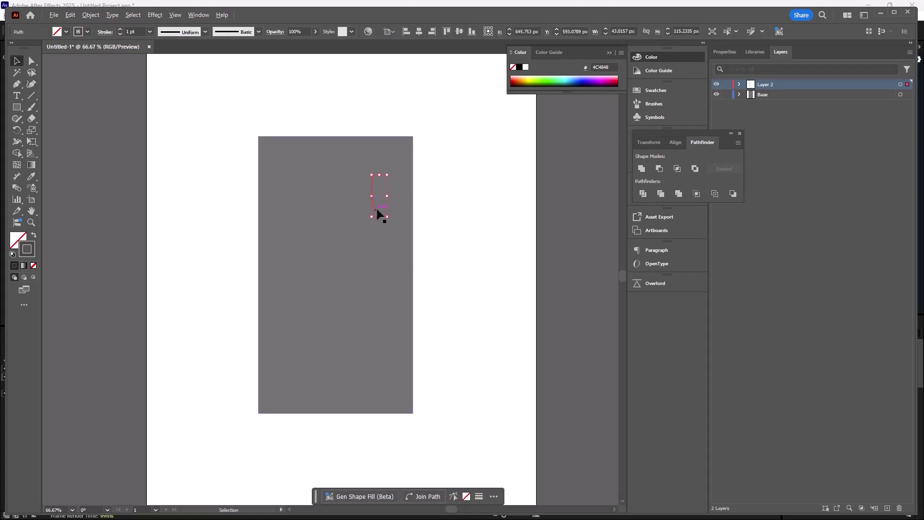
pyautogui.moveTo(380, 215); pyautogui.dragTo(311, 215)
pyautogui.rightClick(316, 213)
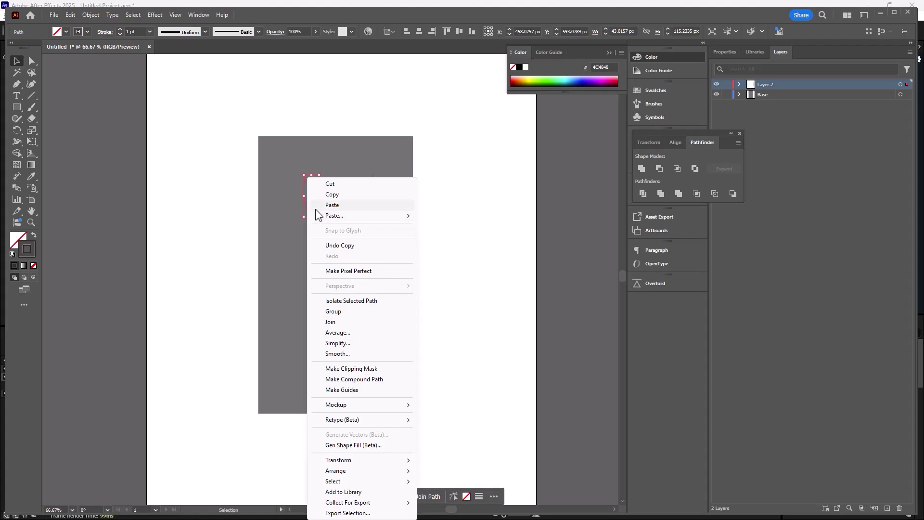
pyautogui.moveTo(378, 460)
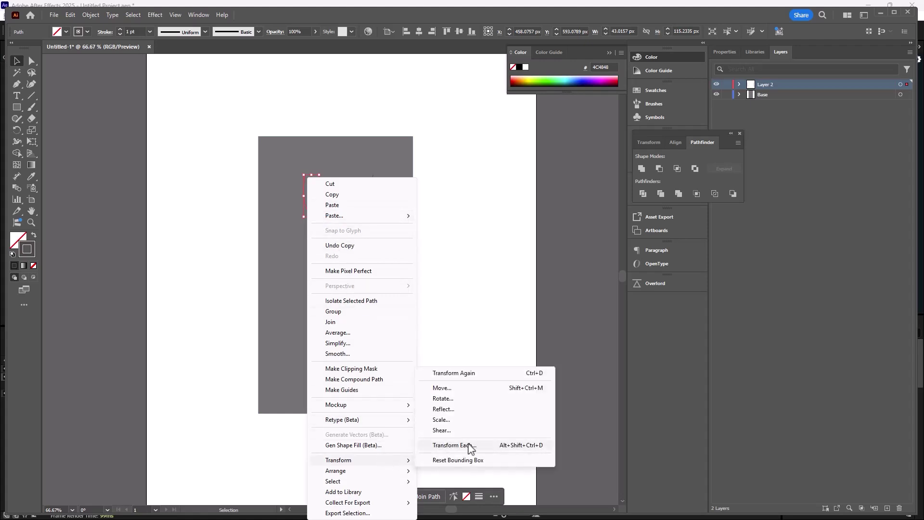
pyautogui.click(443, 409)
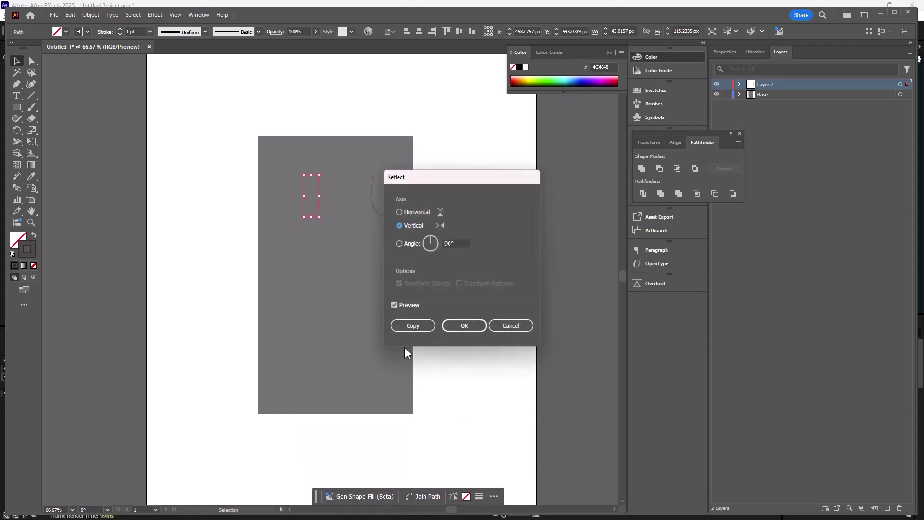
pyautogui.click(462, 328)
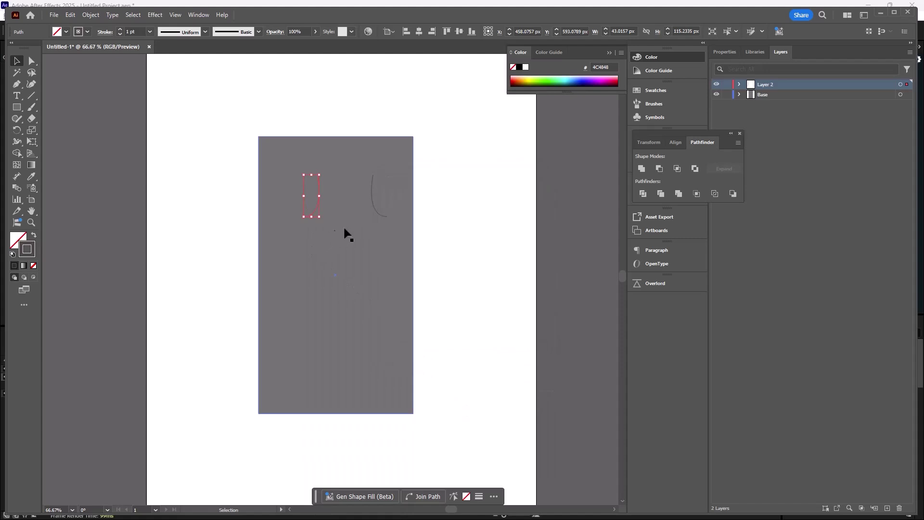
# Duplicate both upper curves straight down to the rectangle's lower half and flip the copies upside down
pyautogui.keyDown('shift'); pyautogui.click(373, 206); pyautogui.keyUp('shift')
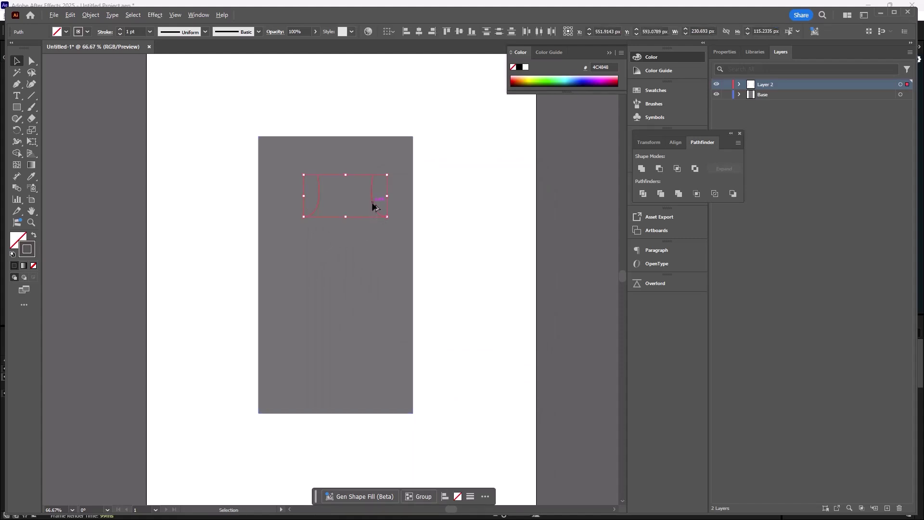
pyautogui.moveTo(374, 206); pyautogui.dragTo(373, 326)
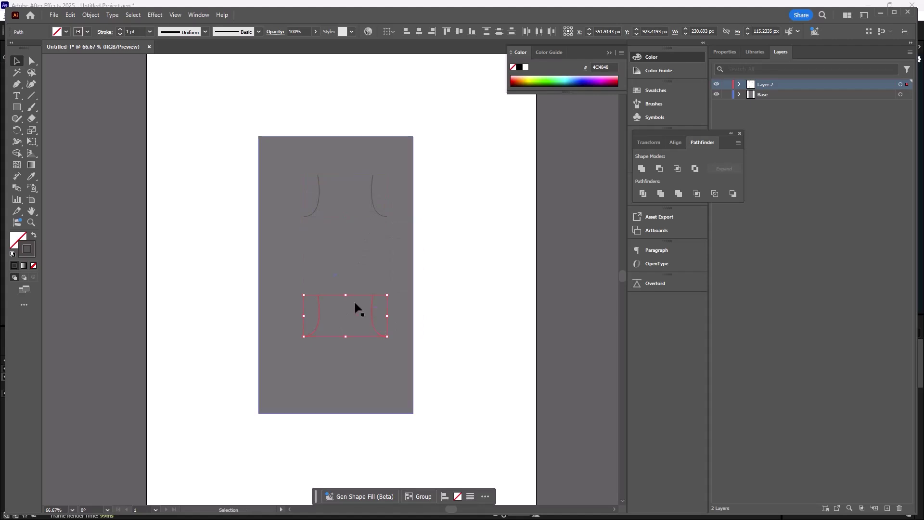
pyautogui.moveTo(302, 291); pyautogui.dragTo(284, 385)
# Select all four corner curves on Layer 2 and centre them horizontally on the grey rectangle
pyautogui.keyDown('shift'); pyautogui.click(378, 208); pyautogui.keyUp('shift')
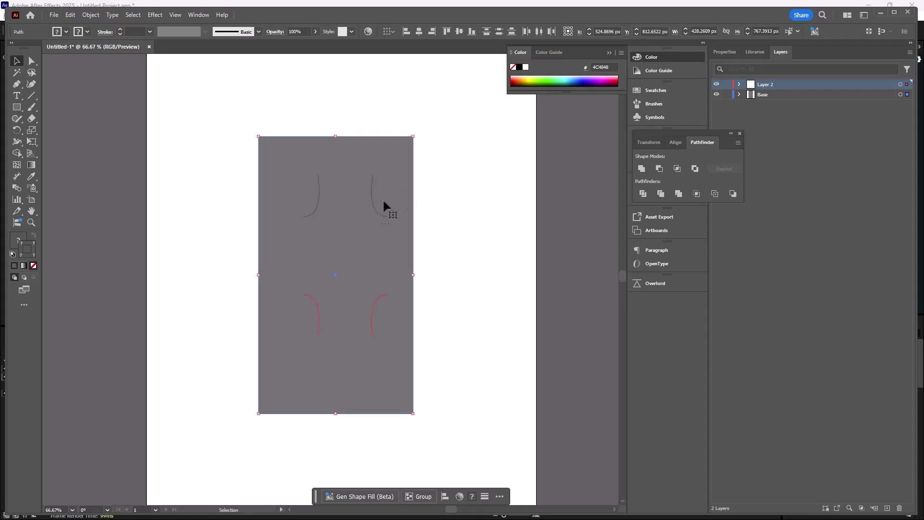
pyautogui.click(900, 84)
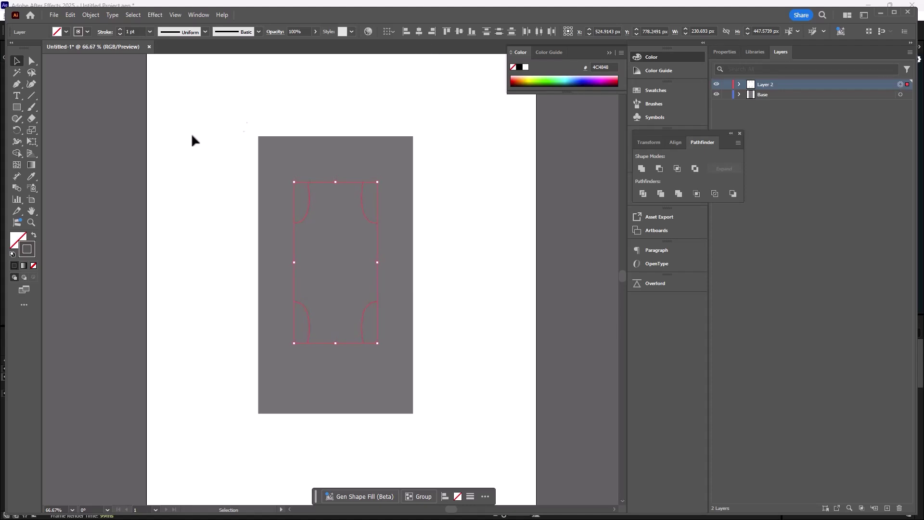
# Join the bottom ends of the two lower corner curves with a straight Pen tool segment
pyautogui.click(17, 84)
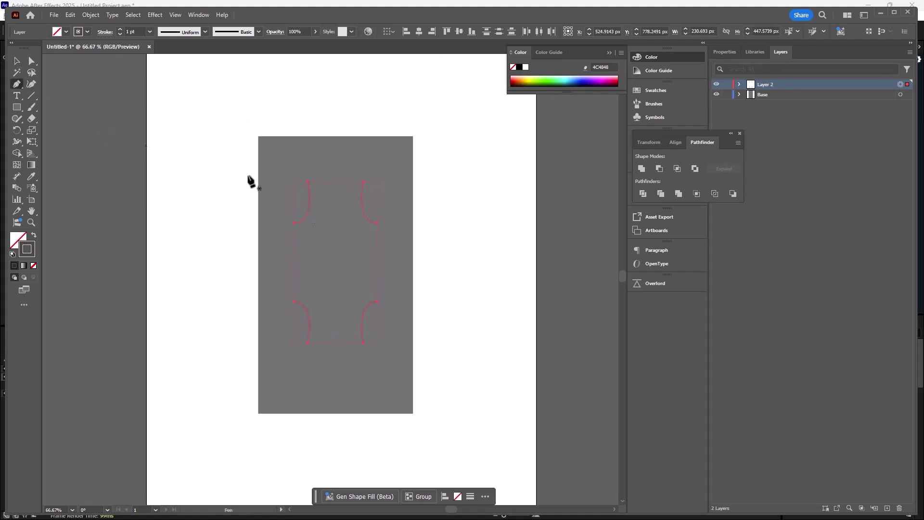
pyautogui.click(377, 223)
pyautogui.click(377, 302)
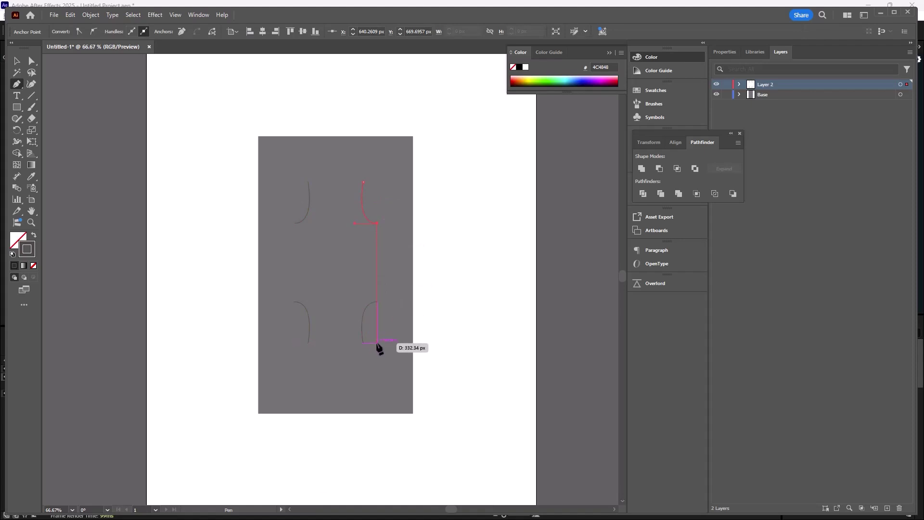
pyautogui.click(363, 343)
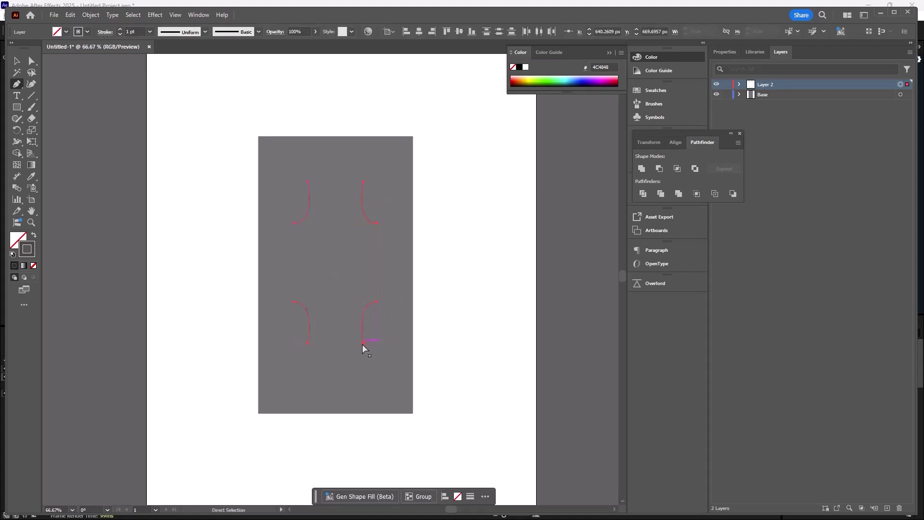
pyautogui.click(308, 343)
pyautogui.press('v')
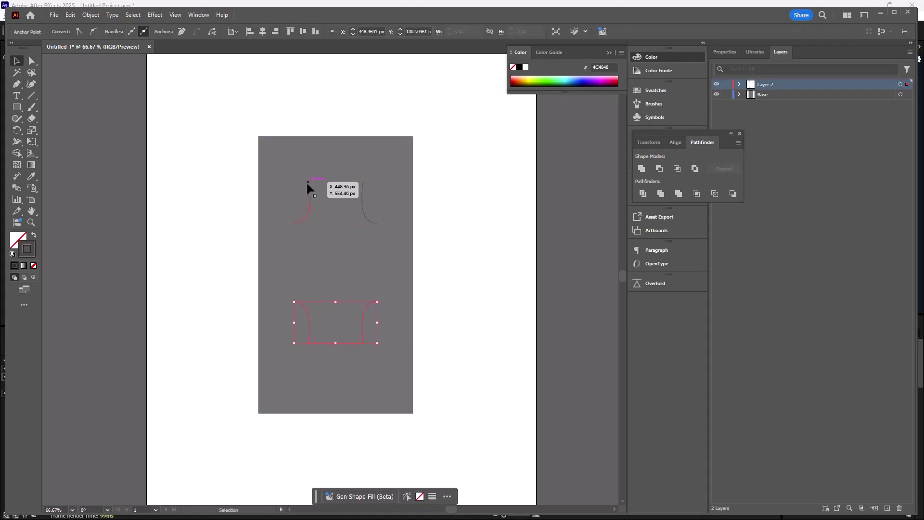
# Join the top ends of the two upper corner curves with a straight Pen tool segment
pyautogui.press('p')
pyautogui.click(308, 182)
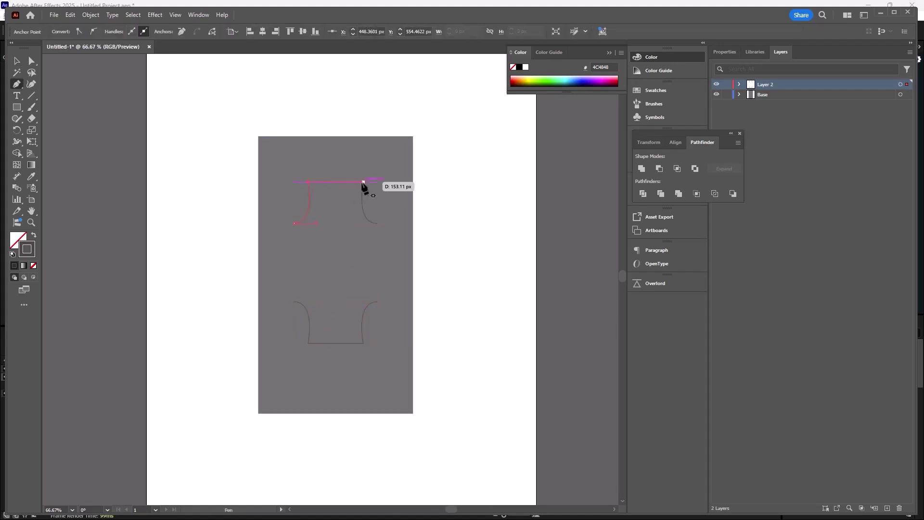
pyautogui.click(363, 182)
pyautogui.press('v')
pyautogui.press('p')
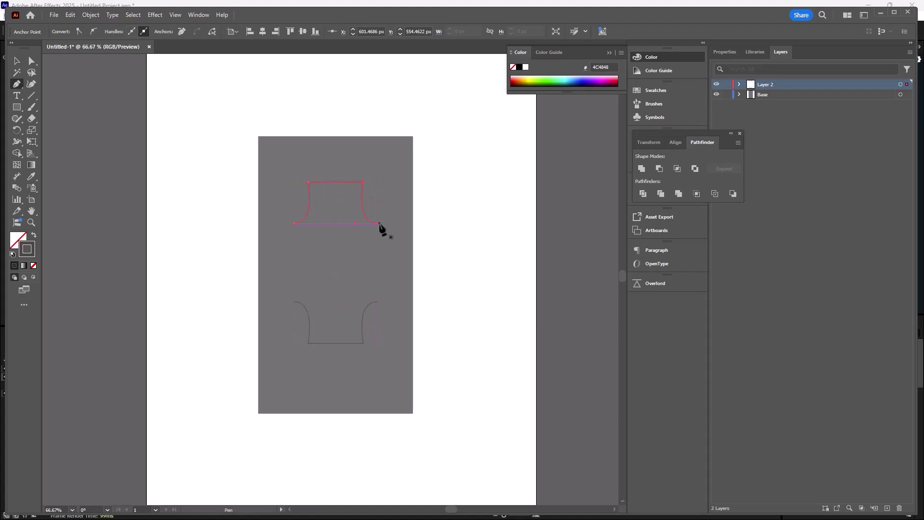
# Close the outline with straight vertical segments linking the upper and lower curves on both sides, and deselect it
pyautogui.click(377, 302)
pyautogui.press('v')
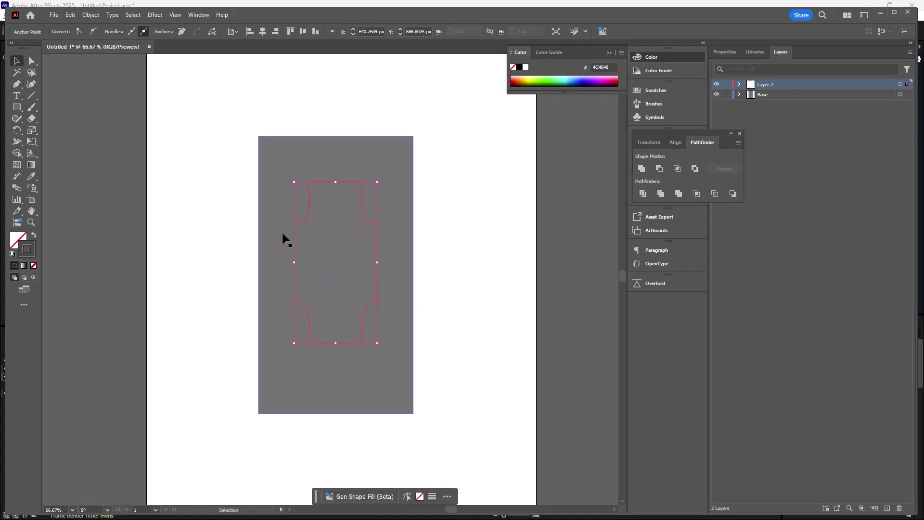
pyautogui.press('p')
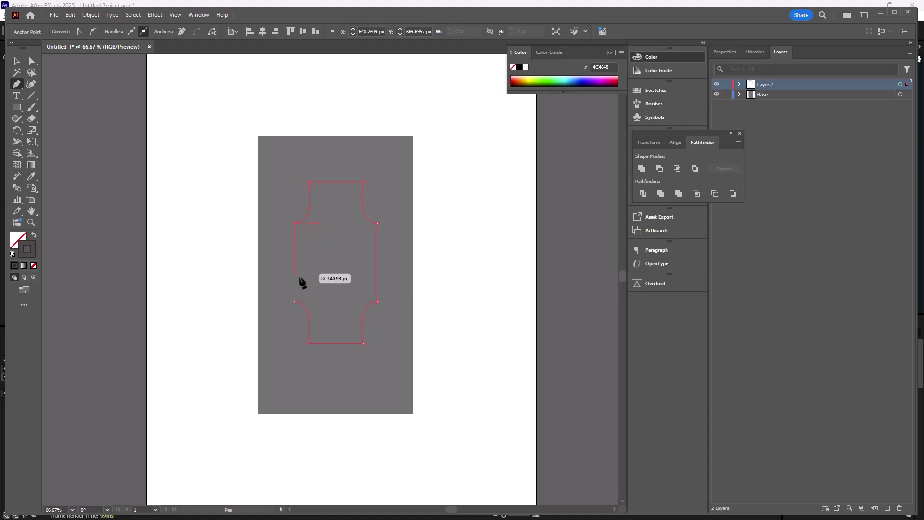
pyautogui.click(294, 303)
pyautogui.press('v')
pyautogui.click(480, 385)
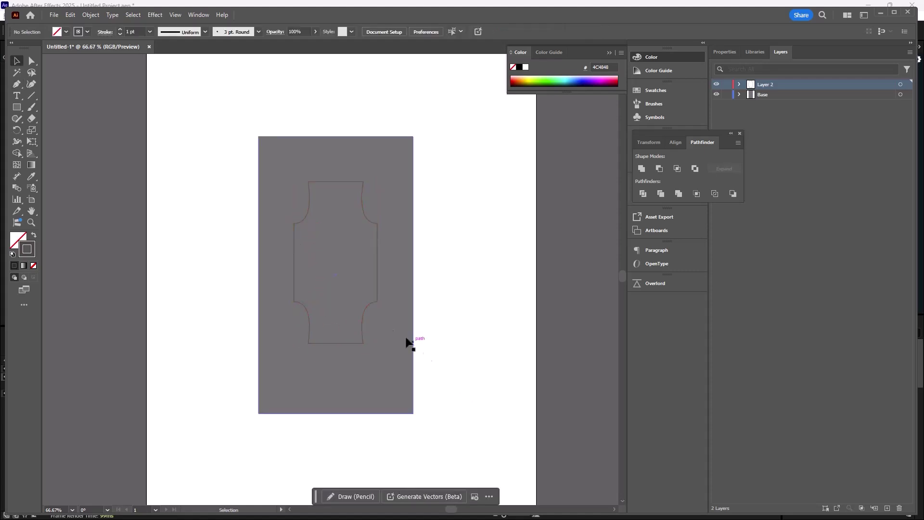
# Enlarge the closed outline to about 339 × 657 px inside the grey rectangle and fill it with white
pyautogui.click(378, 303)
pyautogui.moveTo(338, 346); pyautogui.dragTo(342, 393)
pyautogui.moveTo(335, 182); pyautogui.dragTo(336, 153)
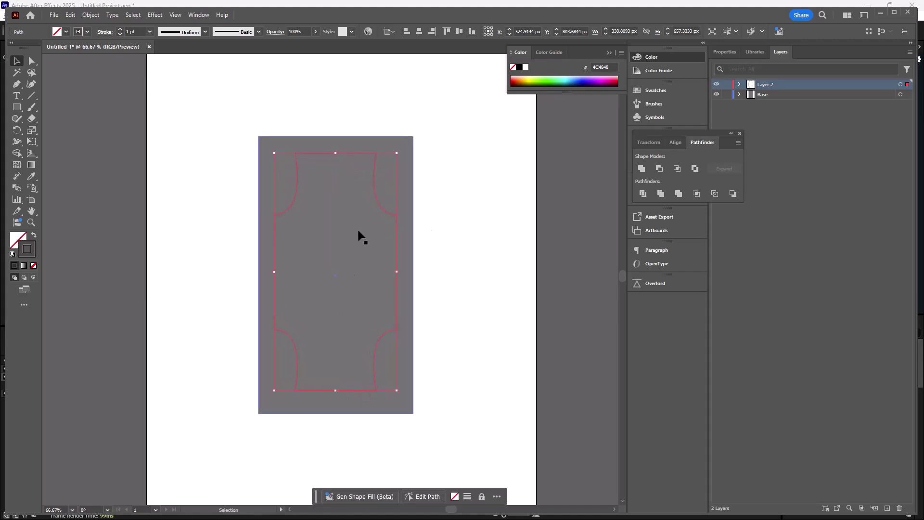
pyautogui.doubleClick(23, 239)
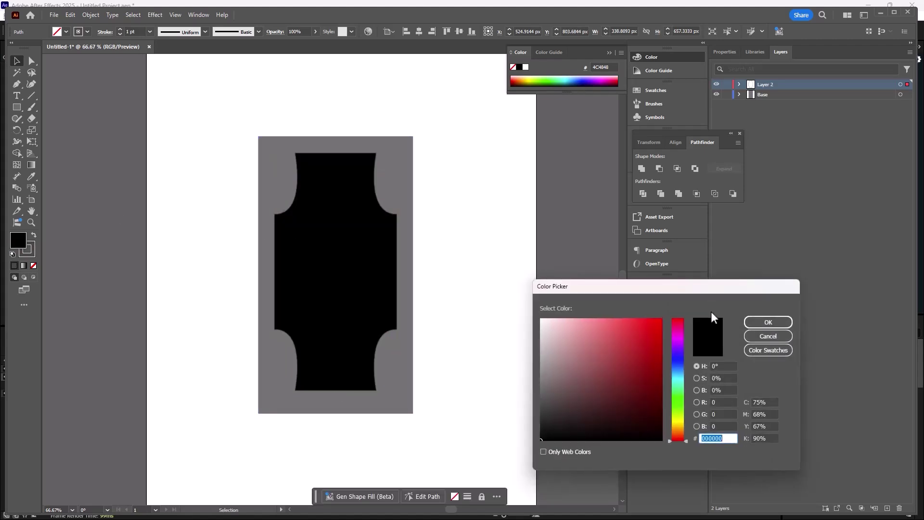
pyautogui.click(768, 322)
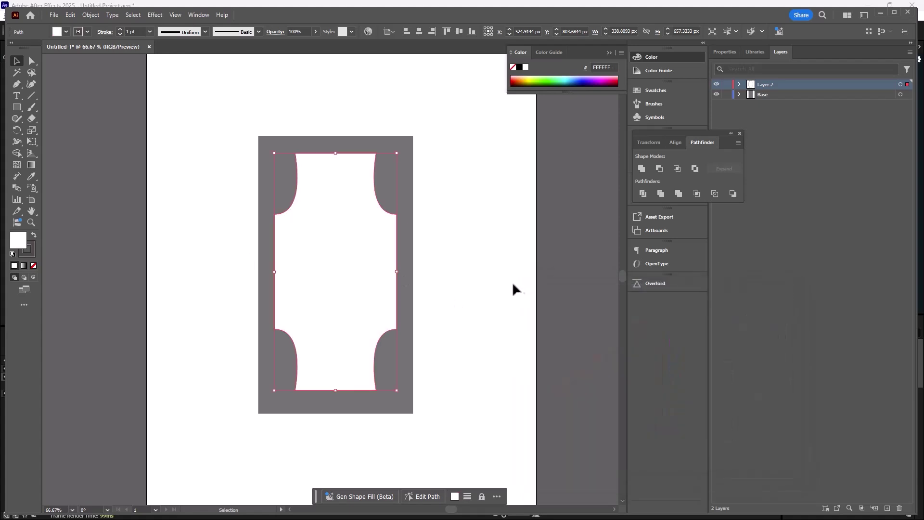
pyautogui.click(497, 283)
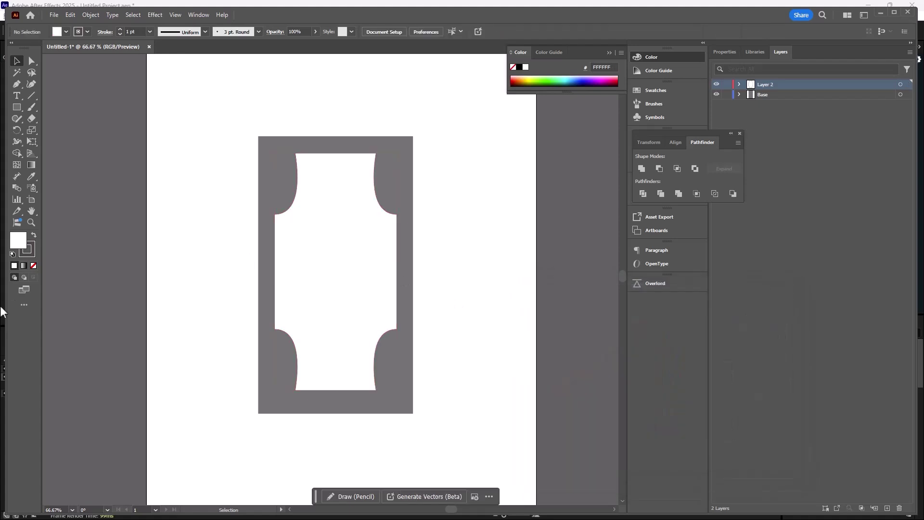
# Rename the white shape's layer as Middle
pyautogui.doubleClick(775, 87)
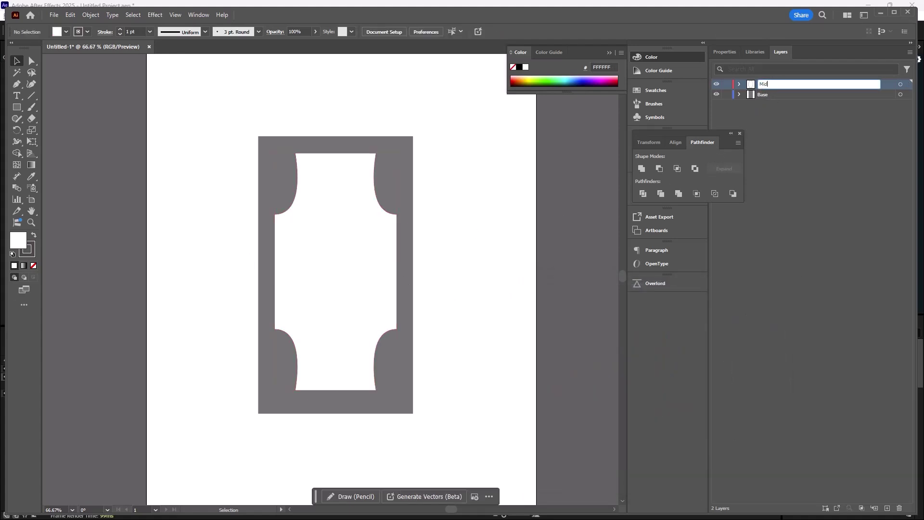
pyautogui.write('dle')
pyautogui.press('Return')
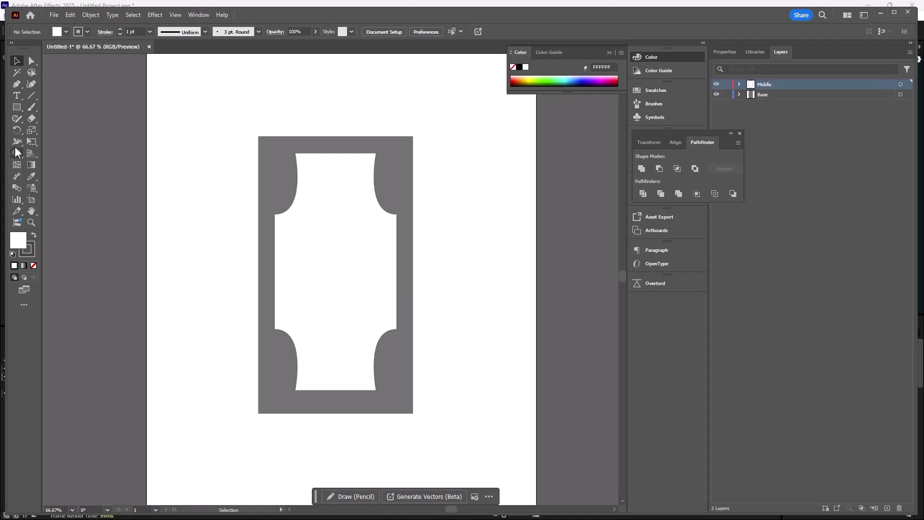
# On a new layer, draw a circle without stroke and with fill FF5555 in the middle of the white shape
pyautogui.moveTo(17, 107); pyautogui.dragTo(49, 129)
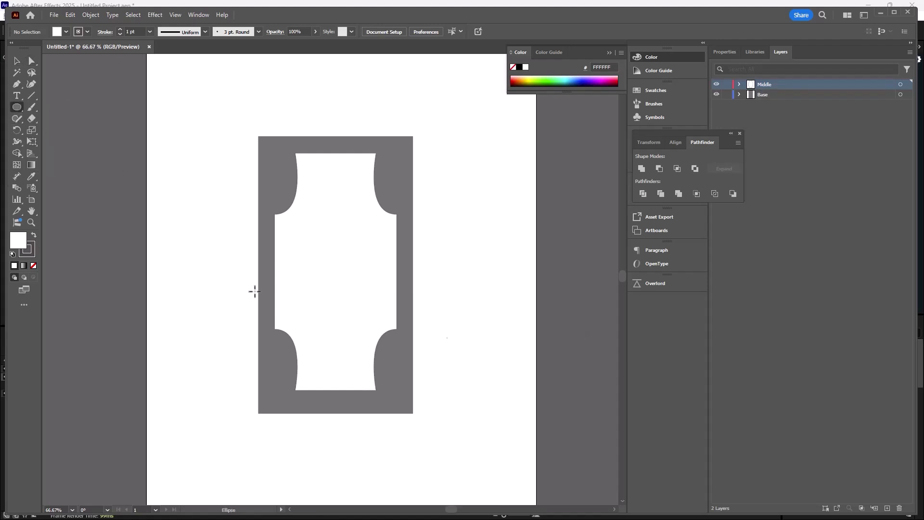
pyautogui.click(37, 254)
pyautogui.click(33, 265)
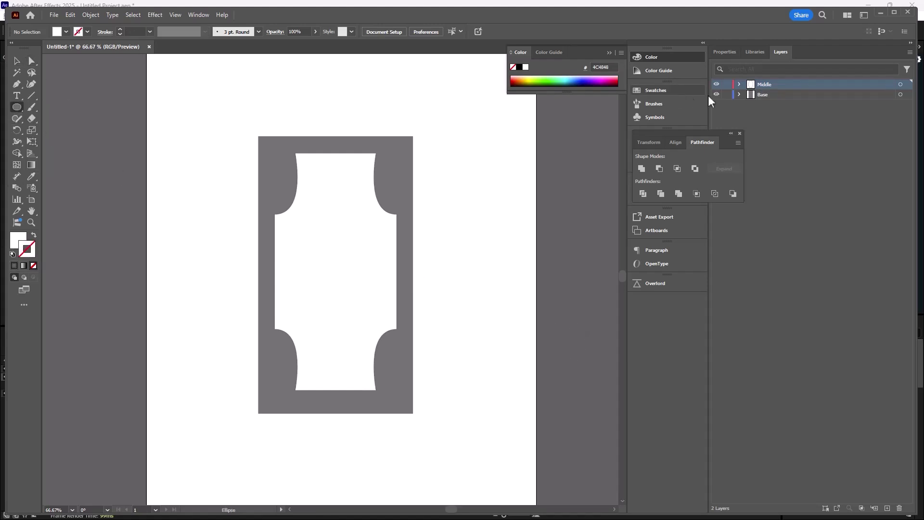
pyautogui.click(888, 508)
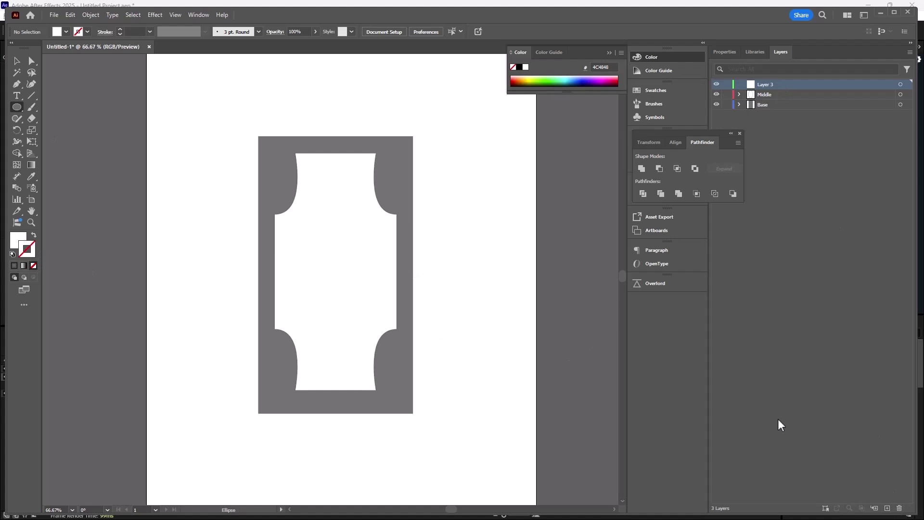
pyautogui.doubleClick(18, 239)
pyautogui.write('FF5555')
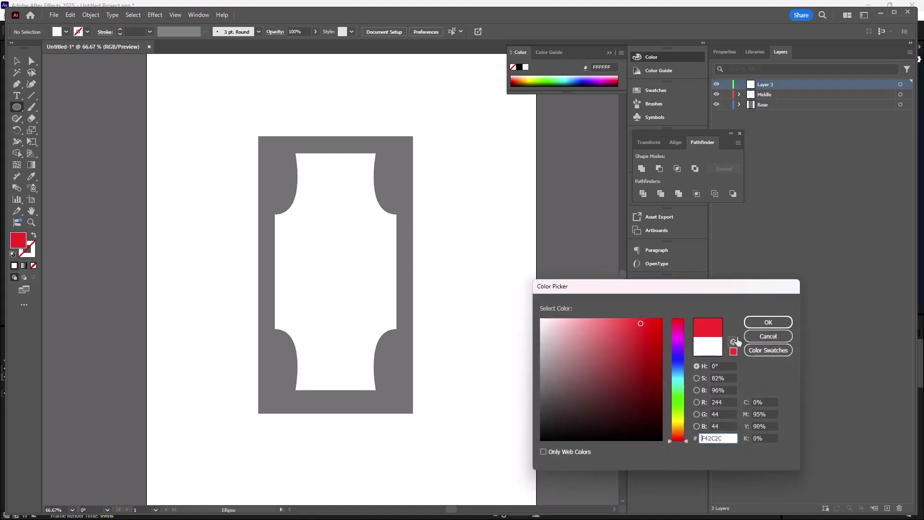
pyautogui.click(768, 322)
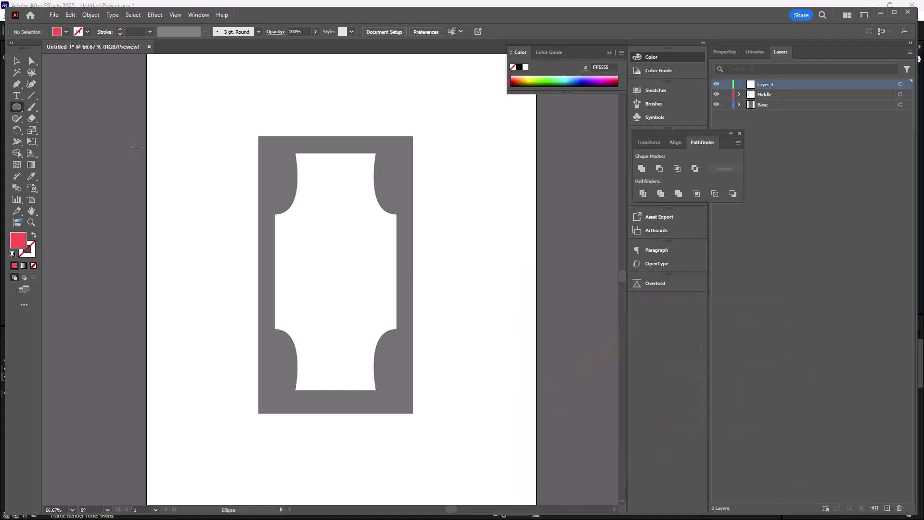
pyautogui.moveTo(305, 244)
pyautogui.mouseDown()
pyautogui.moveTo(361, 275)
pyautogui.moveTo(374, 295)
pyautogui.moveTo(363, 304)
pyautogui.mouseUp()
pyautogui.press('v')
pyautogui.click(495, 289)
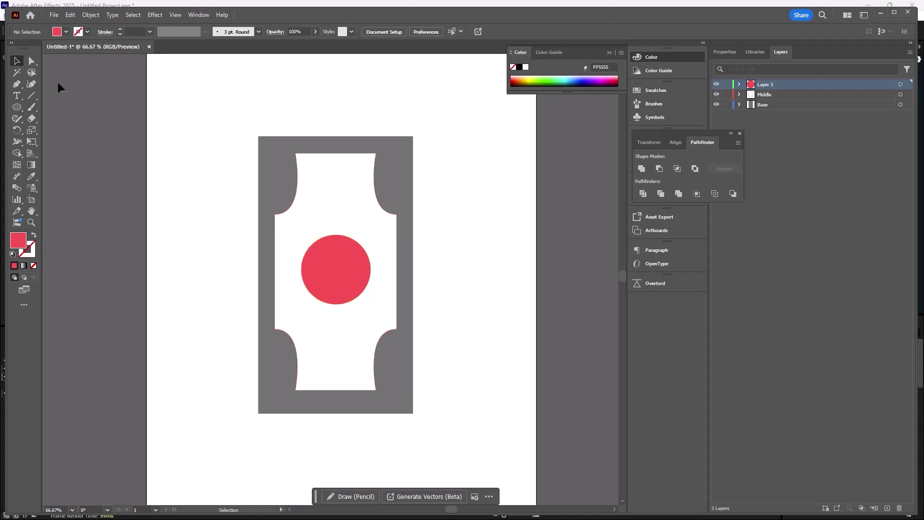
# Save the artwork, switch to After Effects, and import Dollar Cash.ai as a composition with Layer Size footage dimensions
pyautogui.click(54, 15)
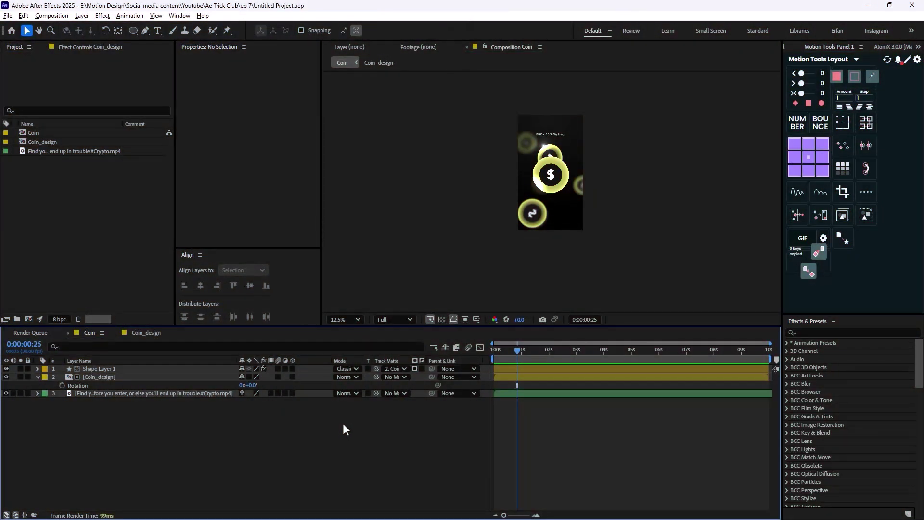
pyautogui.hotkey('ctrl', 'i')
pyautogui.doubleClick(144, 100)
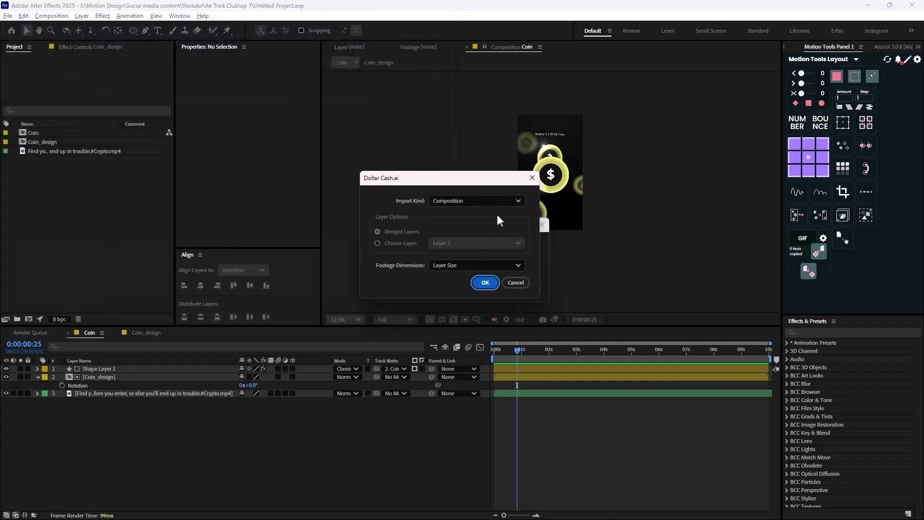
pyautogui.click(484, 283)
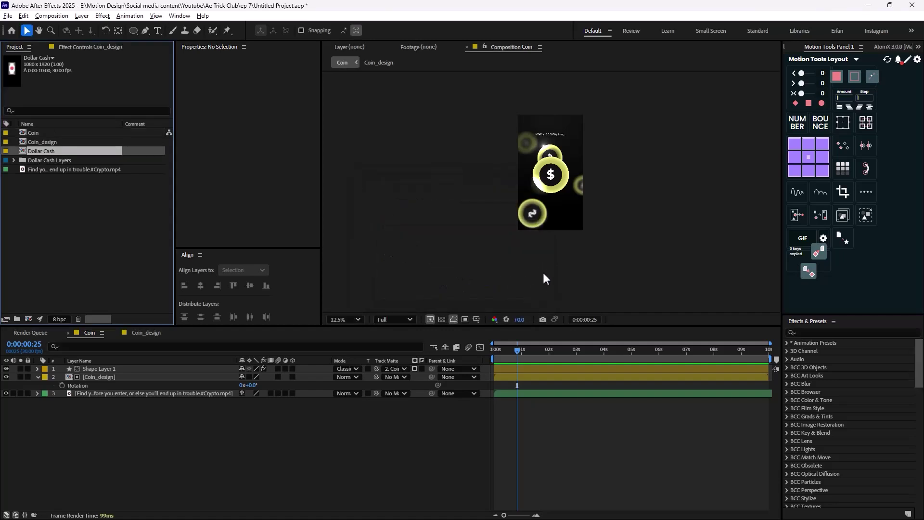
# Place the Dollar Cash composition on top of the Coin composition's layers and open it
pyautogui.moveTo(51, 160); pyautogui.dragTo(550, 183)
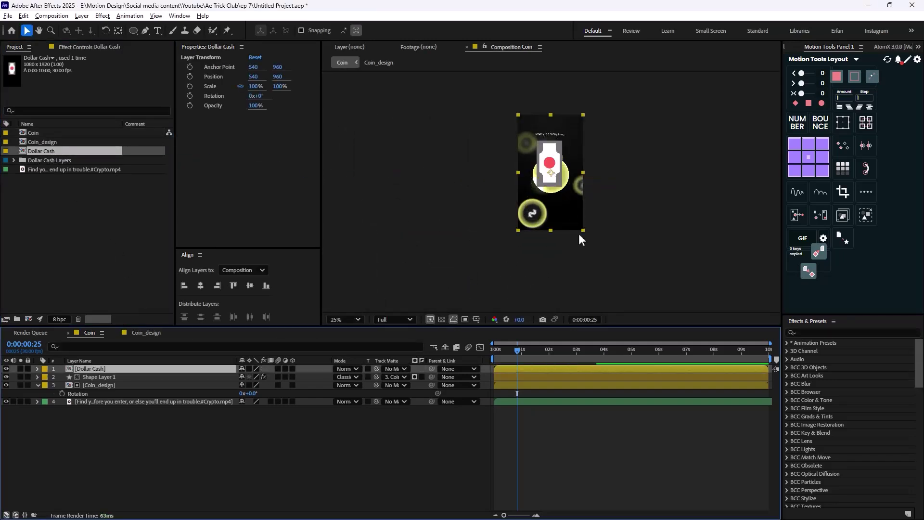
pyautogui.doubleClick(120, 369)
pyautogui.scroll(-1, 568, 256)
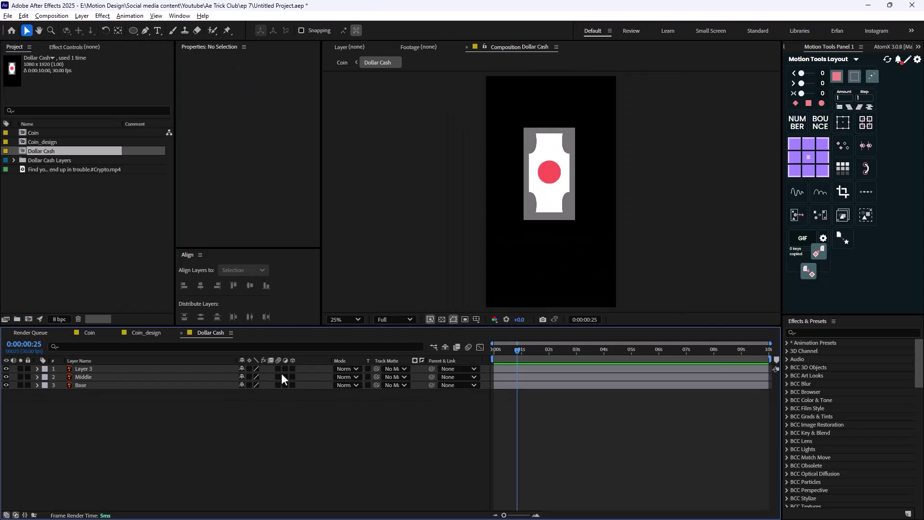
# Create shape layers from the Layer 3, Middle and Base vector layers in the Dollar Cash composition
pyautogui.hotkey('ctrl', 'a')
pyautogui.click(118, 400)
pyautogui.rightClick(96, 385)
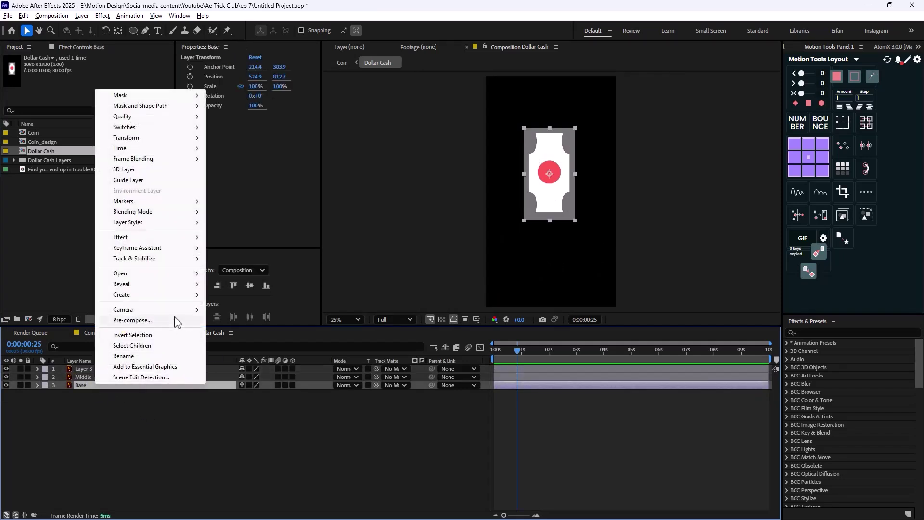
pyautogui.keyDown('shift'); pyautogui.click(89, 368); pyautogui.keyUp('shift')
pyautogui.rightClick(91, 369)
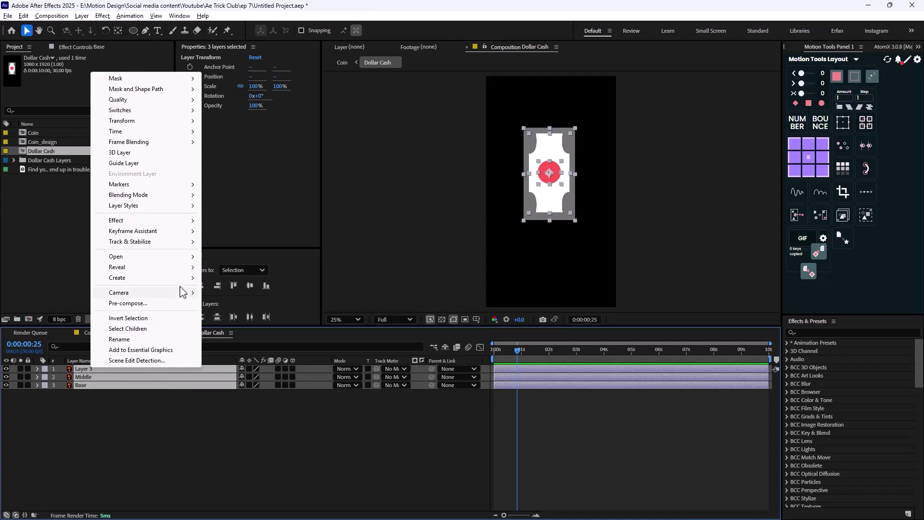
pyautogui.moveTo(159, 275)
pyautogui.click(251, 309)
pyautogui.click(302, 430)
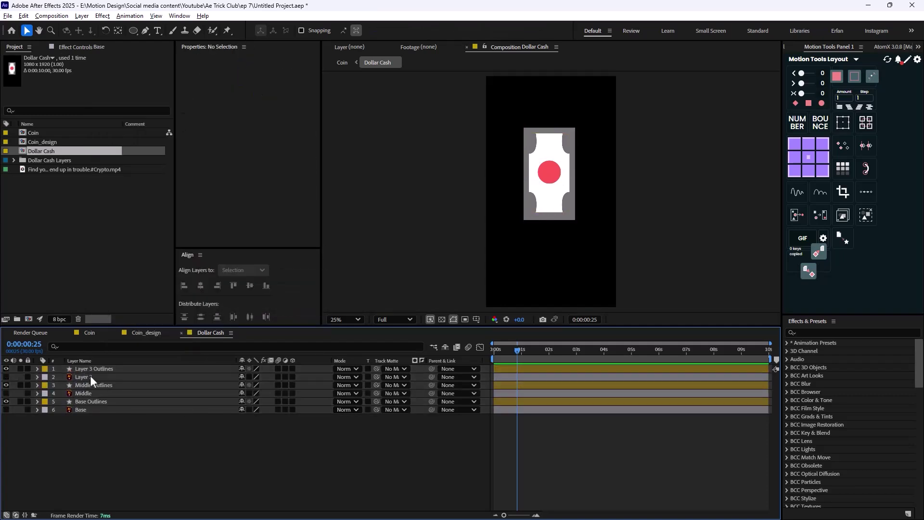
# Delete the original Layer 3, Middle and Base Illustrator layers, keeping only their outlines
pyautogui.click(90, 376)
pyautogui.keyDown('ctrl'); pyautogui.click(98, 393); pyautogui.keyUp('ctrl')
pyautogui.keyDown('ctrl'); pyautogui.click(98, 409); pyautogui.keyUp('ctrl')
pyautogui.press('Delete')
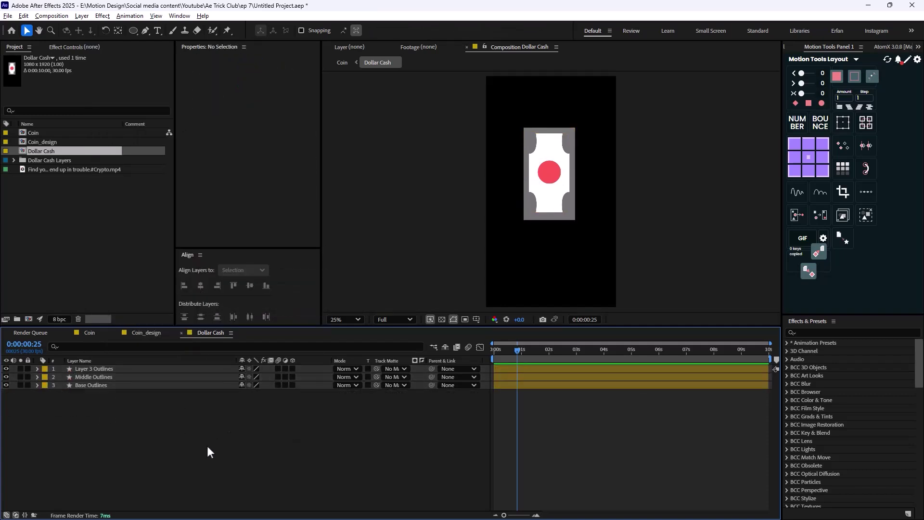
# Copy the reference video layer from the Coin composition into Dollar Cash and place it beneath the outline layers
pyautogui.click(92, 332)
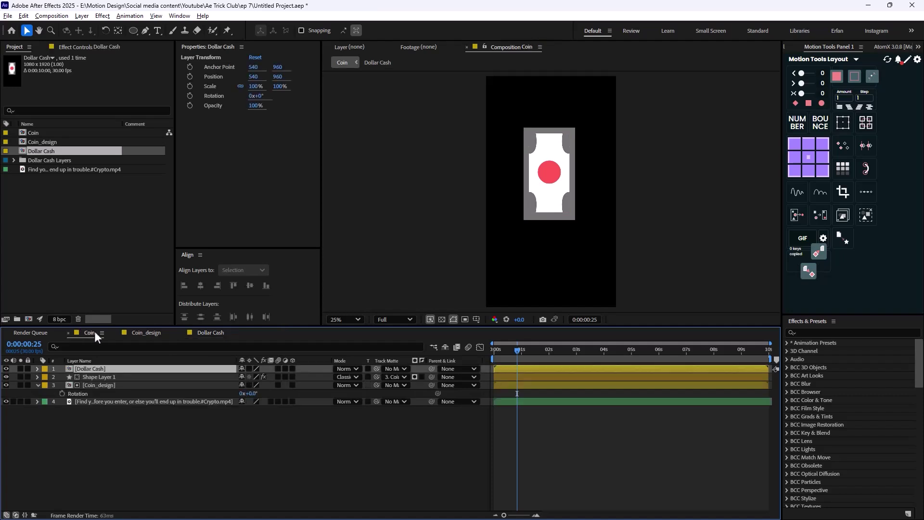
pyautogui.click(107, 400)
pyautogui.hotkey('ctrl', 'c')
pyautogui.click(211, 333)
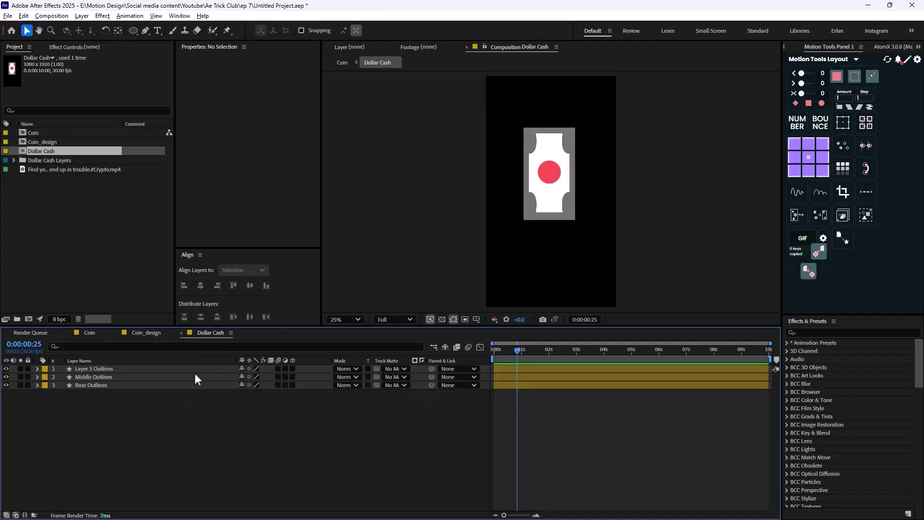
pyautogui.hotkey('ctrl', 'v')
pyautogui.moveTo(110, 368); pyautogui.dragTo(108, 396)
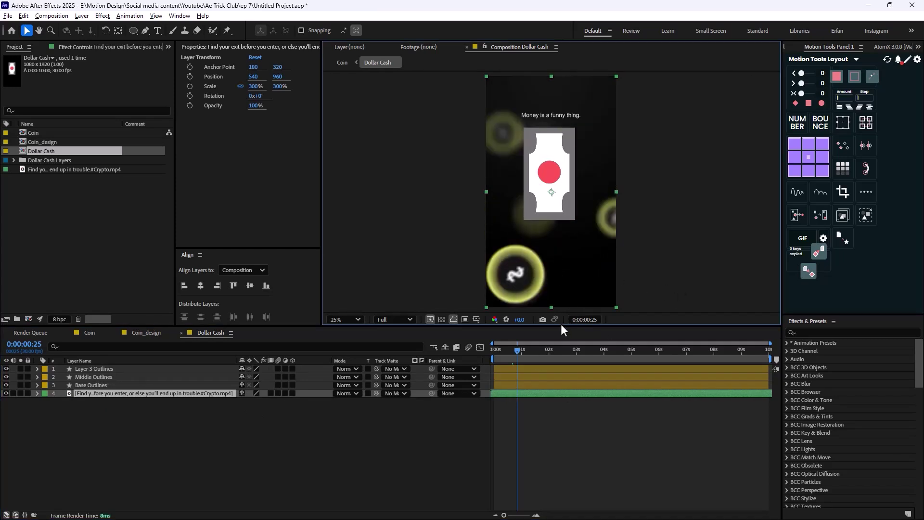
# Select the three banknote outline layers and move them together to the right of the reference video's central coin
pyautogui.click(89, 386)
pyautogui.keyDown('shift'); pyautogui.click(108, 371); pyautogui.keyUp('shift')
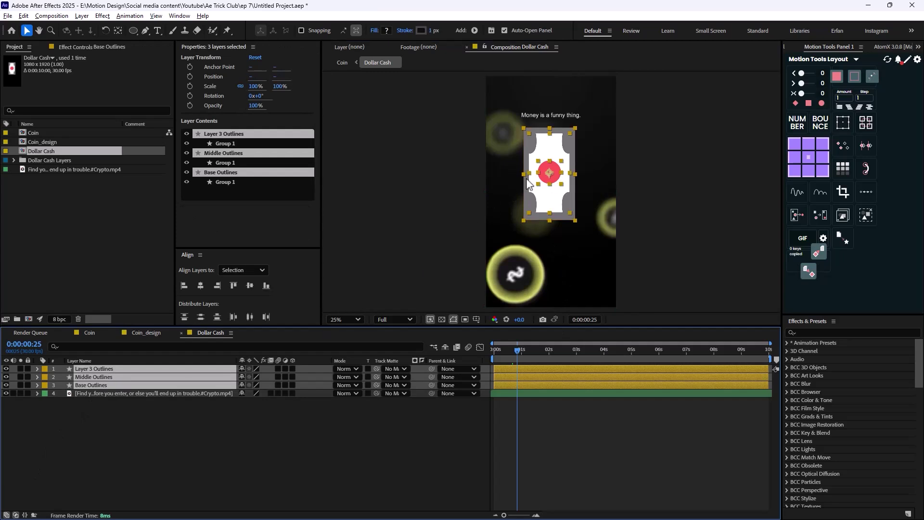
pyautogui.moveTo(553, 172); pyautogui.dragTo(606, 155)
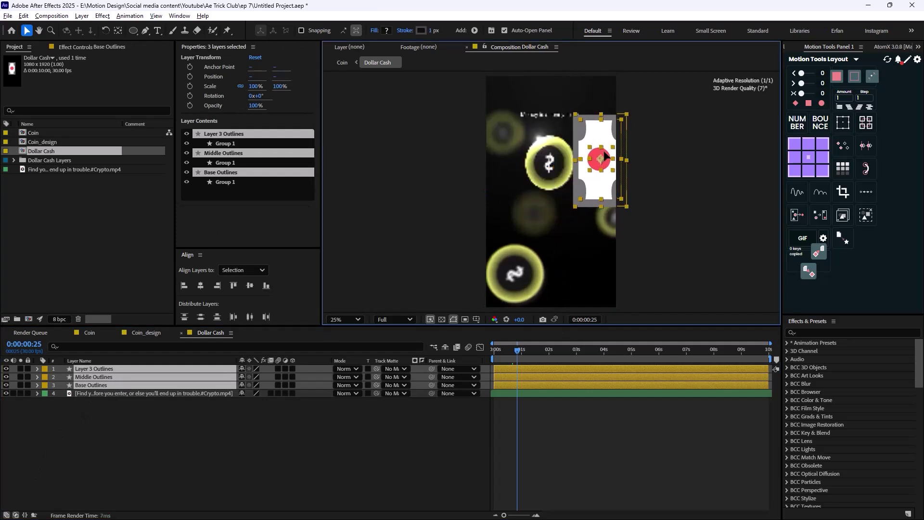
# Bring up the banknote frame of the reference video at the current time and move the three outline layers together just below that banknote
pyautogui.click(535, 397)
pyautogui.click(534, 394)
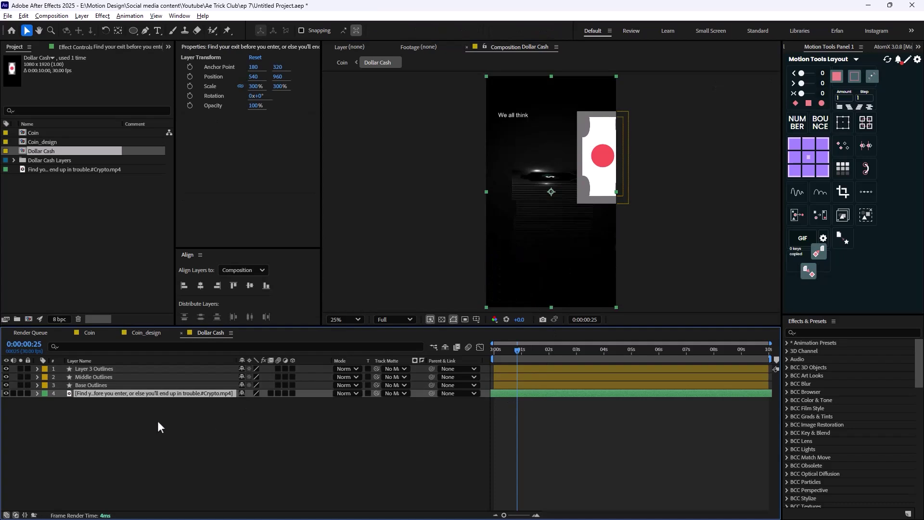
pyautogui.click(129, 385)
pyautogui.keyDown('shift'); pyautogui.click(105, 369); pyautogui.keyUp('shift')
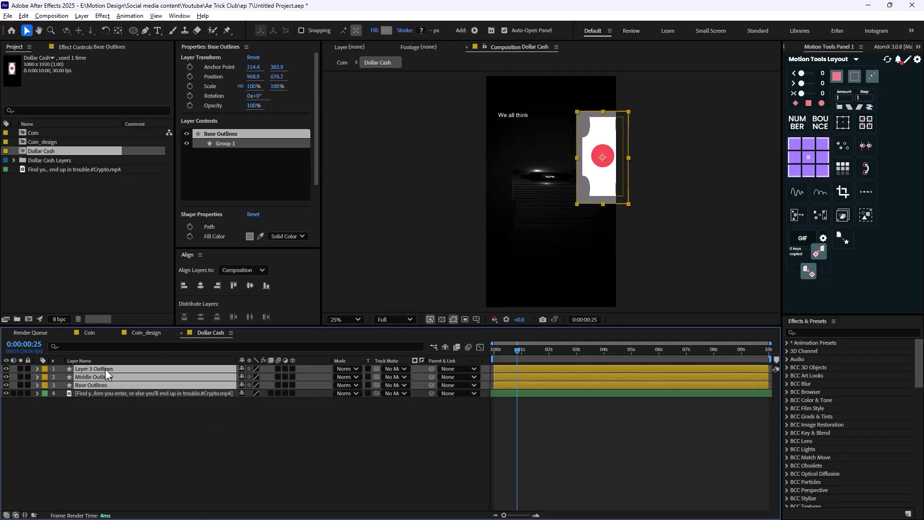
pyautogui.moveTo(607, 172); pyautogui.dragTo(566, 257)
pyautogui.click(97, 449)
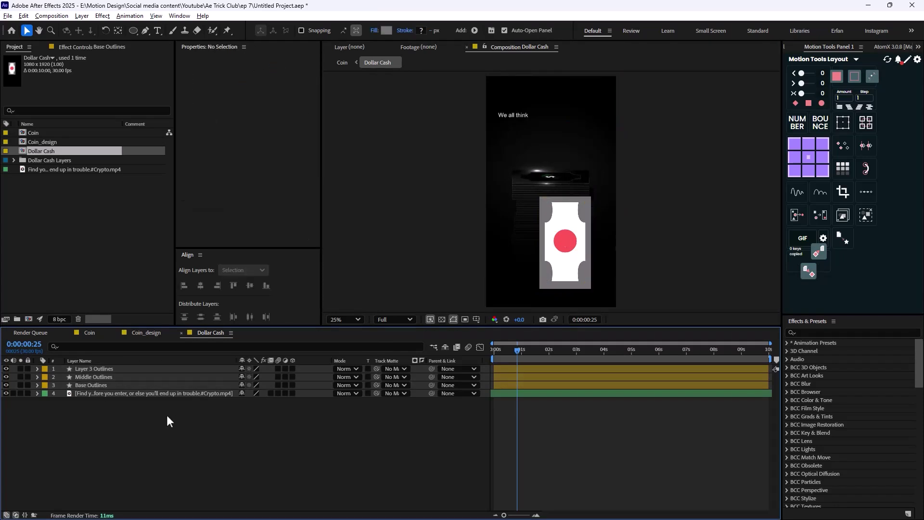
# Change the fill type of the Base Outlines layer to a linear gradient
pyautogui.click(108, 385)
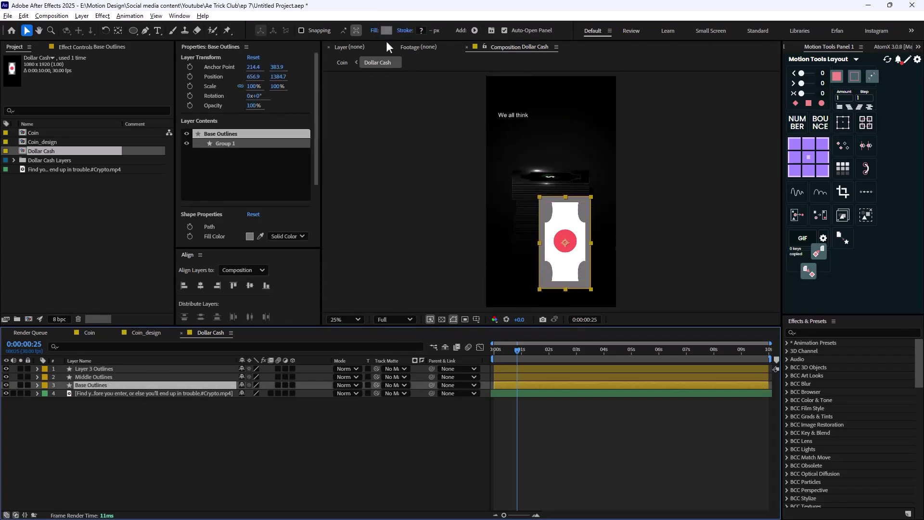
pyautogui.click(375, 30)
pyautogui.click(446, 239)
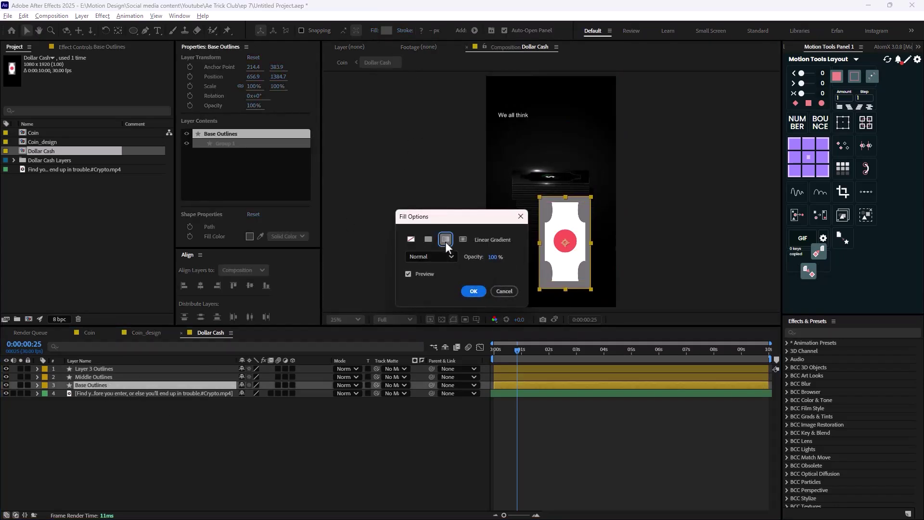
pyautogui.click(482, 291)
# Sample both Base Outlines gradient stops from the reference banknote's dark tones and stretch the gradient vertically from the note's bottom to its top edge
pyautogui.click(386, 31)
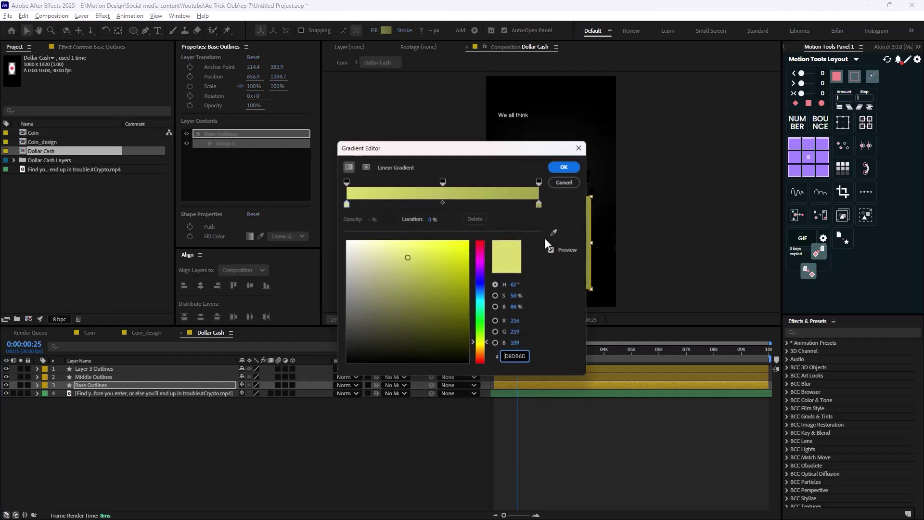
pyautogui.moveTo(462, 154); pyautogui.dragTo(721, 224)
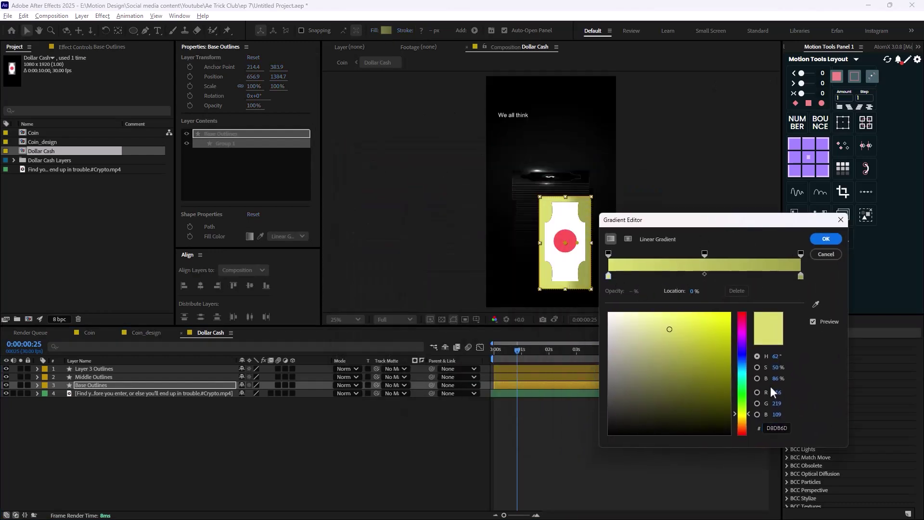
pyautogui.click(816, 304)
pyautogui.click(581, 172)
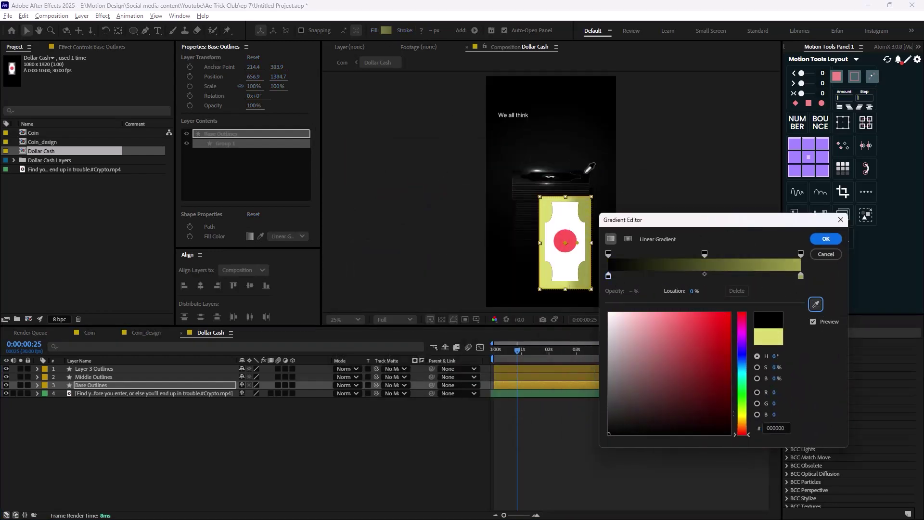
pyautogui.click(801, 276)
pyautogui.click(816, 305)
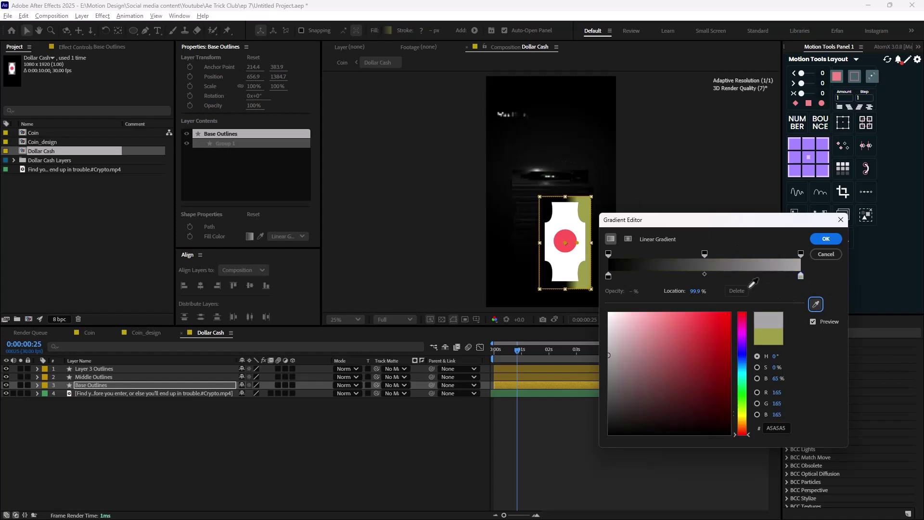
pyautogui.click(521, 176)
pyautogui.click(826, 239)
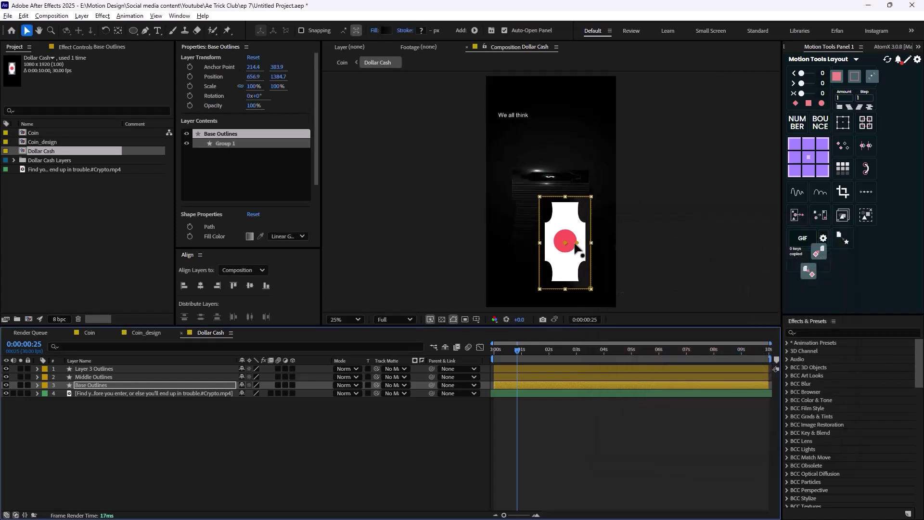
pyautogui.moveTo(576, 245); pyautogui.dragTo(572, 302)
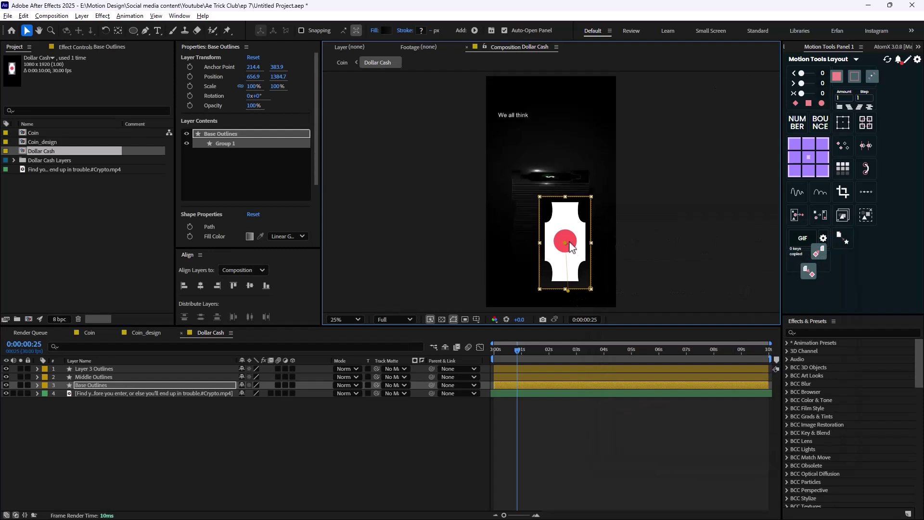
pyautogui.moveTo(564, 194); pyautogui.dragTo(570, 194)
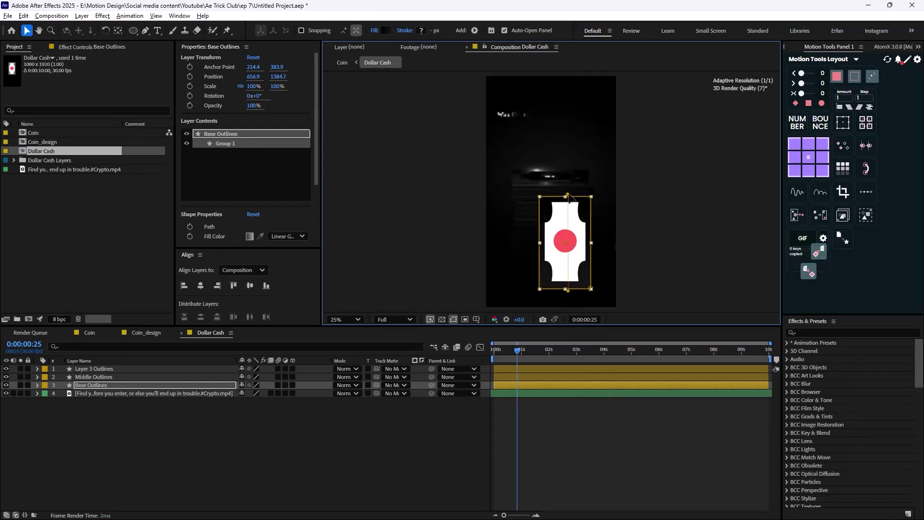
# Fill the Middle Outlines shape with black (000000) sampled from inside the reference banknote's frame, keeping its stroke a solid colour
pyautogui.click(102, 377)
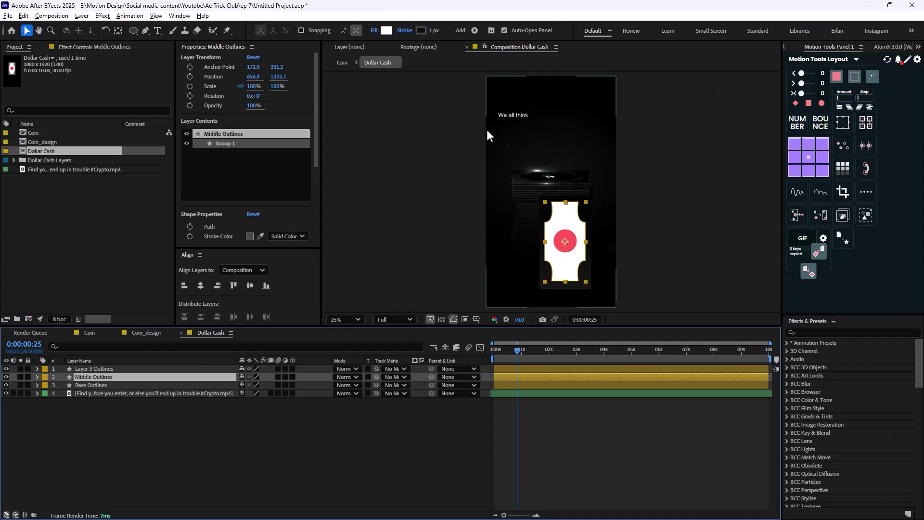
pyautogui.click(405, 32)
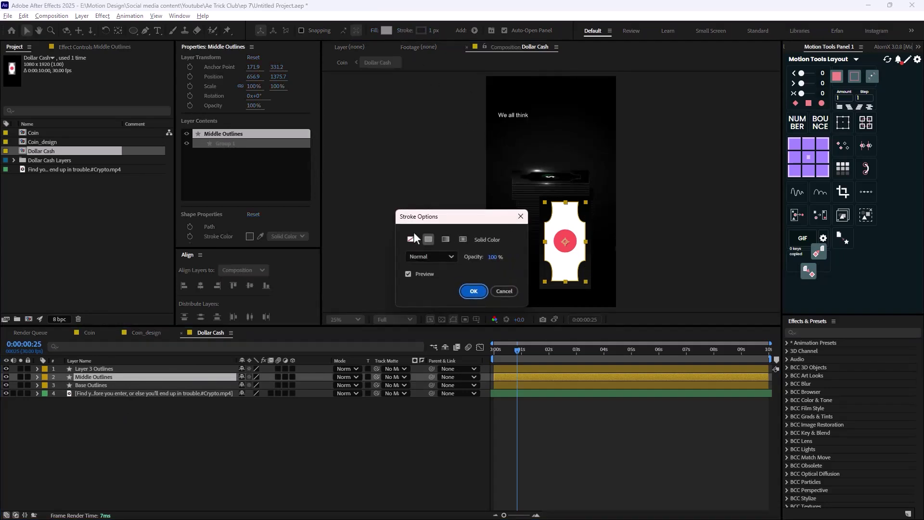
pyautogui.press('Return')
pyautogui.scroll(4, 570, 183)
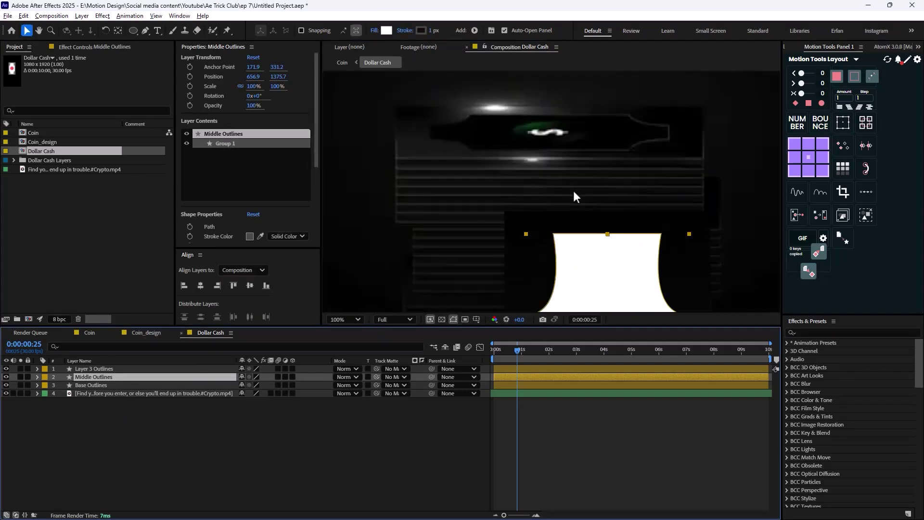
pyautogui.click(386, 30)
pyautogui.click(547, 258)
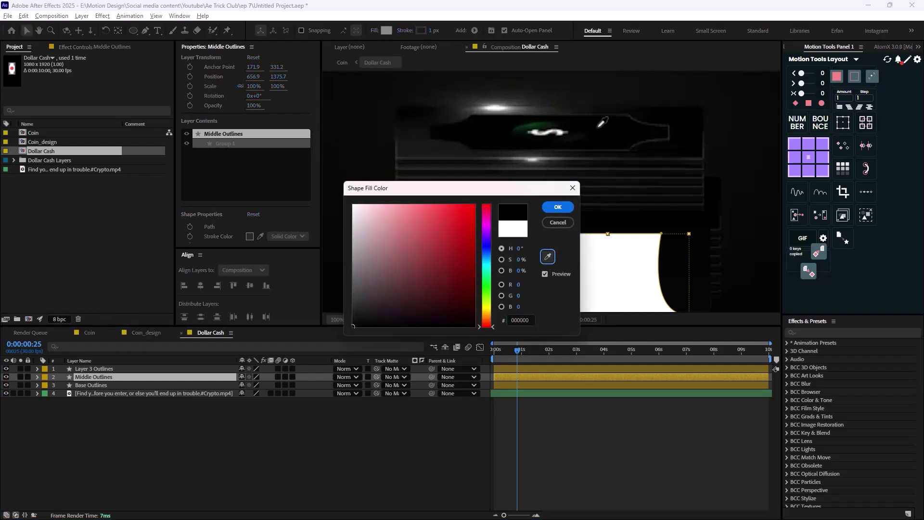
pyautogui.click(599, 126)
pyautogui.click(563, 210)
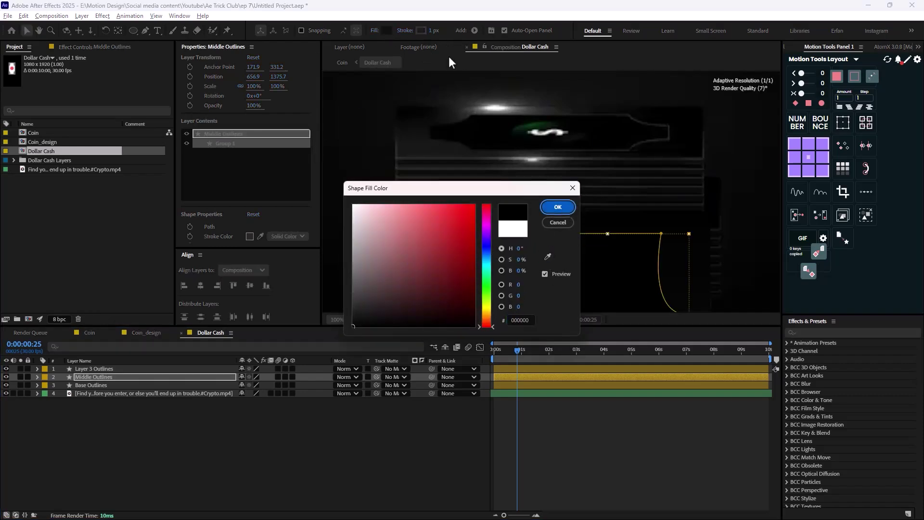
# Sample the Middle Outlines stroke colour from the reference banknote's inner border and set the stroke width to 10 px
pyautogui.click(423, 31)
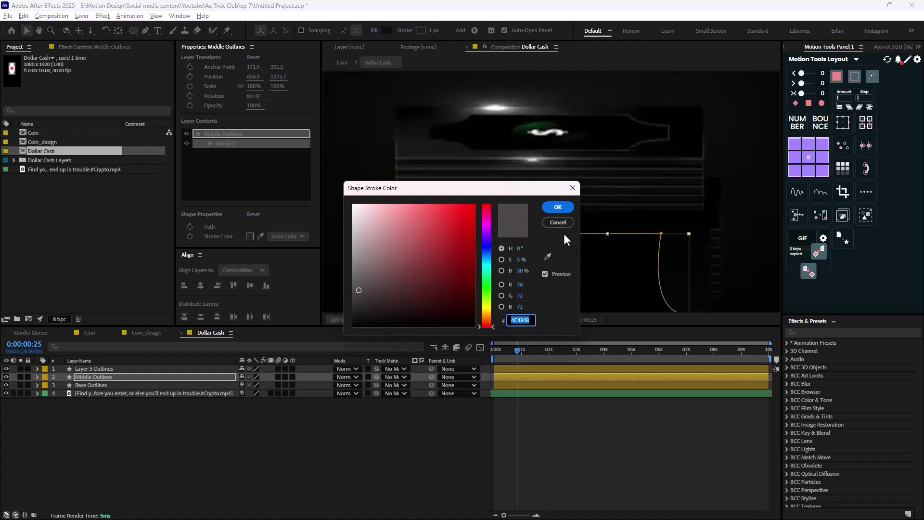
pyautogui.click(548, 256)
pyautogui.click(620, 116)
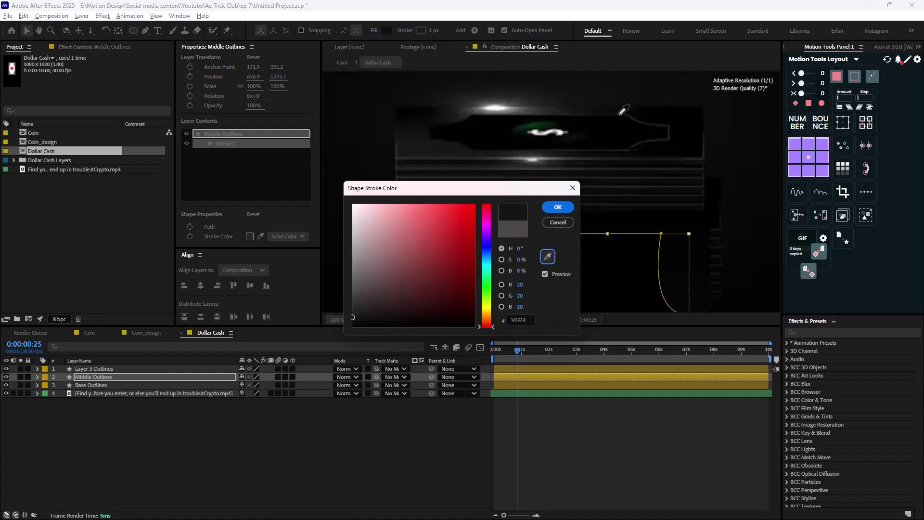
pyautogui.click(559, 207)
pyautogui.moveTo(432, 31); pyautogui.dragTo(446, 38)
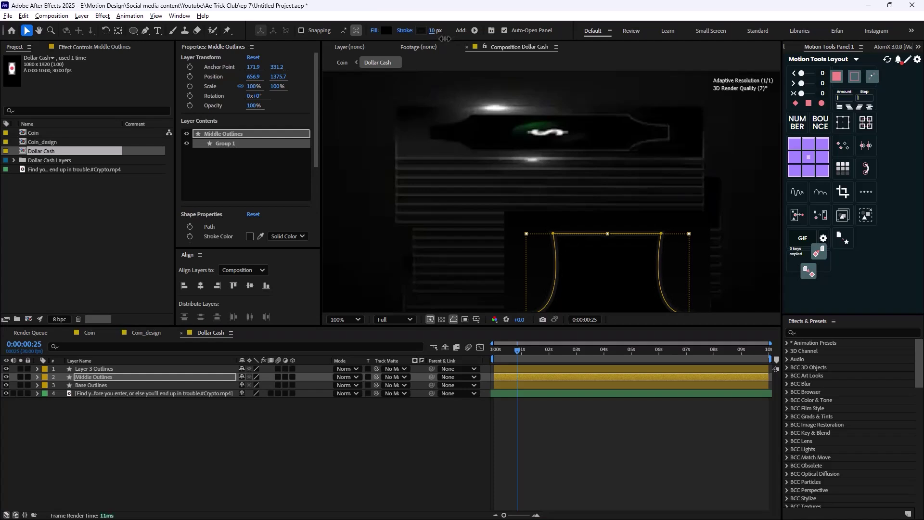
pyautogui.scroll(-3, 262, 190)
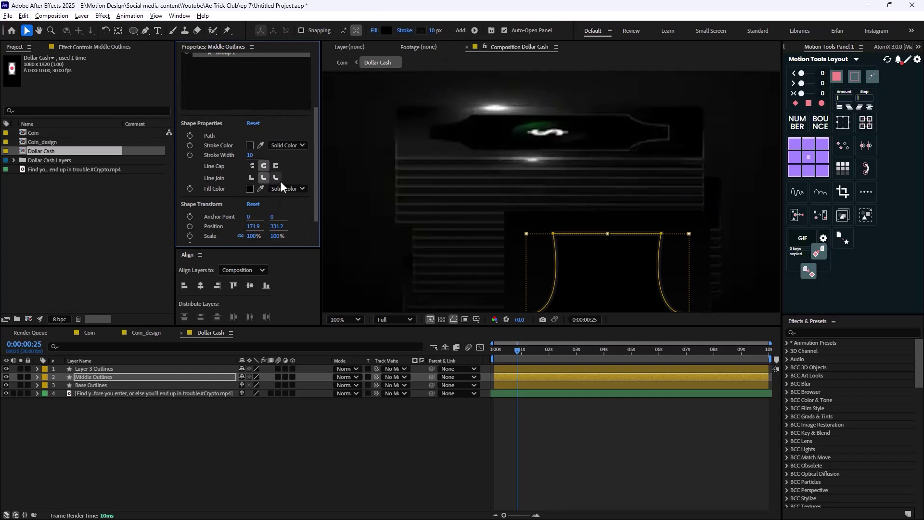
pyautogui.click(390, 456)
pyautogui.hotkey('shift', '/')
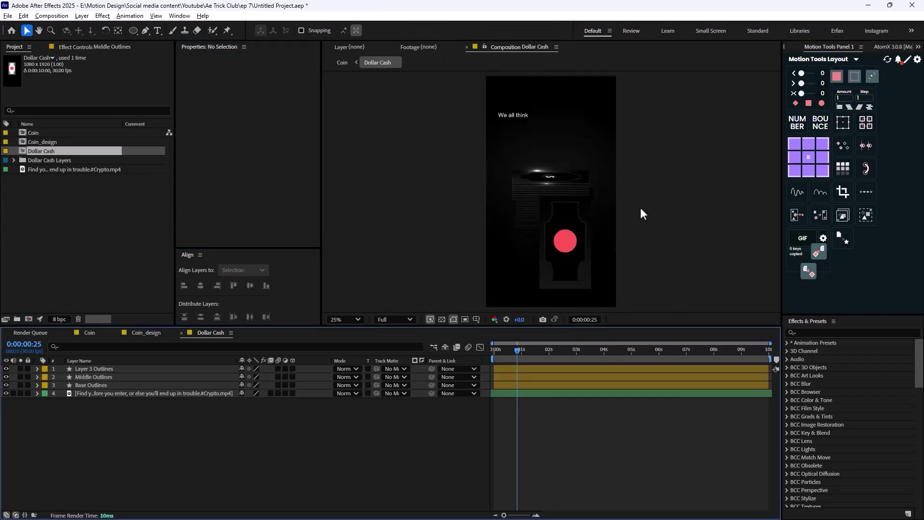
# Give the Layer 3 Outlines circle a linear gradient fill and turn the gradient vertical, ending at the circle's bottom edge
pyautogui.press('.')
pyautogui.click(588, 277)
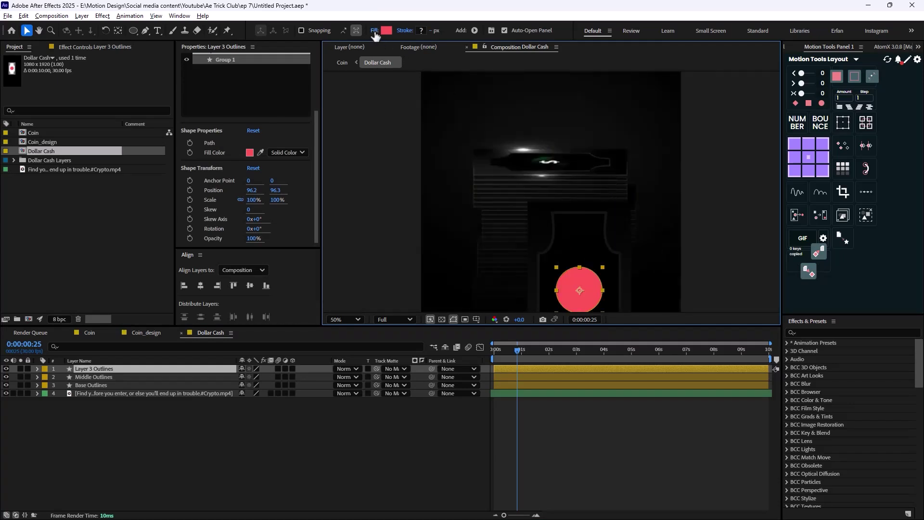
pyautogui.click(375, 30)
pyautogui.click(446, 239)
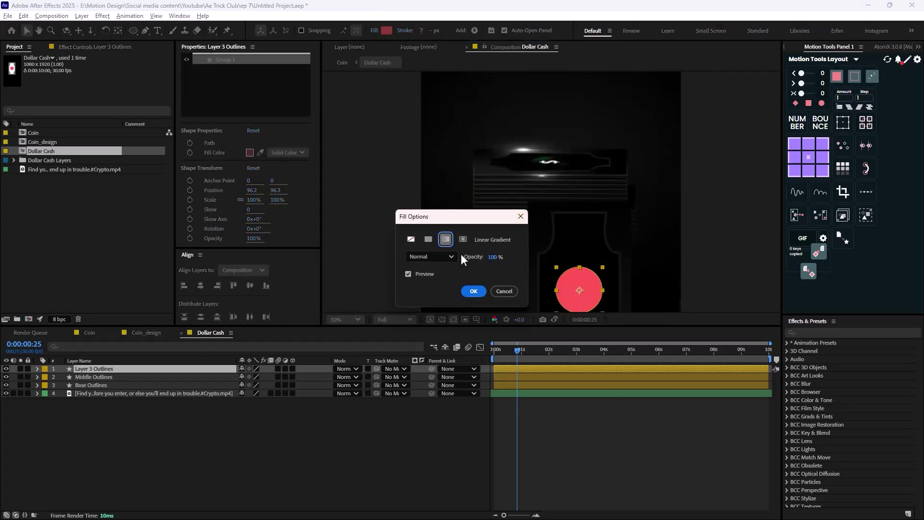
pyautogui.click(474, 292)
pyautogui.moveTo(603, 291); pyautogui.dragTo(581, 309)
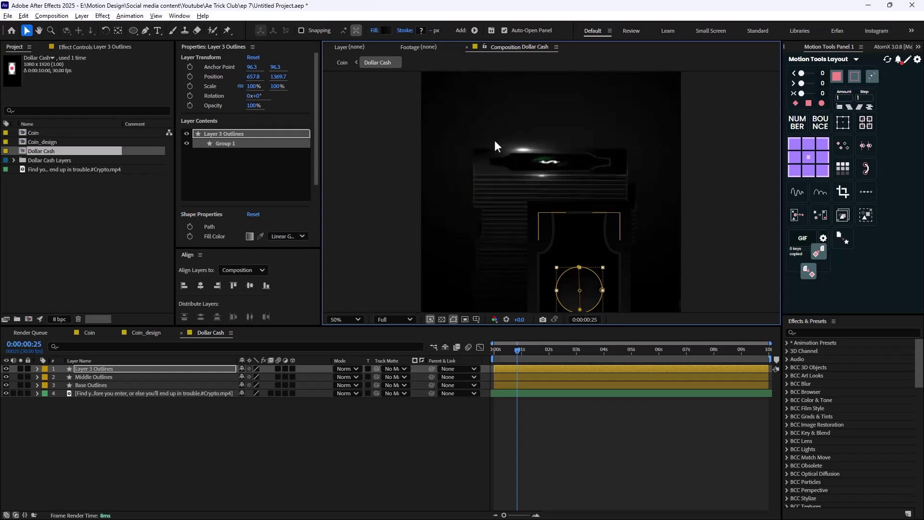
# Sample the circle's gradient stops from the reference banknote's central emblem, using dark green for the first and a near-black tone for the last
pyautogui.click(386, 31)
pyautogui.moveTo(532, 159); pyautogui.dragTo(763, 212)
pyautogui.click(545, 162)
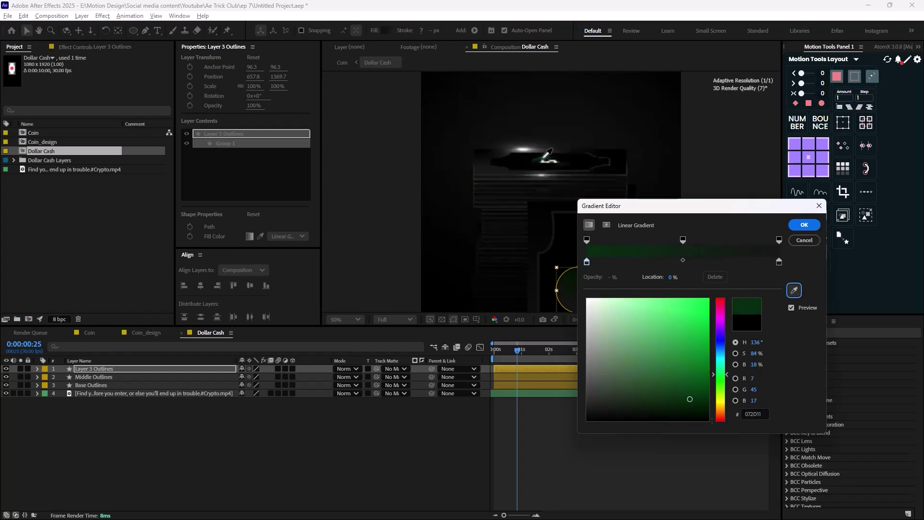
pyautogui.click(779, 261)
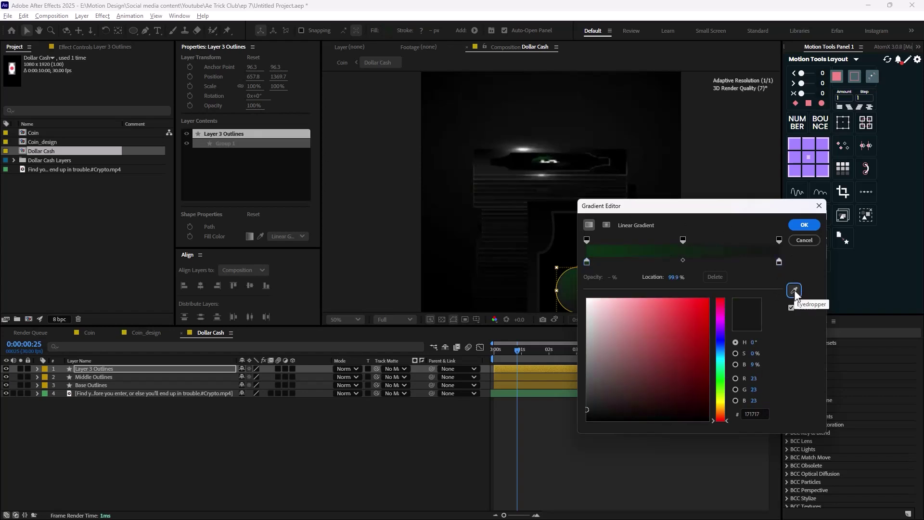
pyautogui.click(795, 290)
pyautogui.click(564, 164)
pyautogui.click(803, 225)
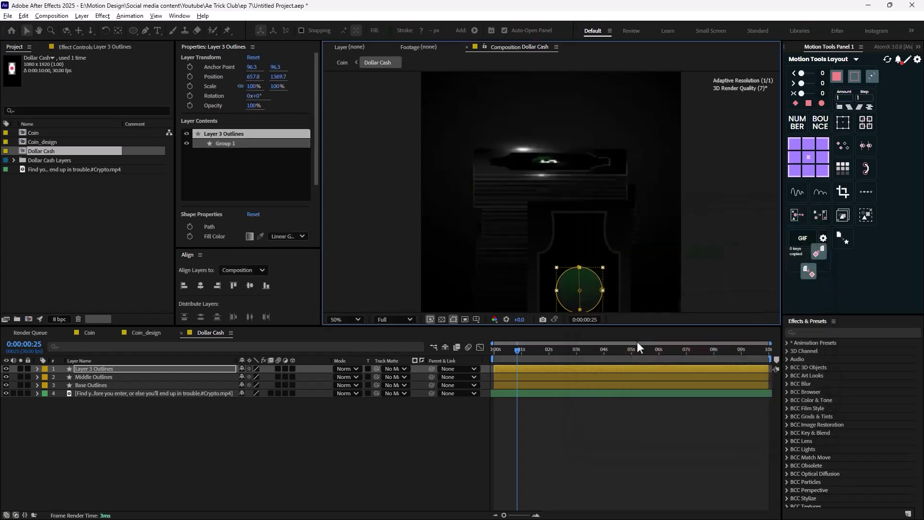
pyautogui.click(394, 410)
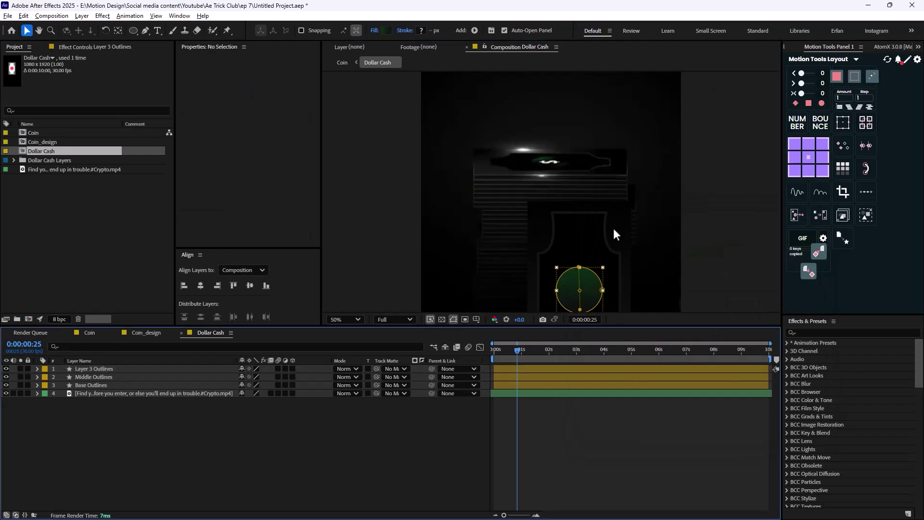
pyautogui.scroll(-2, 610, 219)
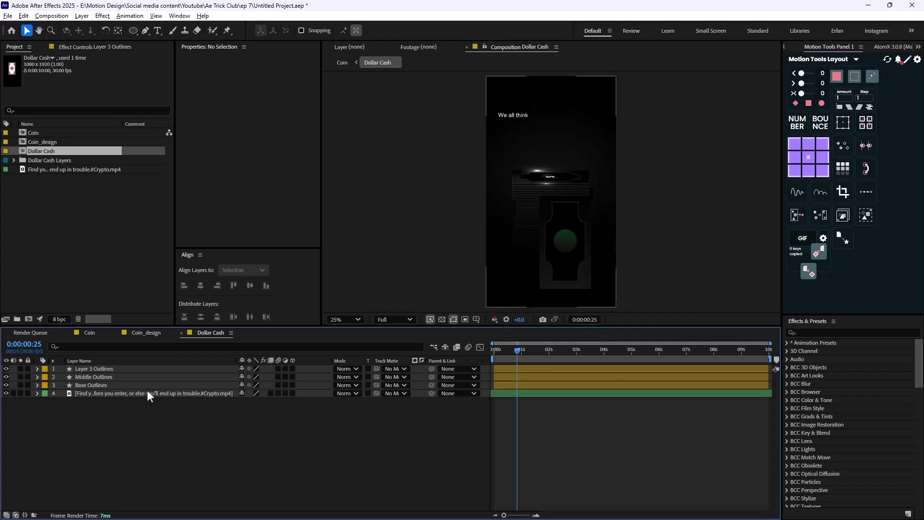
# Add a text layer reading "$" over the banknote's green circle
pyautogui.hotkey('ctrl', 't')
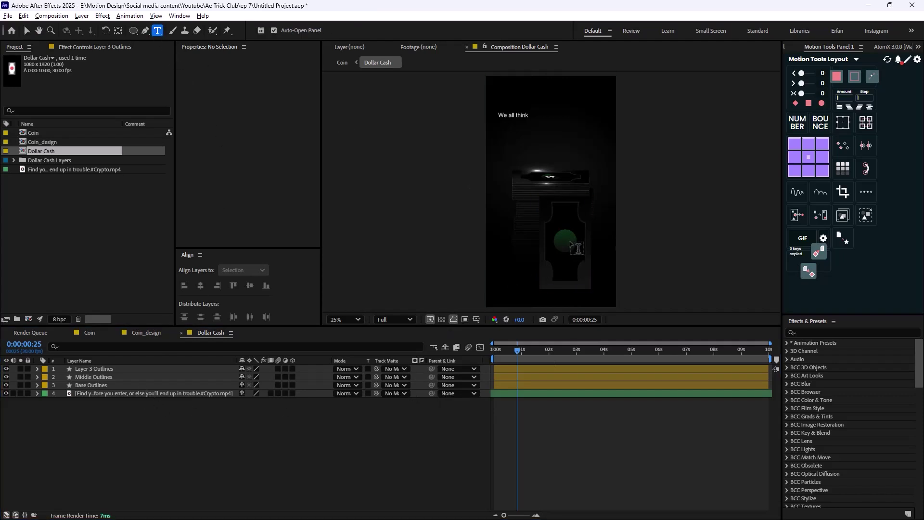
pyautogui.click(565, 241)
pyautogui.write('$')
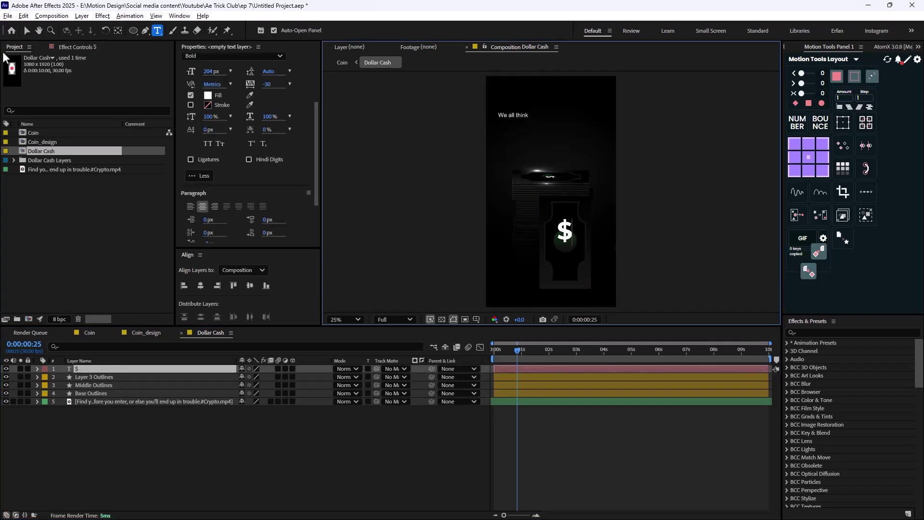
# Reduce the "$" text size to 106 px and centre the sign on the banknote's green circle
pyautogui.click(28, 31)
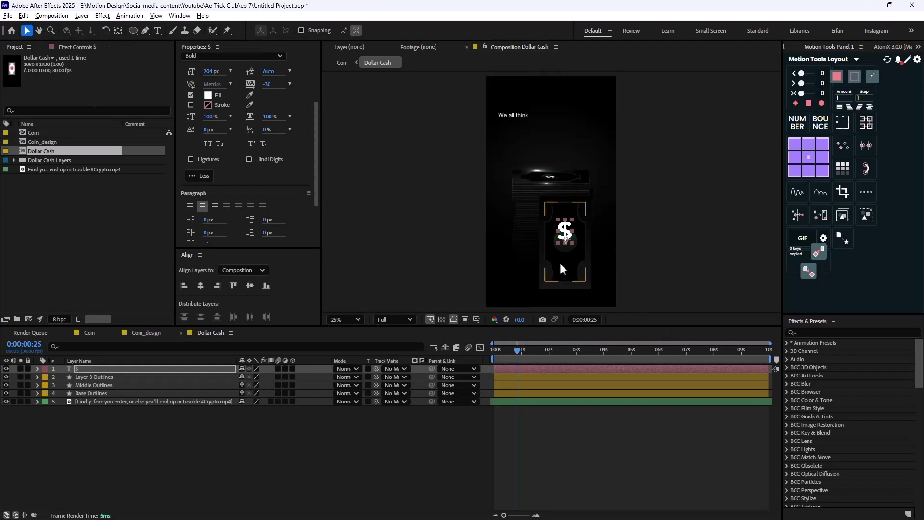
pyautogui.press('/')
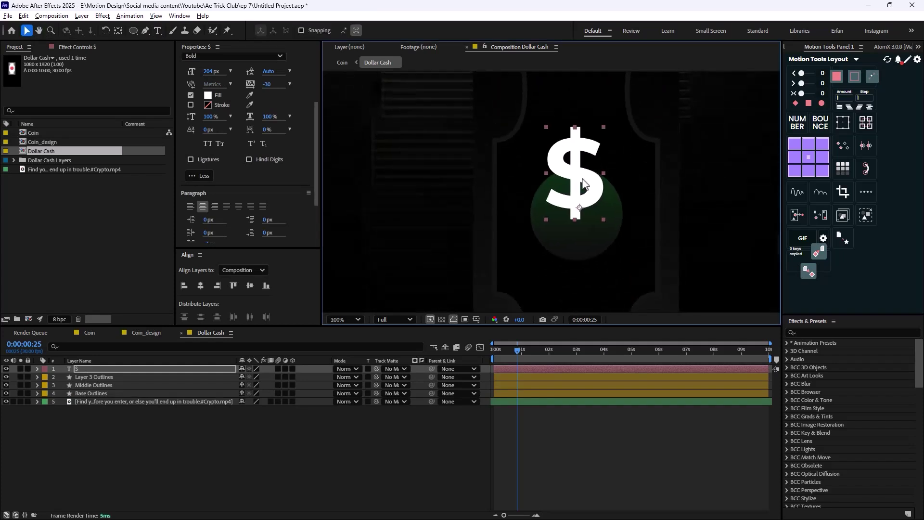
pyautogui.moveTo(585, 186); pyautogui.dragTo(585, 219)
pyautogui.press('s')
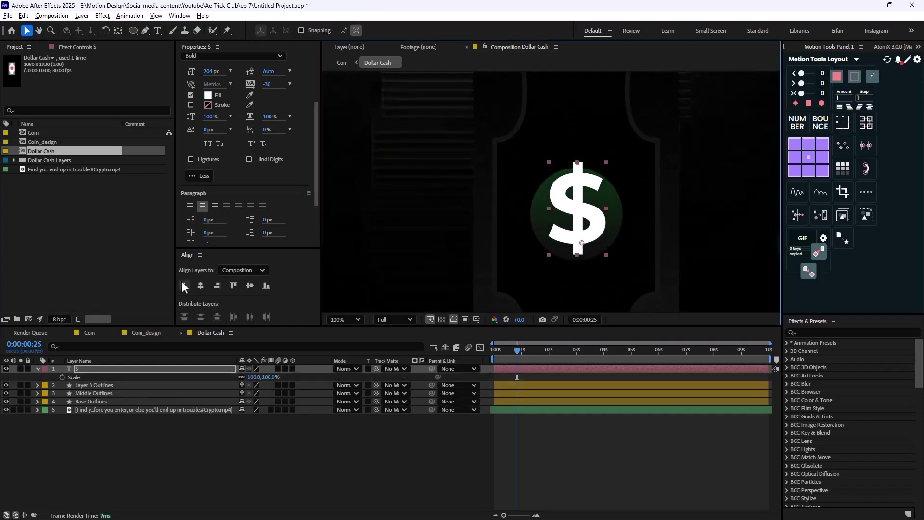
pyautogui.moveTo(208, 72); pyautogui.dragTo(177, 88)
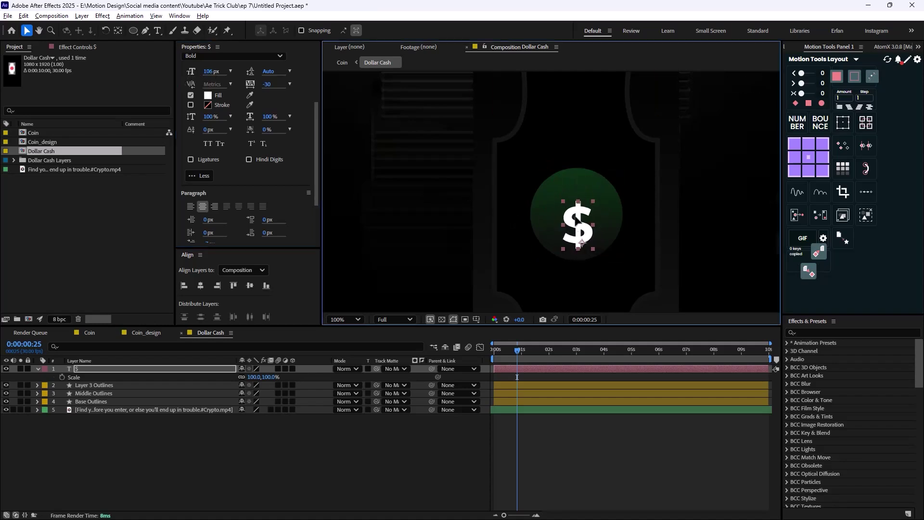
pyautogui.moveTo(576, 227); pyautogui.dragTo(576, 216)
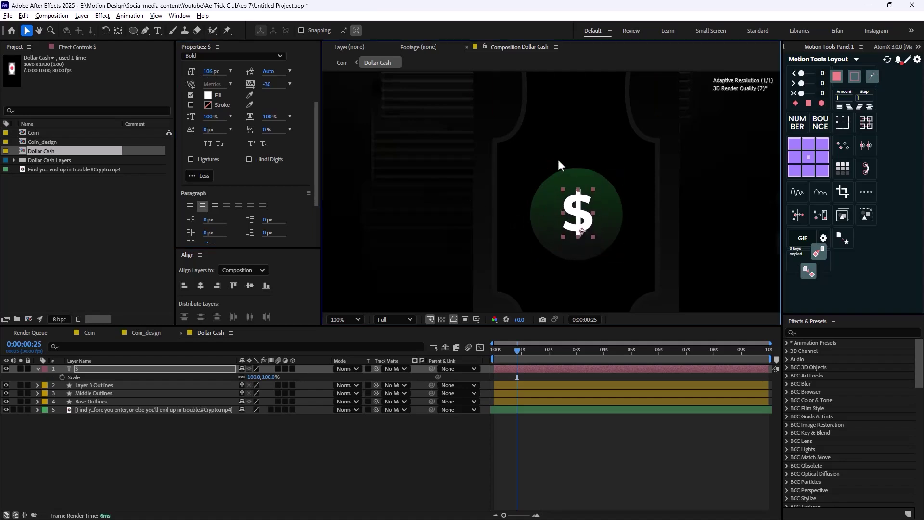
# Parent the "$" layer to Layer 3 Outlines, Layer 3 Outlines to Middle Outlines, and Middle Outlines to Base Outlines
pyautogui.scroll(-4, 558, 157)
pyautogui.click(71, 362)
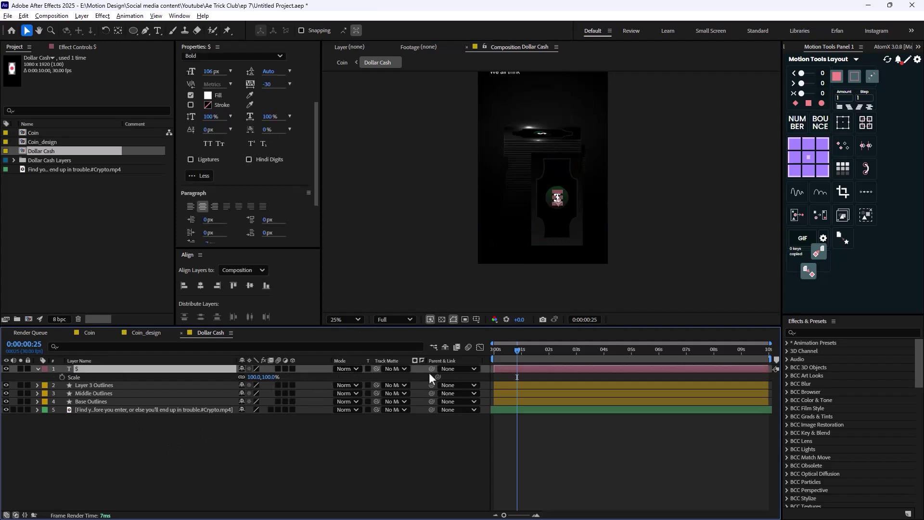
pyautogui.moveTo(432, 369); pyautogui.dragTo(122, 383)
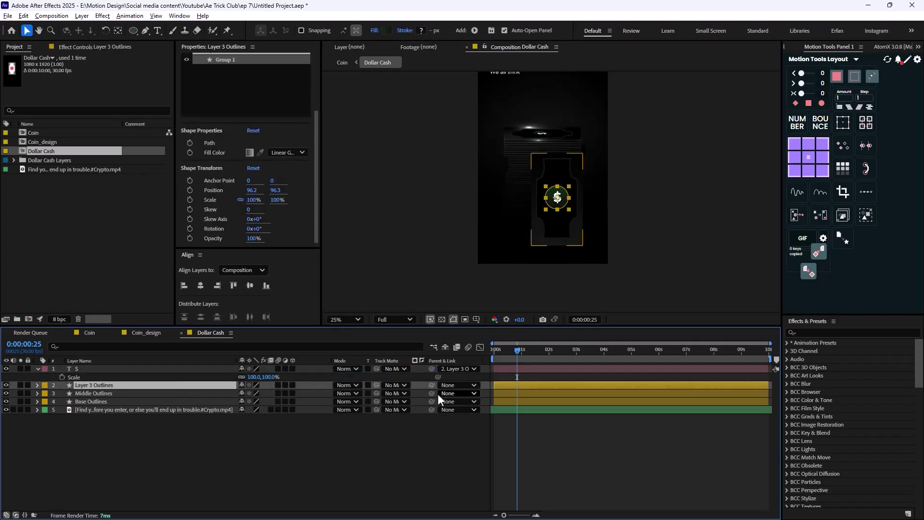
pyautogui.moveTo(432, 385); pyautogui.dragTo(103, 392)
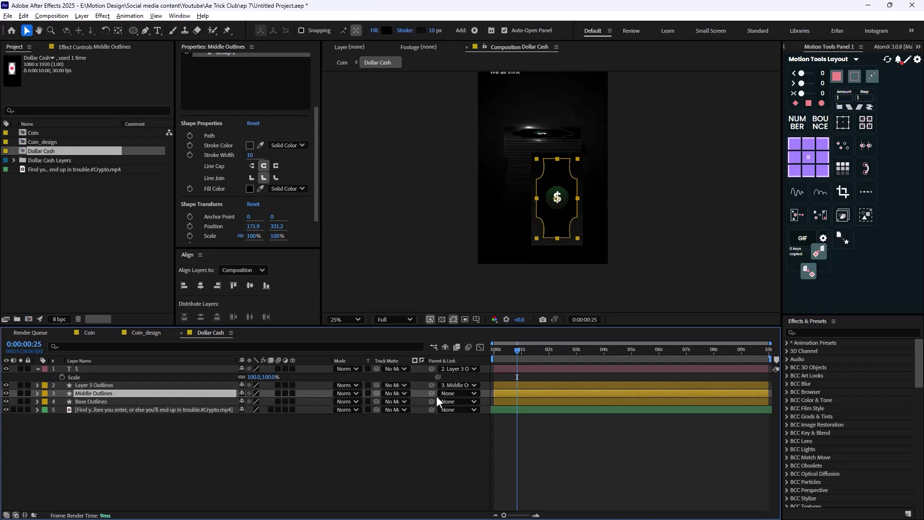
pyautogui.moveTo(432, 393); pyautogui.dragTo(108, 402)
# Rename the Layer 3 Outlines layer to "Circle"
pyautogui.click(108, 385)
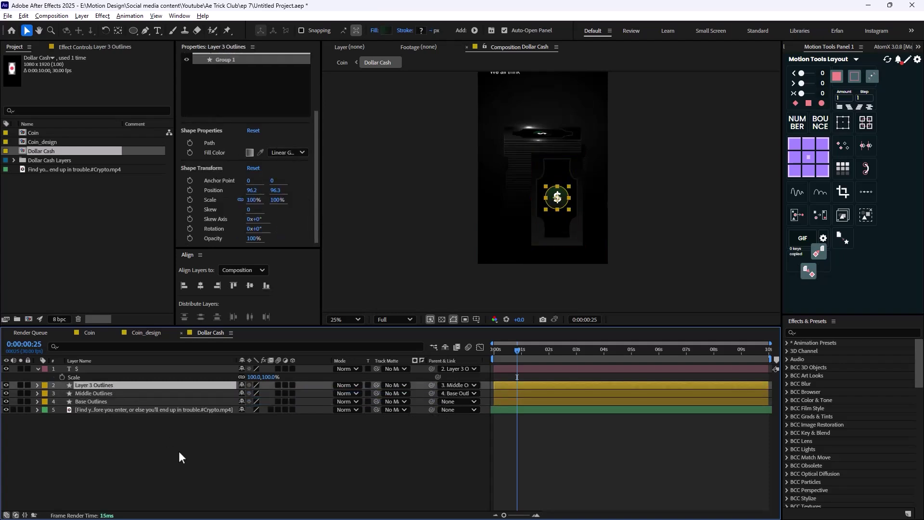
pyautogui.press('Return')
pyautogui.write('Circle')
pyautogui.press('Return')
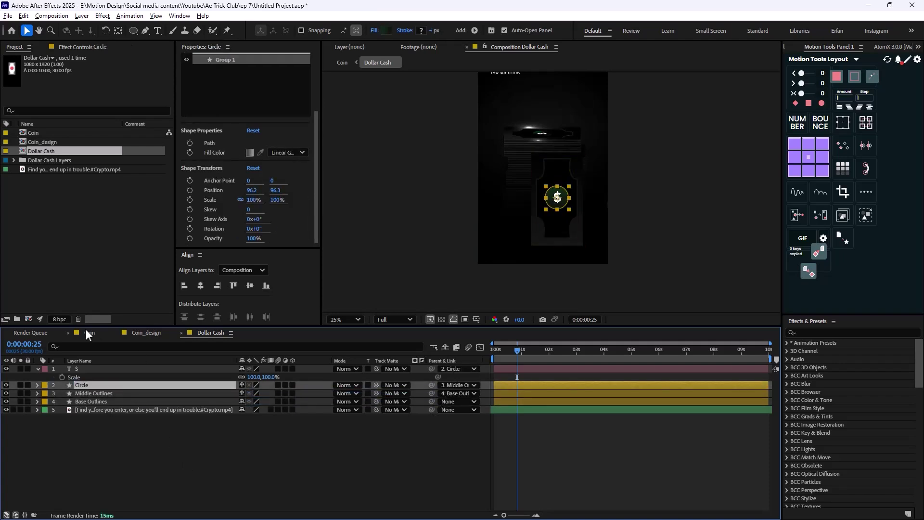
# Collapse the "$" layer and make the "$", Circle, Middle Outlines and Base Outlines layers 3D
pyautogui.click(39, 368)
pyautogui.click(212, 434)
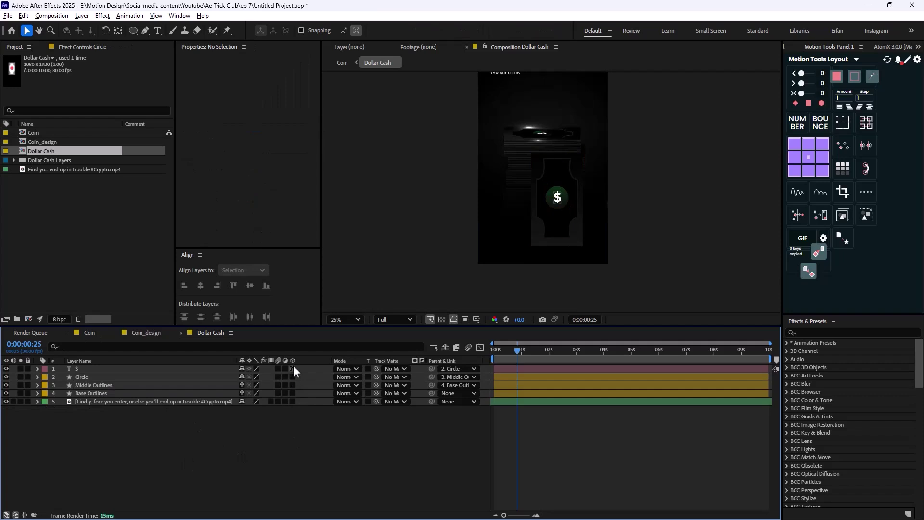
pyautogui.moveTo(292, 369); pyautogui.dragTo(293, 391)
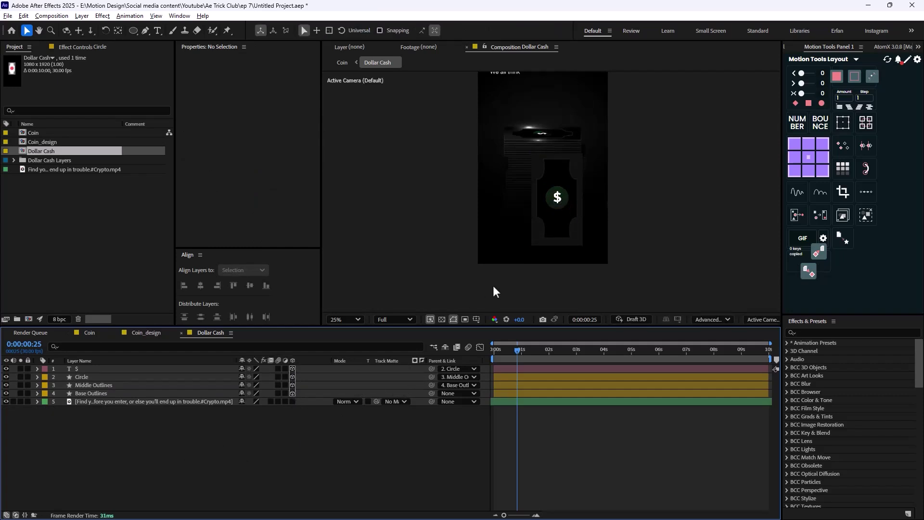
# Set the Extrusion Depth in the Base Outlines layer's Geometry Options to 15
pyautogui.click(103, 393)
pyautogui.press('r')
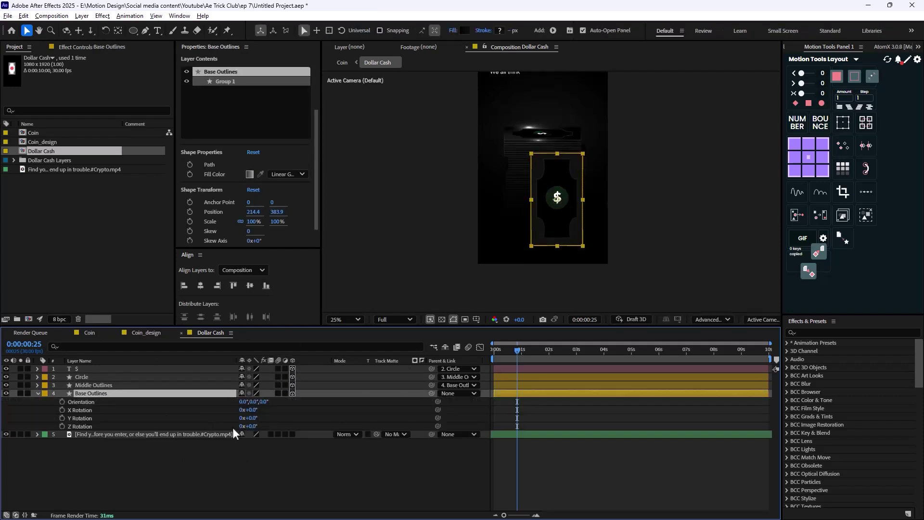
pyautogui.press('.')
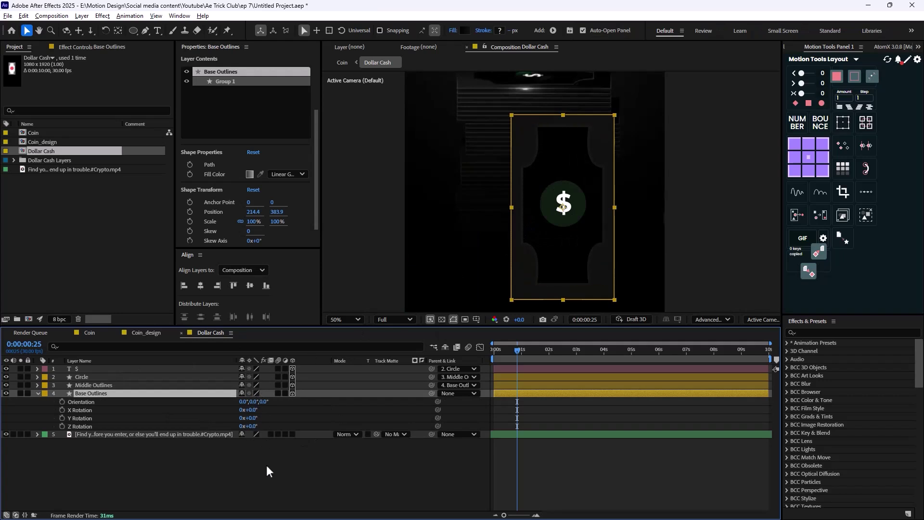
pyautogui.click(39, 393)
pyautogui.click(38, 393)
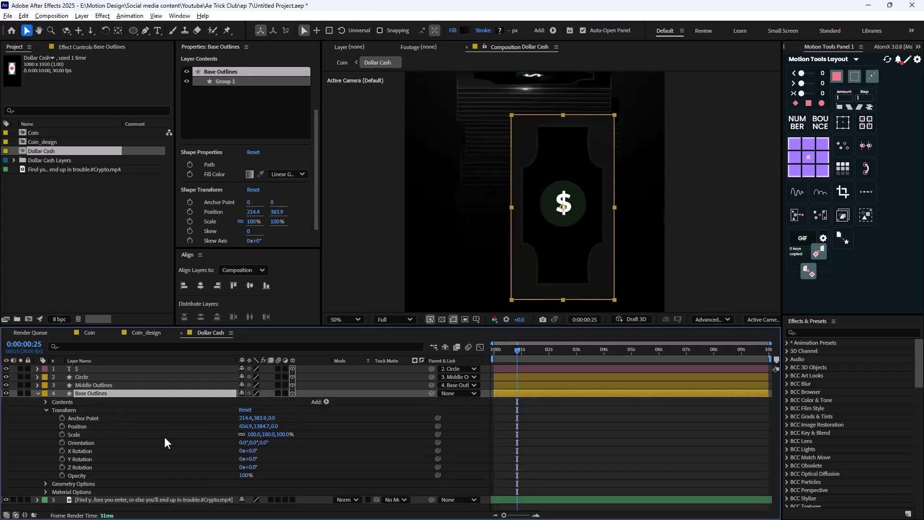
pyautogui.click(45, 484)
pyautogui.scroll(-1, 282, 460)
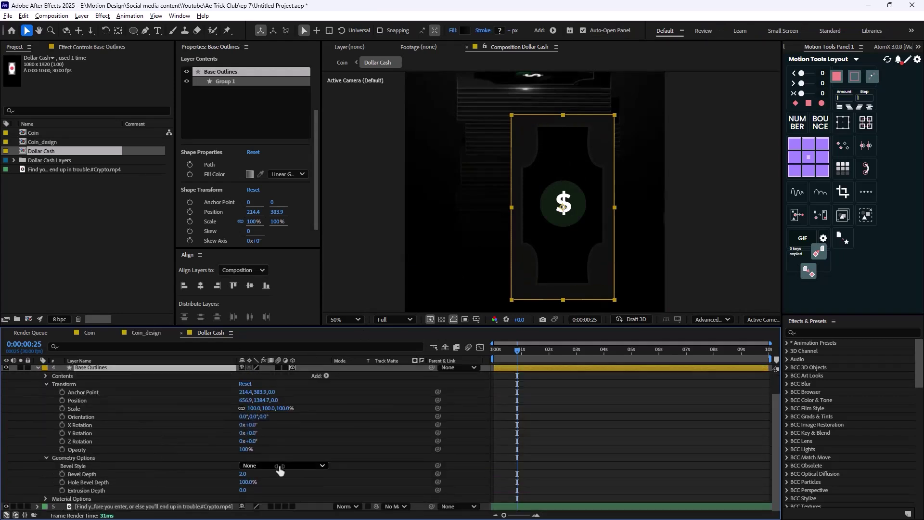
pyautogui.moveTo(246, 477); pyautogui.dragTo(251, 491)
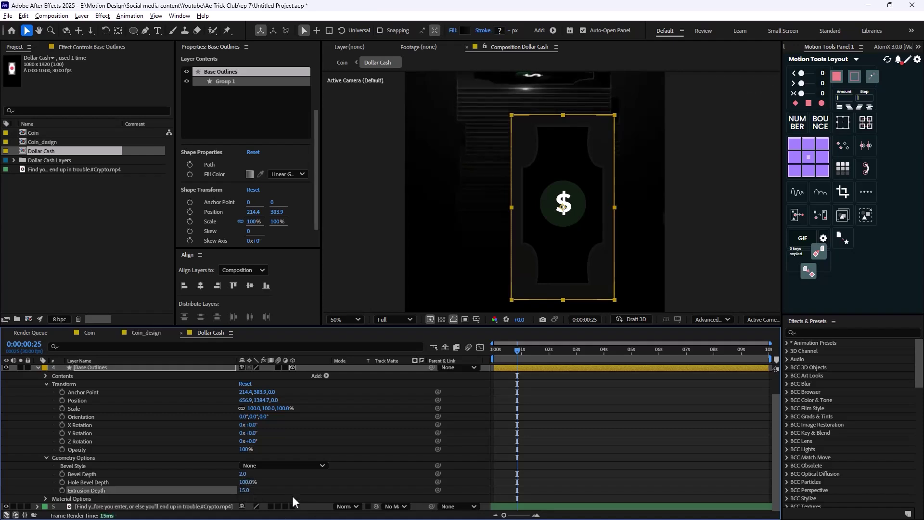
# Collapse the expanded Base Outlines properties and show only the layer's orientation and rotation values
pyautogui.press('F2')
pyautogui.scroll(3, 45, 373)
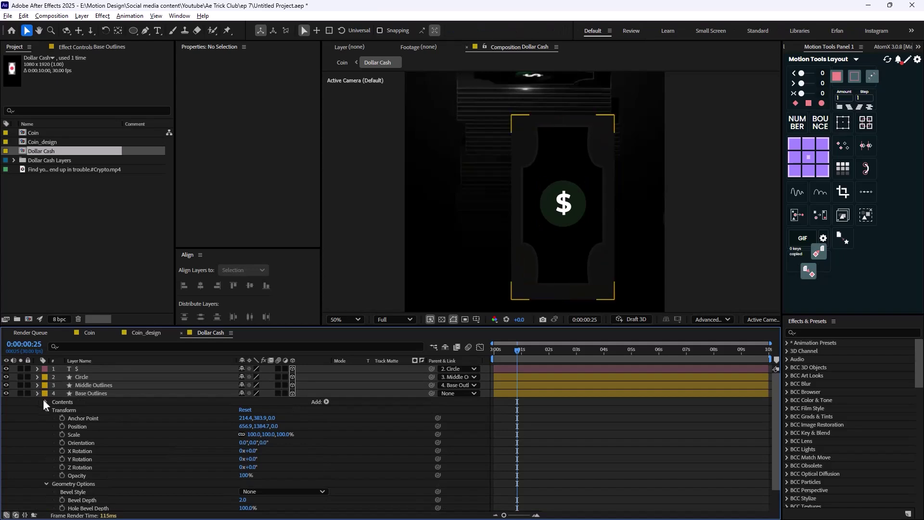
pyautogui.click(38, 393)
pyautogui.click(89, 393)
pyautogui.press('r')
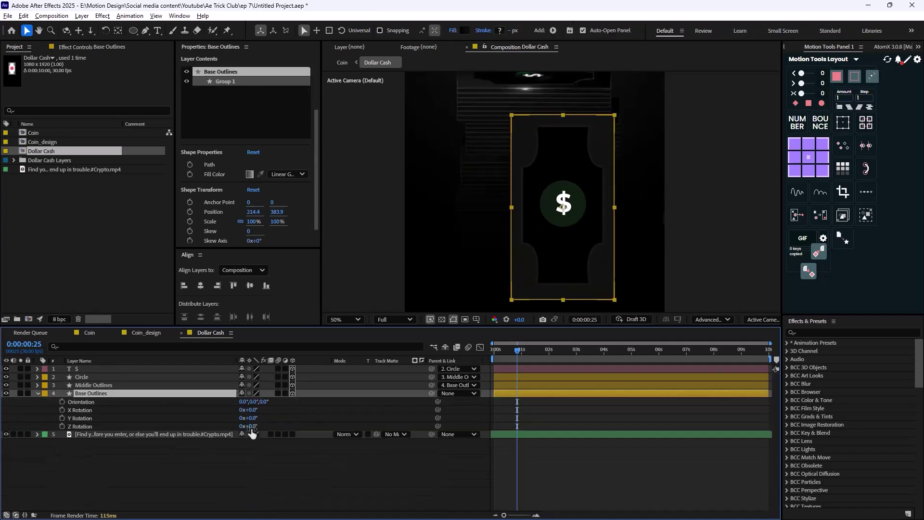
# Try a Y Rotation of -97° on the Base Outlines layer
pyautogui.moveTo(249, 419); pyautogui.dragTo(193, 419)
pyautogui.scroll(2, 558, 240)
pyautogui.moveTo(549, 235); pyautogui.dragTo(437, 247)
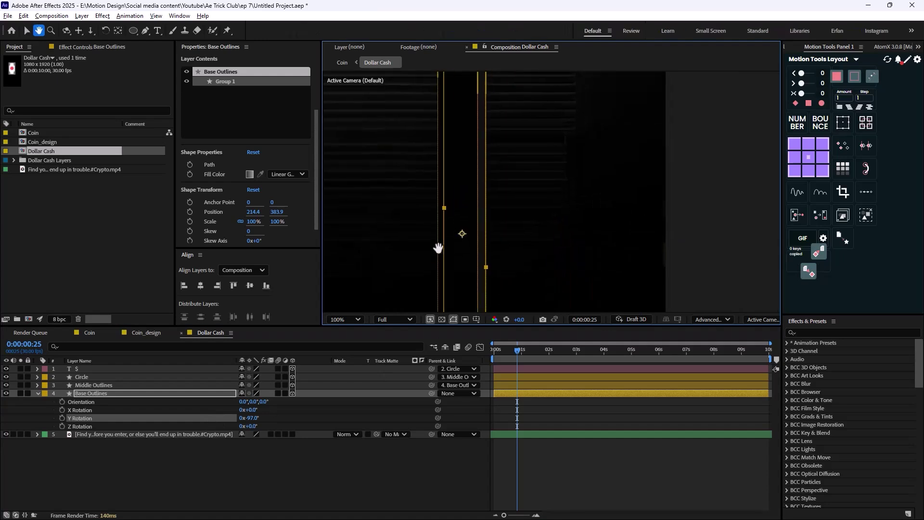
pyautogui.hotkey('ctrl', 'z')
pyautogui.scroll(-2, 478, 212)
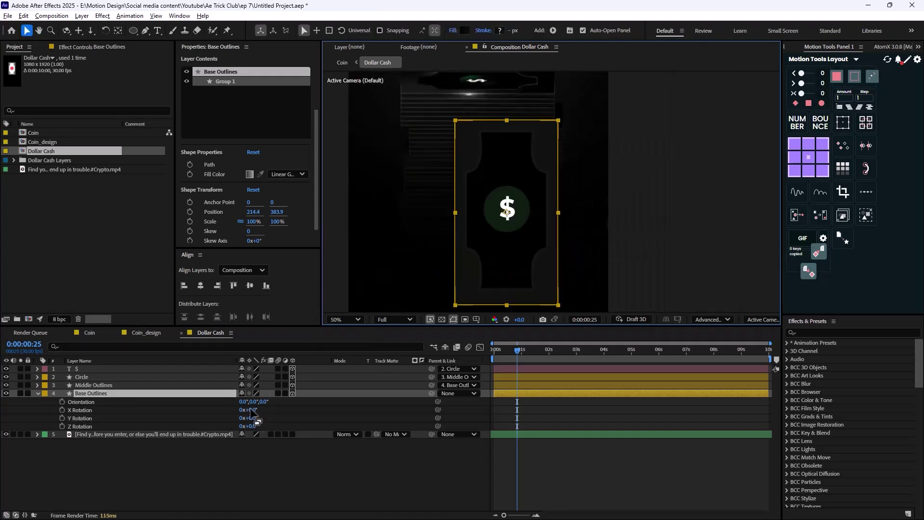
# Lay the banknote flat by setting the Base Outlines layer's X Rotation to -98° and Z Rotation to -89°
pyautogui.moveTo(253, 427); pyautogui.dragTo(212, 416)
pyautogui.click(262, 448)
pyautogui.scroll(2, 535, 266)
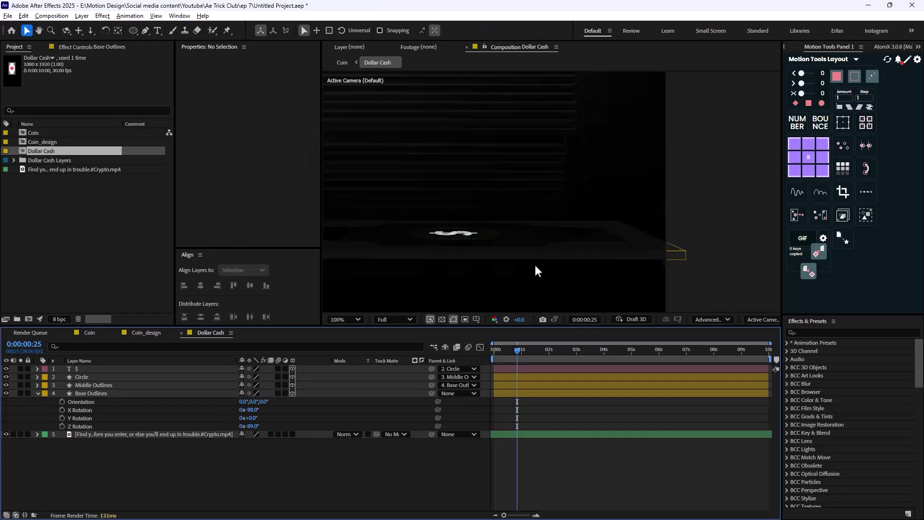
pyautogui.scroll(-2, 481, 244)
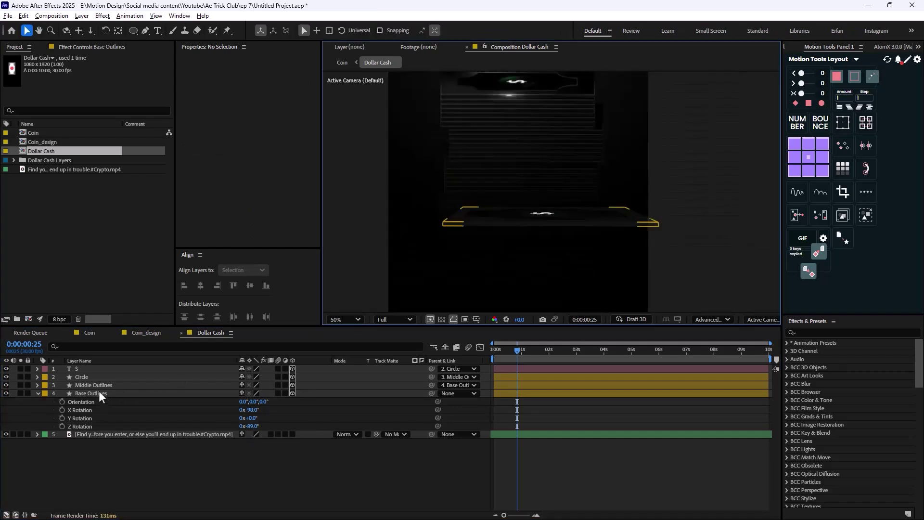
# Set the Z position of the Middle Outlines layer to -1 to raise it off the base
pyautogui.click(101, 386)
pyautogui.press('p')
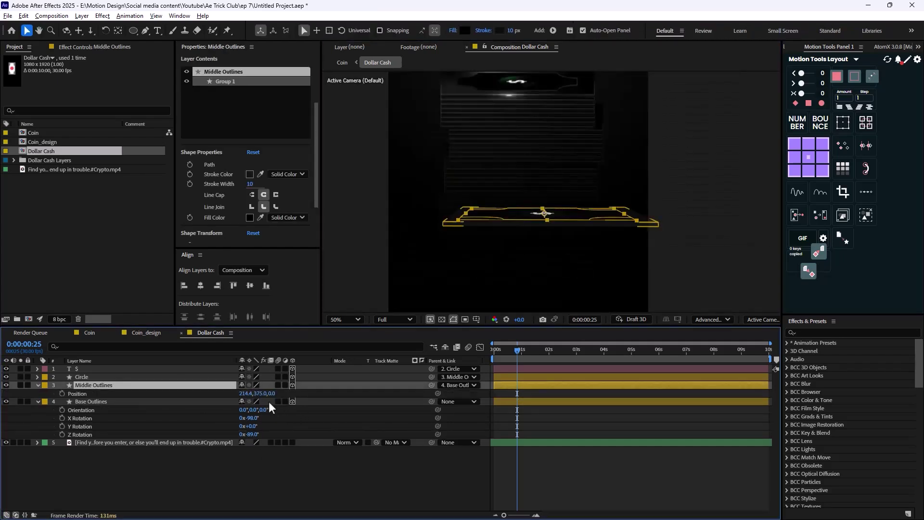
pyautogui.click(274, 394)
pyautogui.write('2')
pyautogui.press('Return')
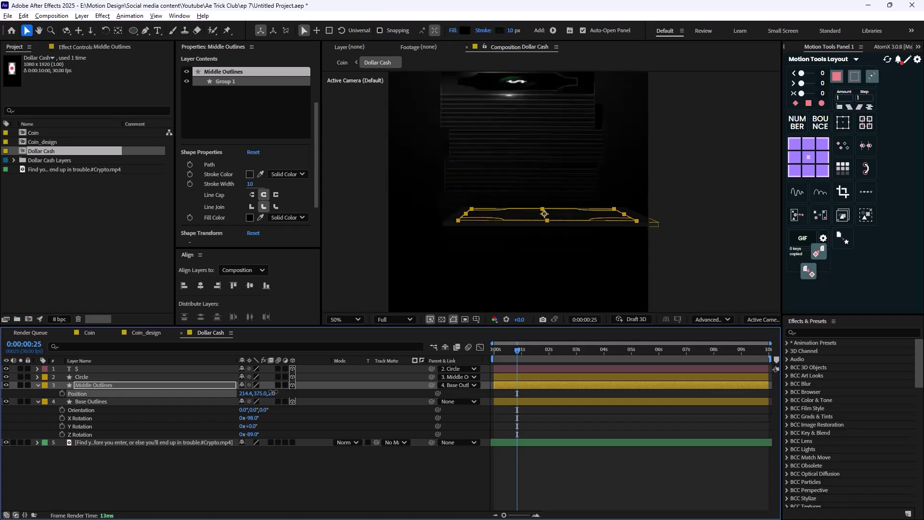
pyautogui.click(273, 393)
pyautogui.write('-3')
pyautogui.press('Return')
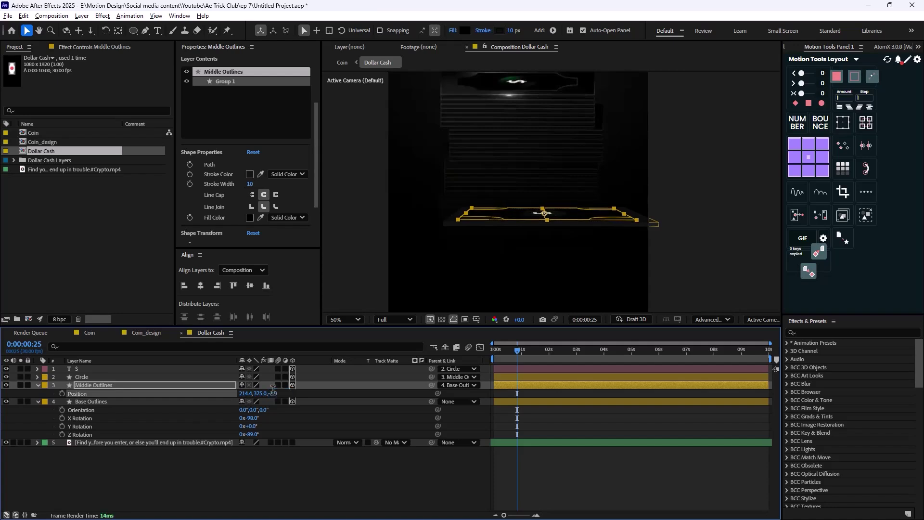
# Set the Z position of the Circle layer to -1
pyautogui.click(118, 375)
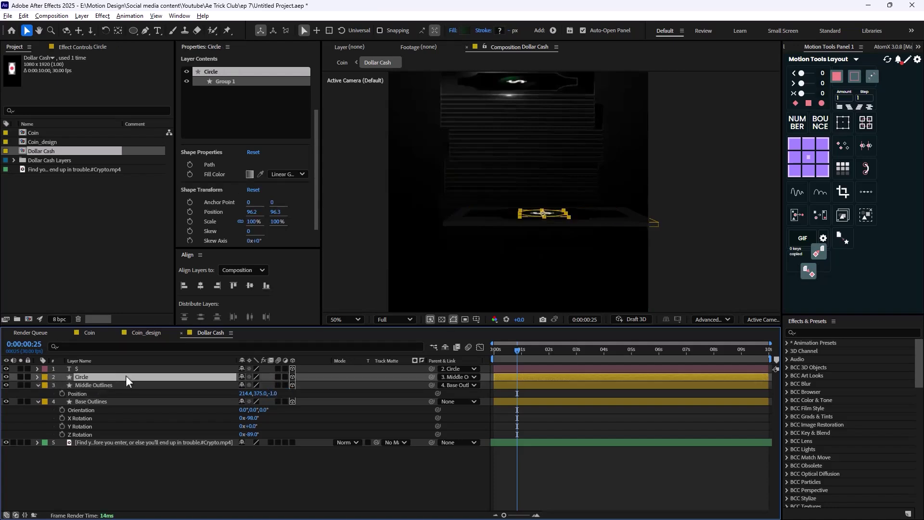
pyautogui.press('p')
pyautogui.click(269, 385)
pyautogui.write('-1')
pyautogui.press('Return')
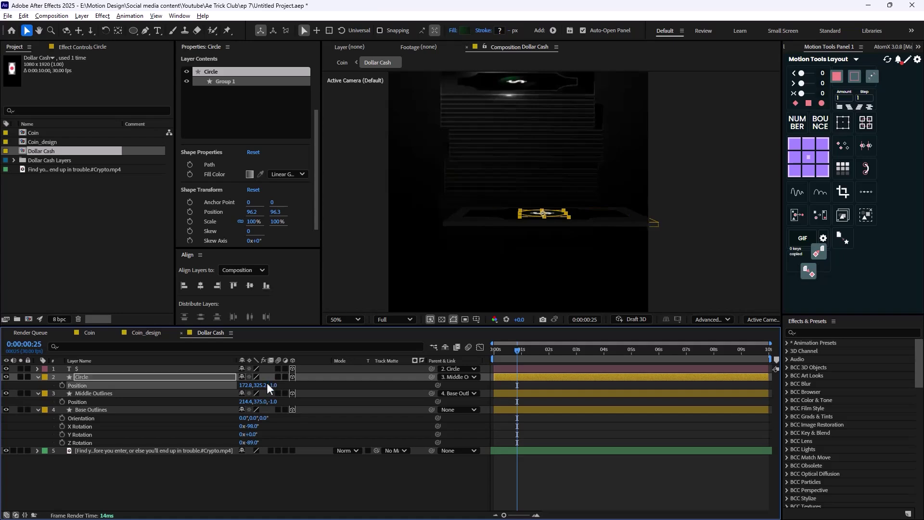
# Set the Z position of the "$" text layer to -2 and deselect it
pyautogui.scroll(2, 507, 227)
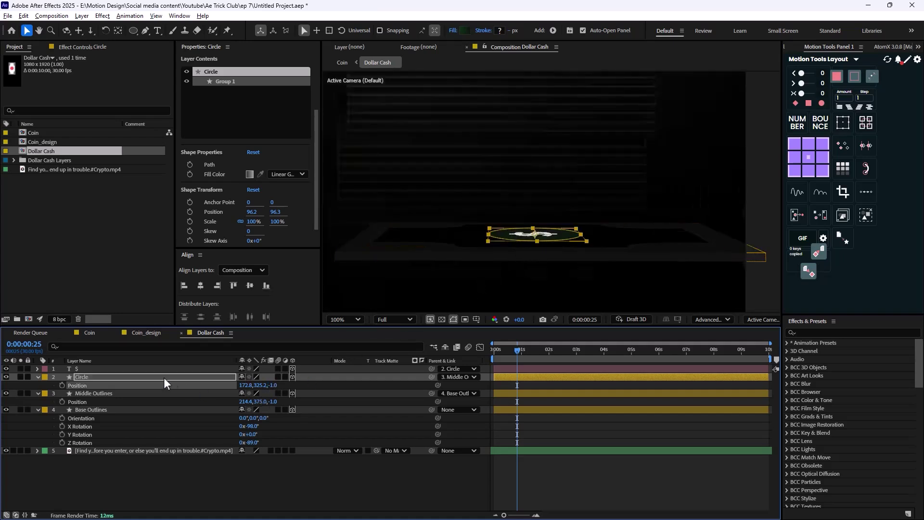
pyautogui.click(145, 369)
pyautogui.press('p')
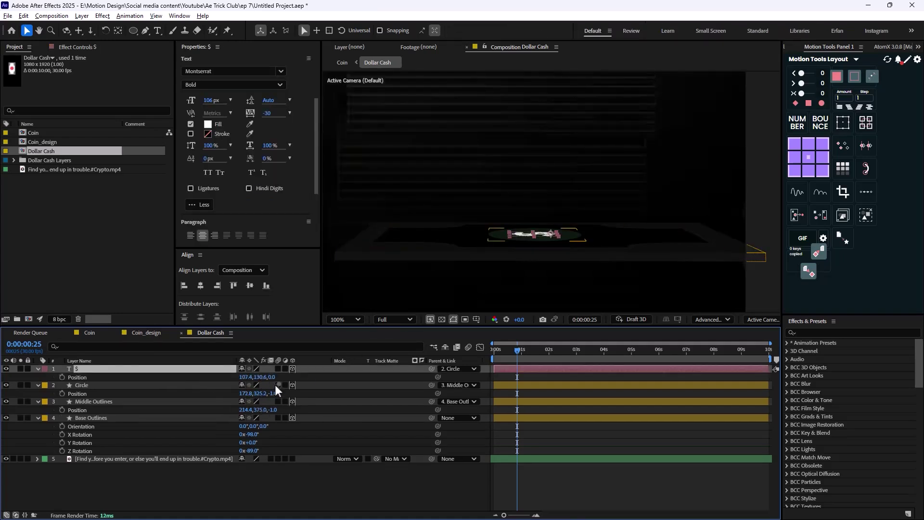
pyautogui.click(271, 377)
pyautogui.write('-2')
pyautogui.press('Return')
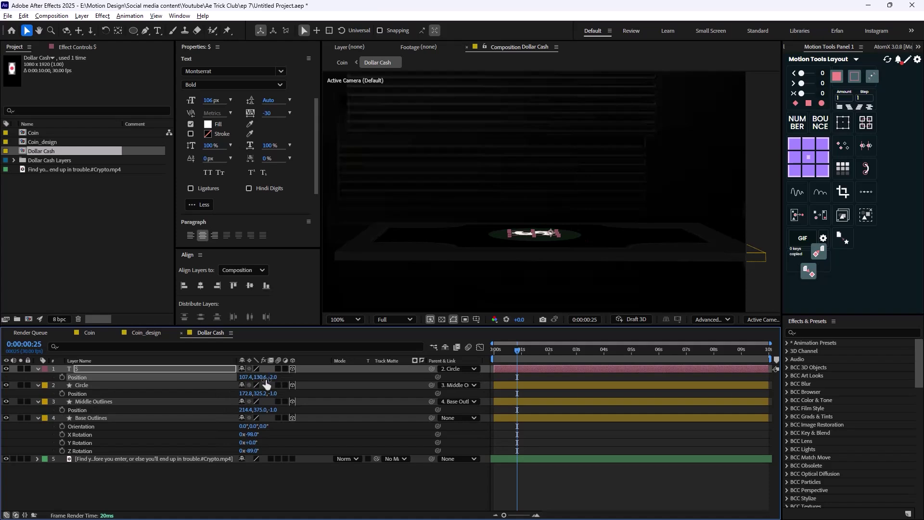
pyautogui.click(424, 450)
pyautogui.scroll(-2, 527, 276)
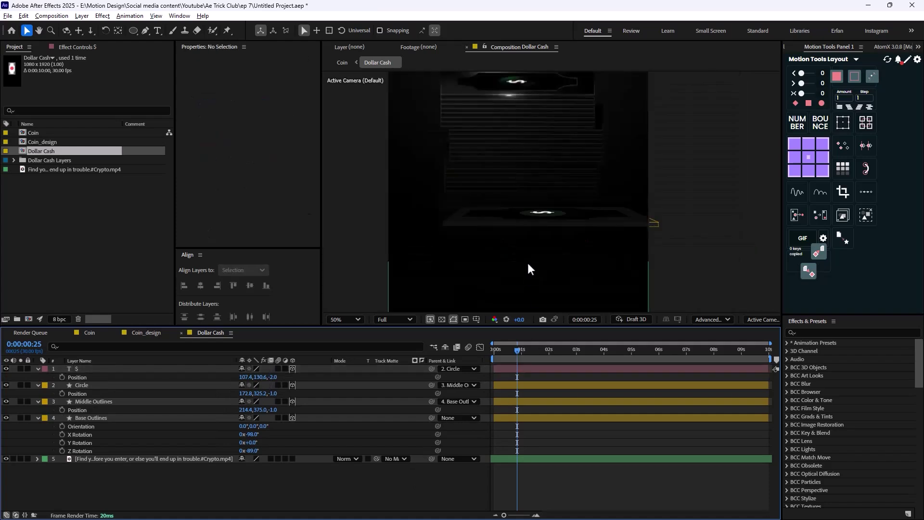
pyautogui.scroll(-2, 529, 260)
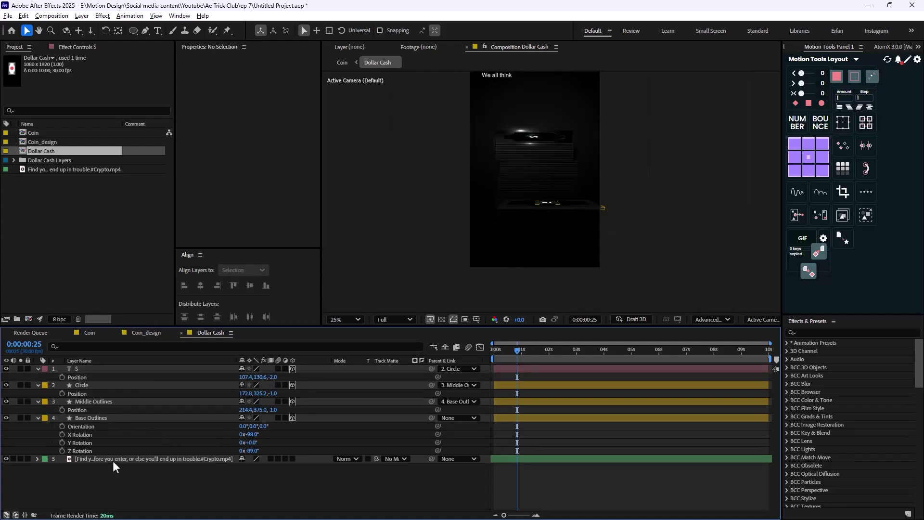
pyautogui.click(101, 418)
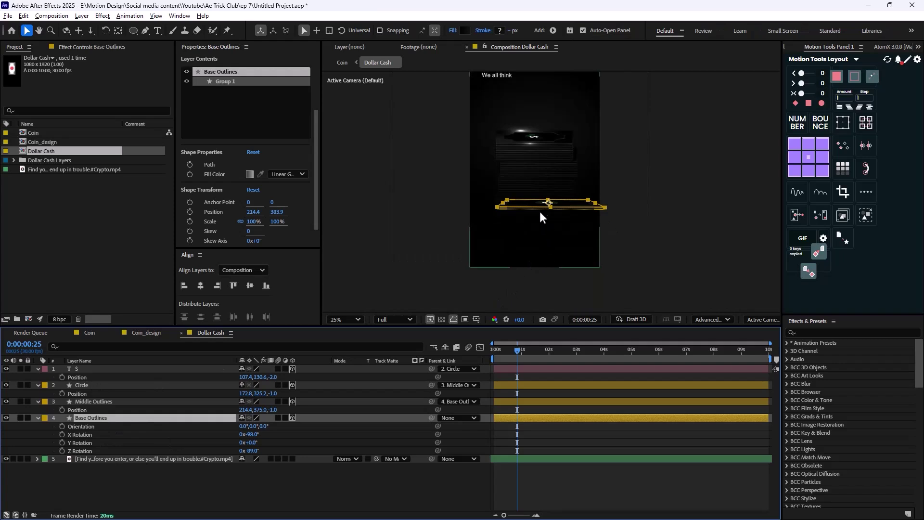
pyautogui.click(132, 426)
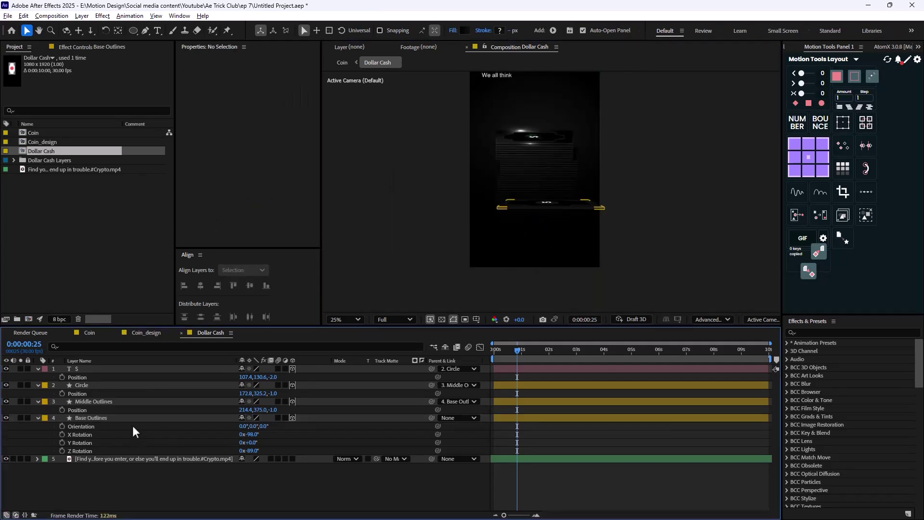
# Shift the Base Outlines layer horizontally to an X position of about 546.9 so it lines up with the reference banknote
pyautogui.click(236, 418)
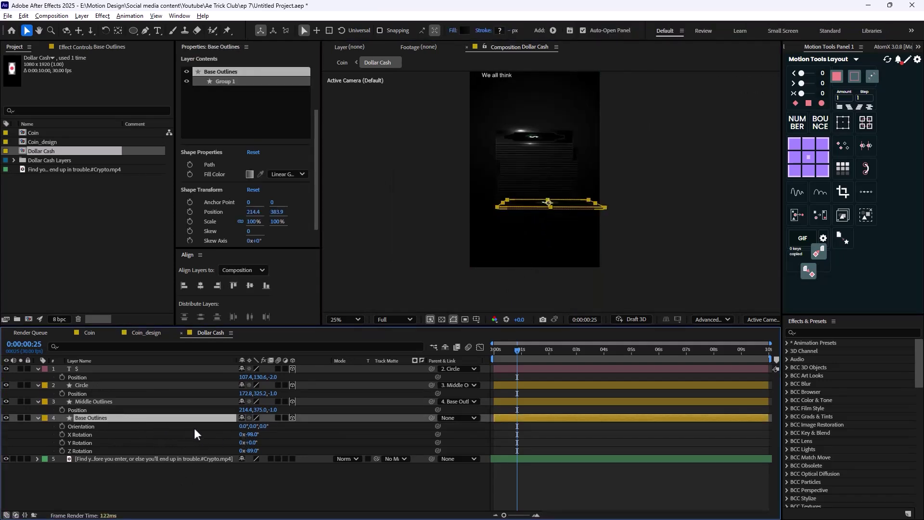
pyautogui.press('p')
pyautogui.moveTo(248, 426); pyautogui.dragTo(243, 432)
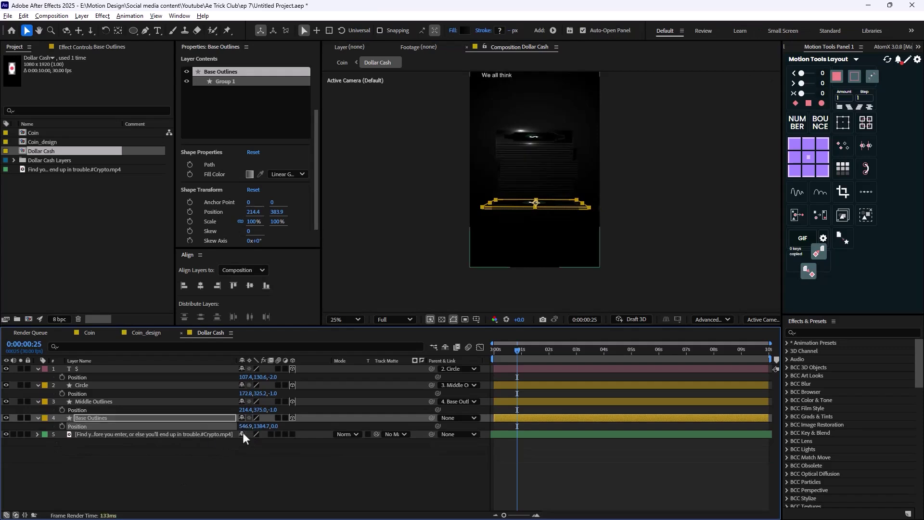
# Set both the X Rotation and Z Rotation of the Base Outlines layer to -90°
pyautogui.press('r')
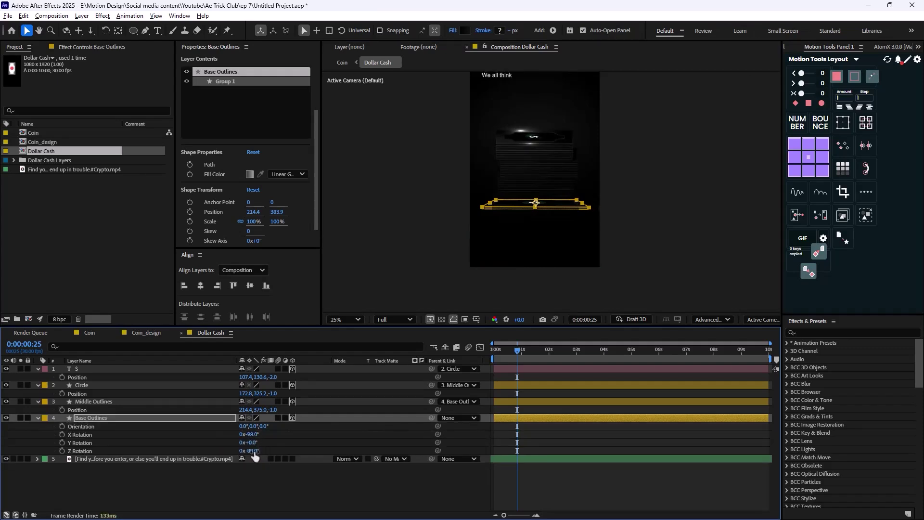
pyautogui.click(250, 434)
pyautogui.write('-90')
pyautogui.press('Return')
pyautogui.click(255, 452)
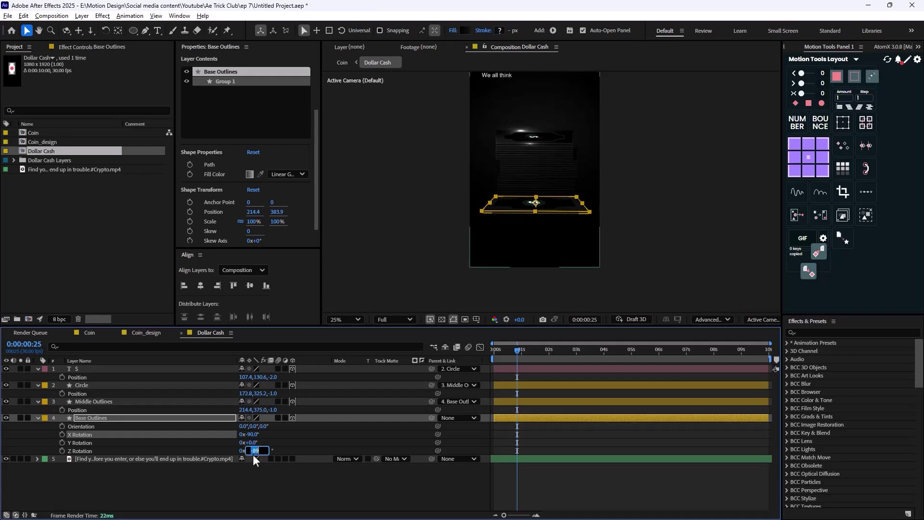
pyautogui.write('-90')
pyautogui.press('Return')
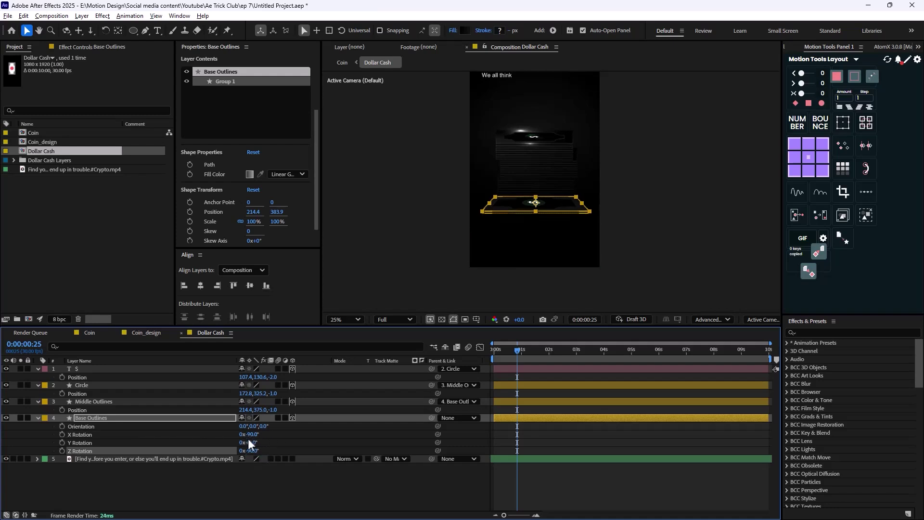
pyautogui.moveTo(254, 434); pyautogui.dragTo(246, 435)
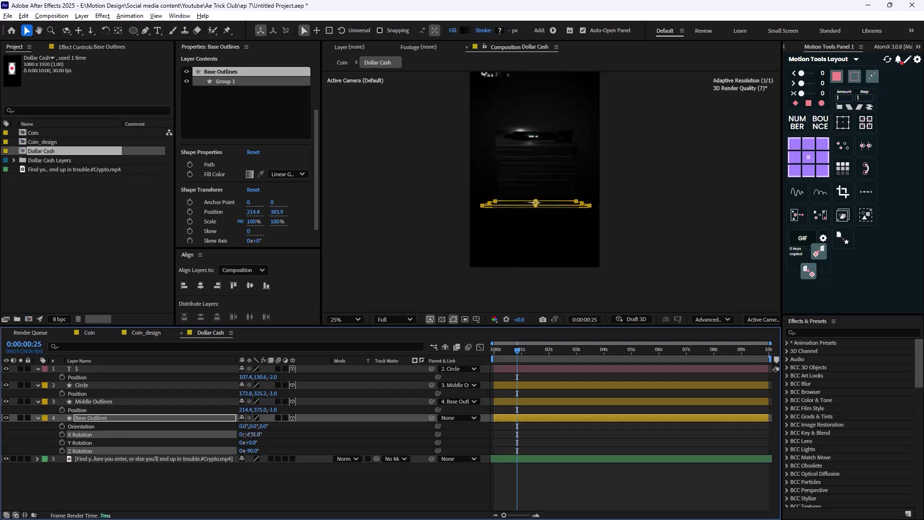
pyautogui.hotkey('ctrl', 'z')
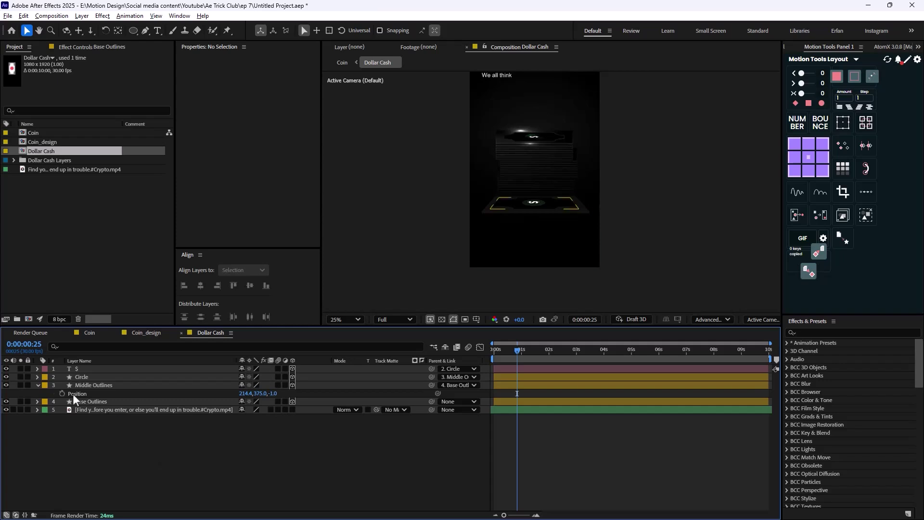
# Isolate the banknote in the Coin composition by suppressing the reference video inside Dollar Cash and hiding Shape Layer 1 and Coin_design
pyautogui.click(37, 386)
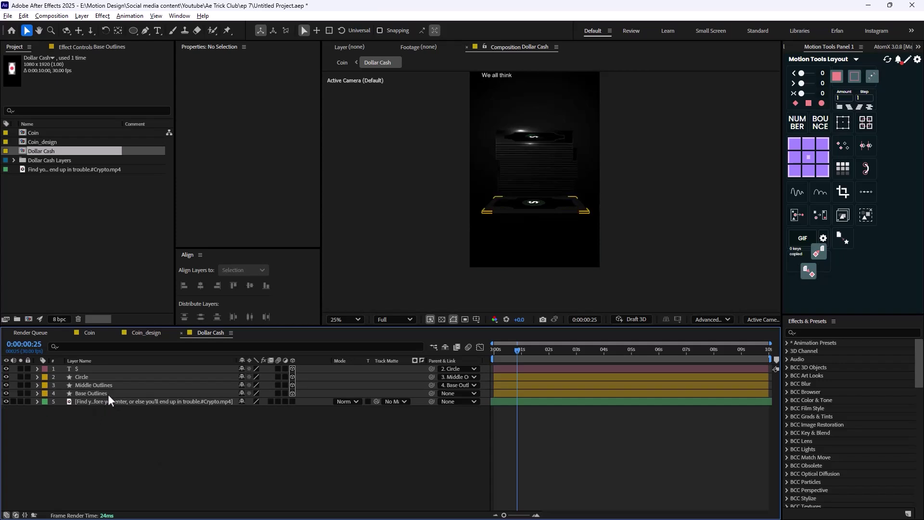
pyautogui.click(154, 332)
pyautogui.click(90, 332)
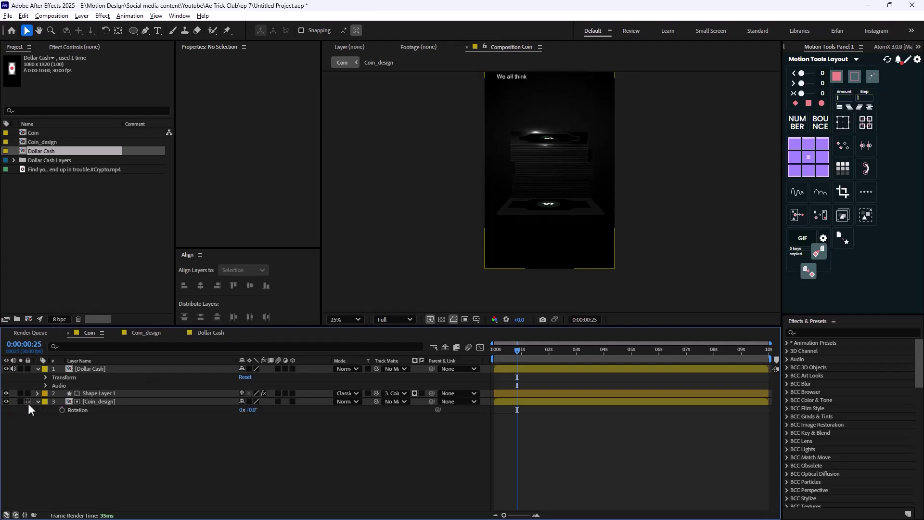
pyautogui.doubleClick(113, 368)
pyautogui.click(88, 401)
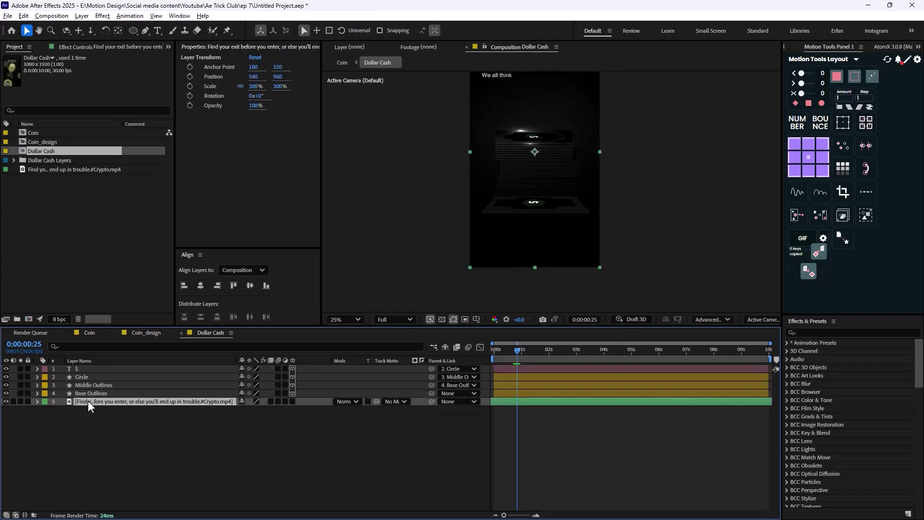
pyautogui.click(90, 333)
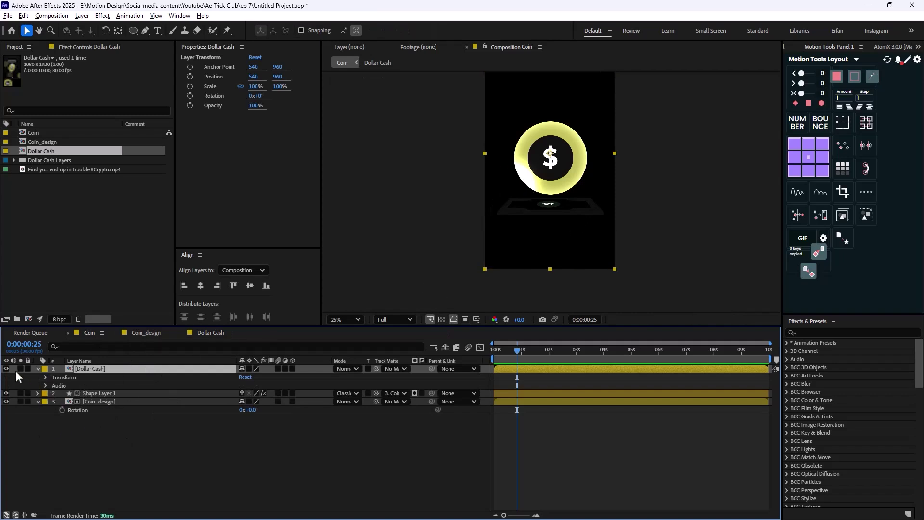
pyautogui.click(6, 393)
pyautogui.click(5, 402)
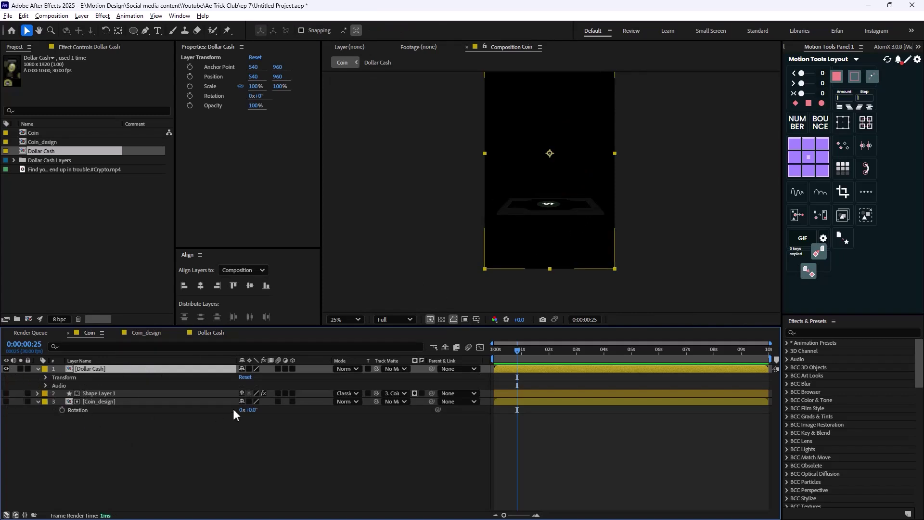
pyautogui.hotkey('ctrl', 'd')
pyautogui.moveTo(559, 198); pyautogui.dragTo(568, 195)
pyautogui.hotkey('ctrl', 'd')
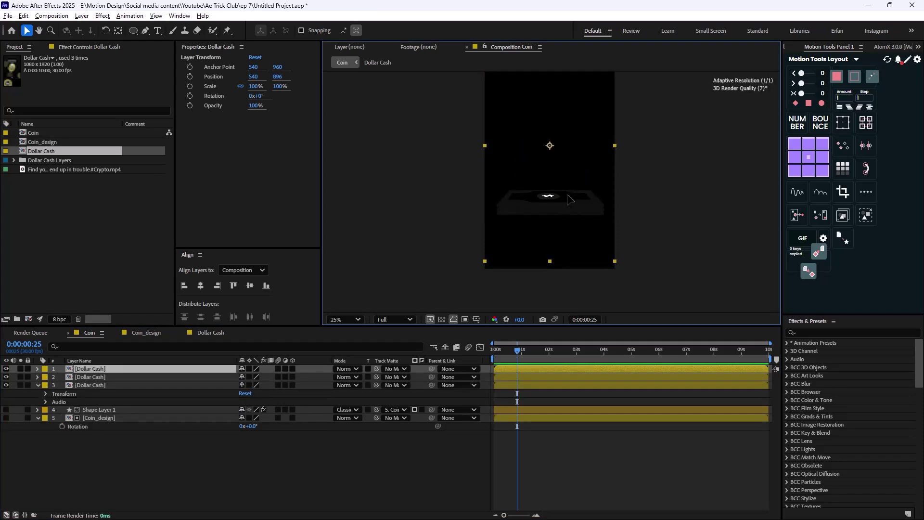
pyautogui.click(111, 371)
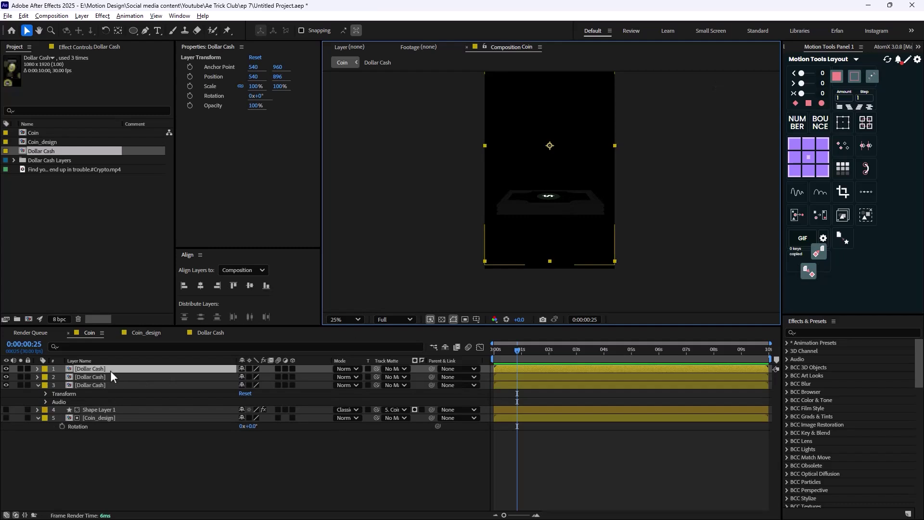
pyautogui.press('Delete')
pyautogui.click(108, 371)
pyautogui.press('Delete')
# Add an Inner Glow layer style to the Dollar Cash layer and set its Size to 32
pyautogui.press('.')
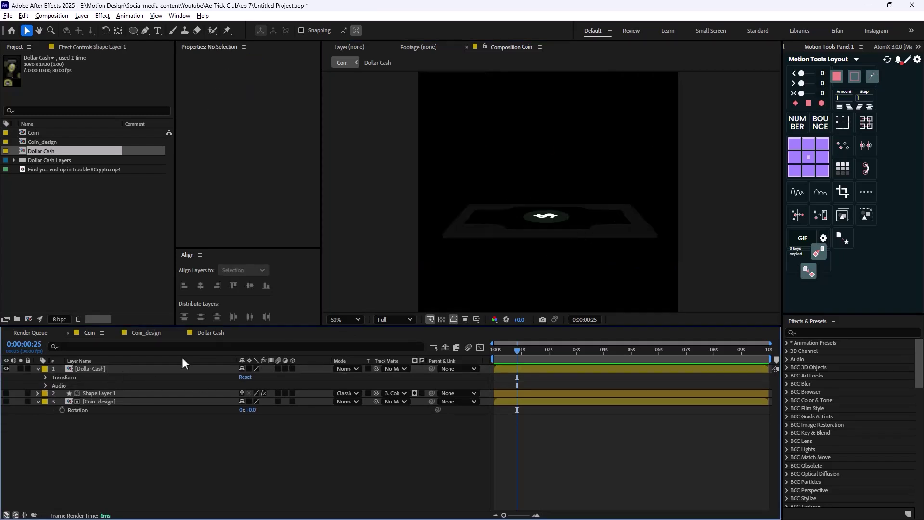
pyautogui.rightClick(103, 369)
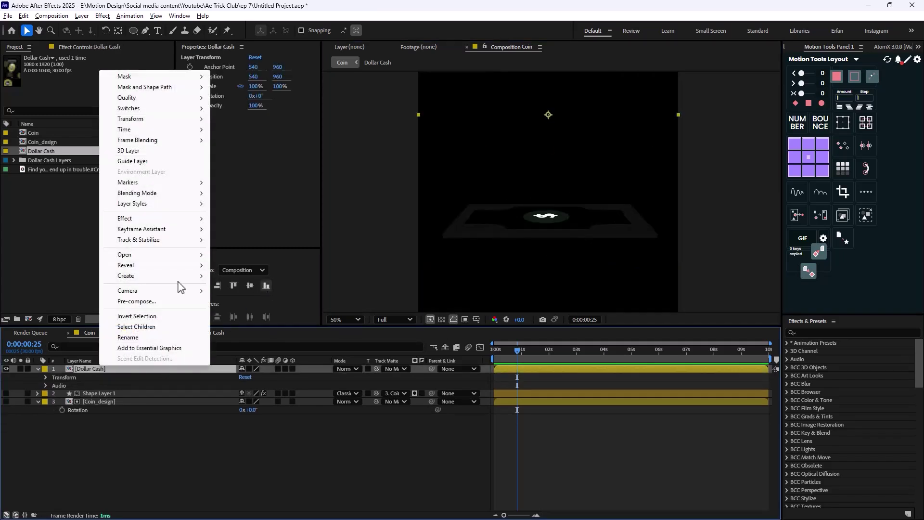
pyautogui.moveTo(186, 270)
pyautogui.moveTo(190, 205)
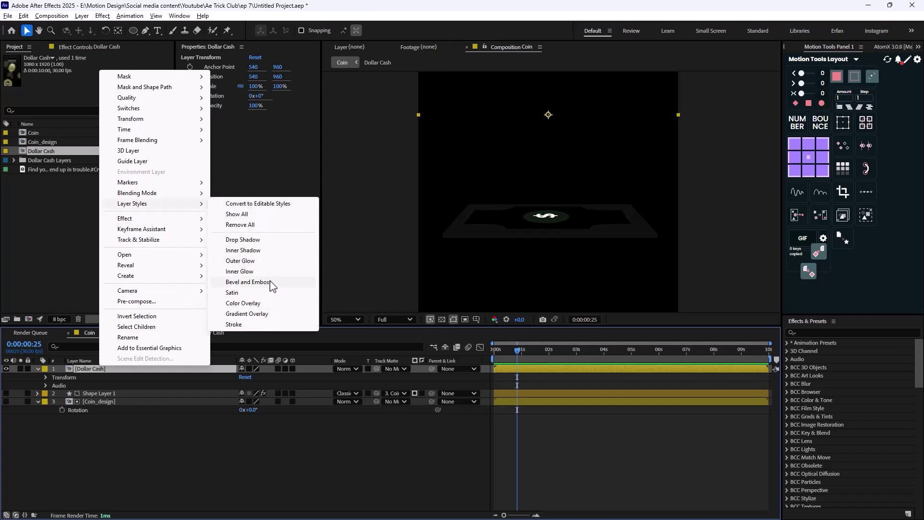
pyautogui.click(254, 273)
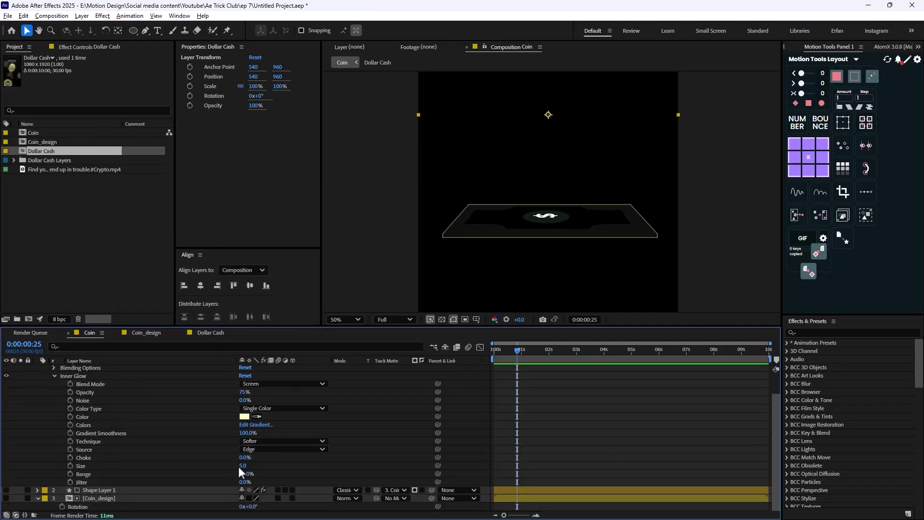
pyautogui.moveTo(242, 465); pyautogui.dragTo(257, 466)
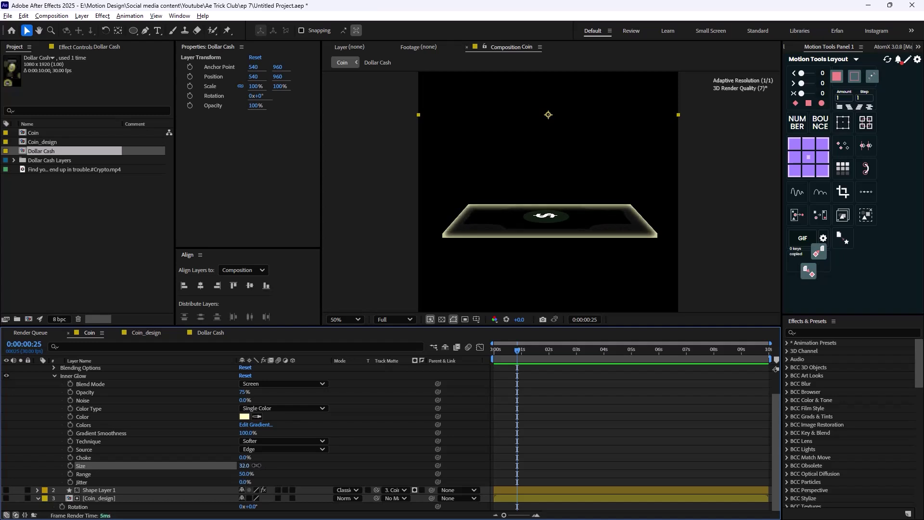
# Recolour the banknote's Inner Glow to a dark neutral grey and choose a blend mode for it
pyautogui.click(245, 417)
pyautogui.moveTo(388, 301); pyautogui.dragTo(358, 319)
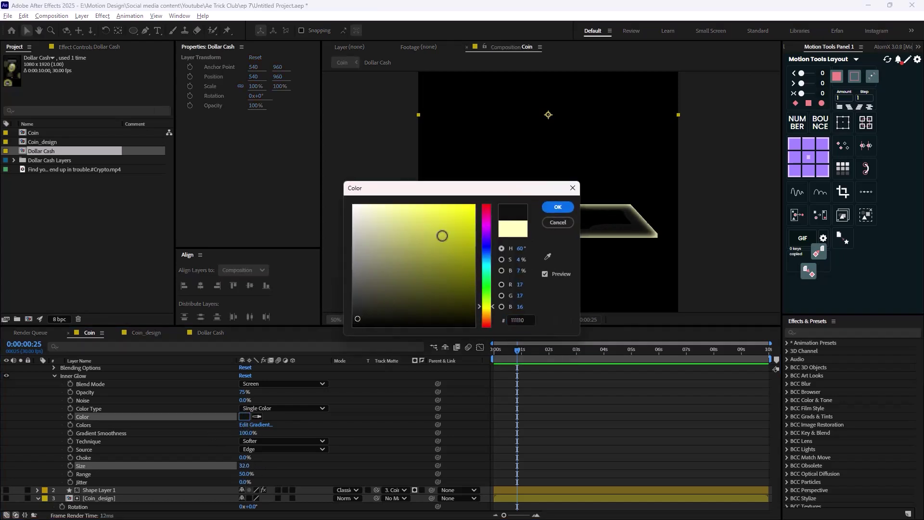
pyautogui.moveTo(471, 190); pyautogui.dragTo(585, 222)
pyautogui.moveTo(468, 350); pyautogui.dragTo(468, 330)
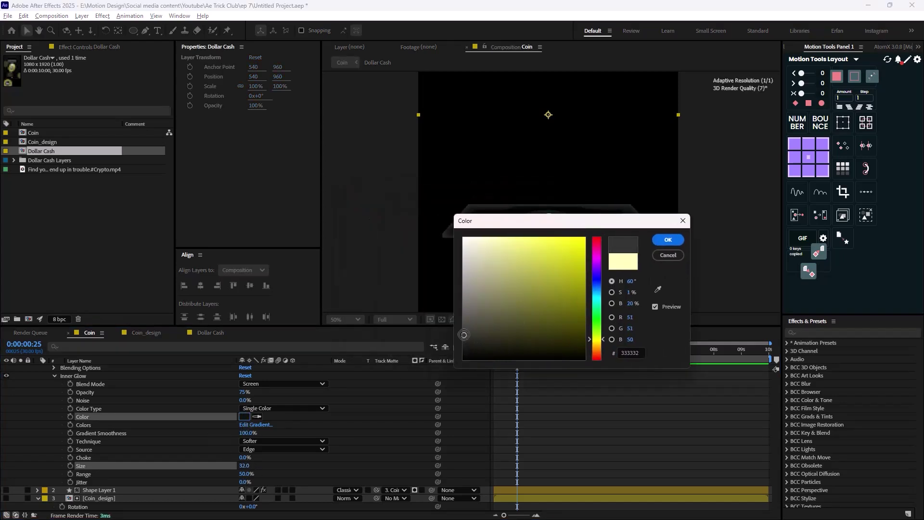
pyautogui.moveTo(596, 223); pyautogui.dragTo(636, 270)
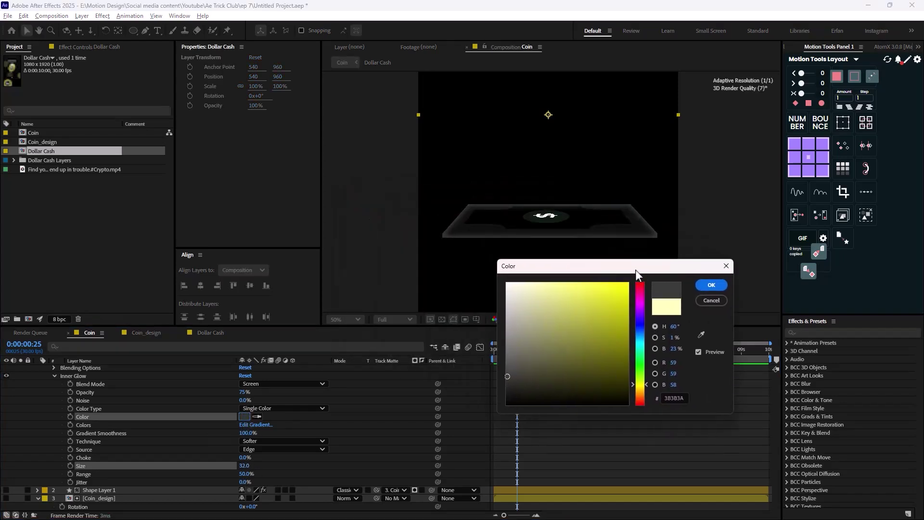
pyautogui.click(510, 384)
pyautogui.click(711, 285)
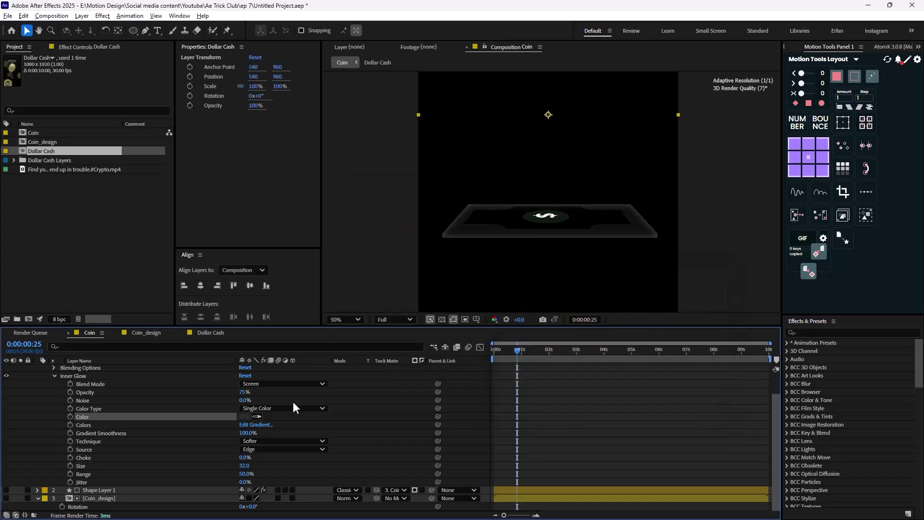
pyautogui.scroll(2, 337, 385)
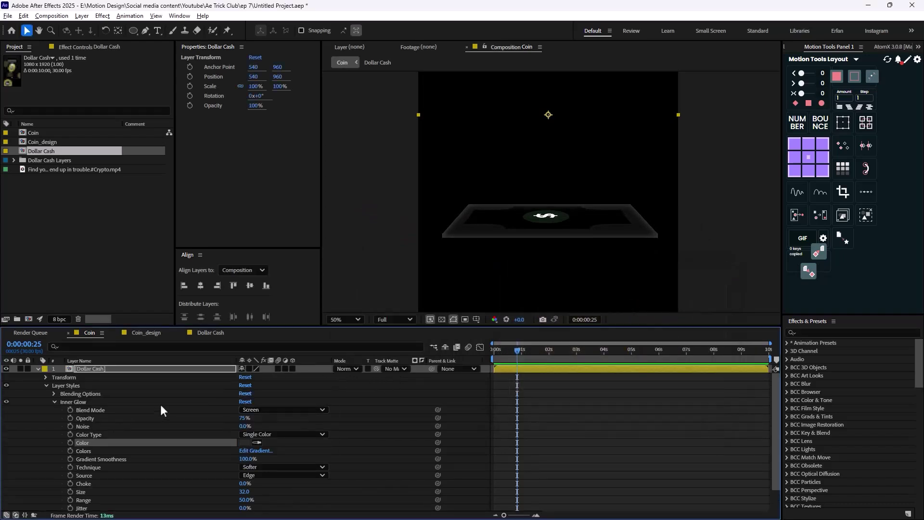
pyautogui.click(264, 410)
pyautogui.click(279, 99)
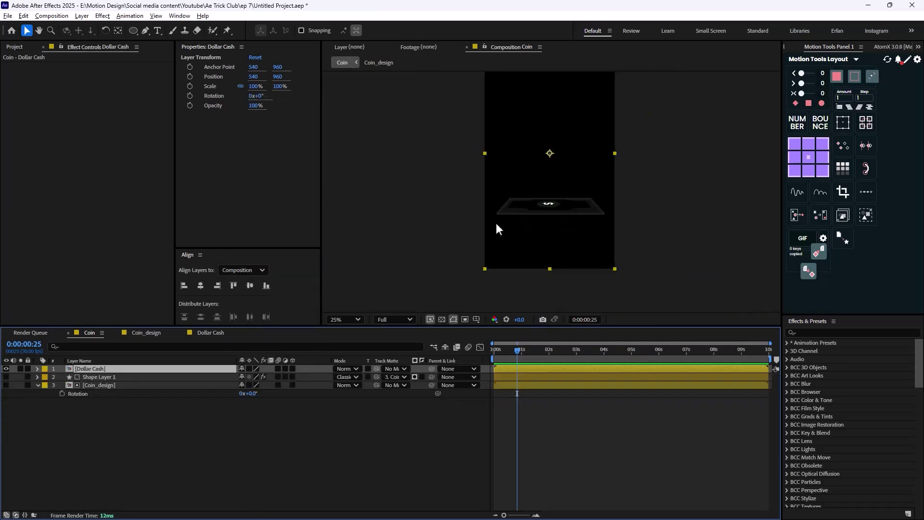
# Draw a green circle about 102 px wide over the banknote's front-left corner and set its layer blend mode to Classic Color Dodge
pyautogui.press('.')
pyautogui.press('.')
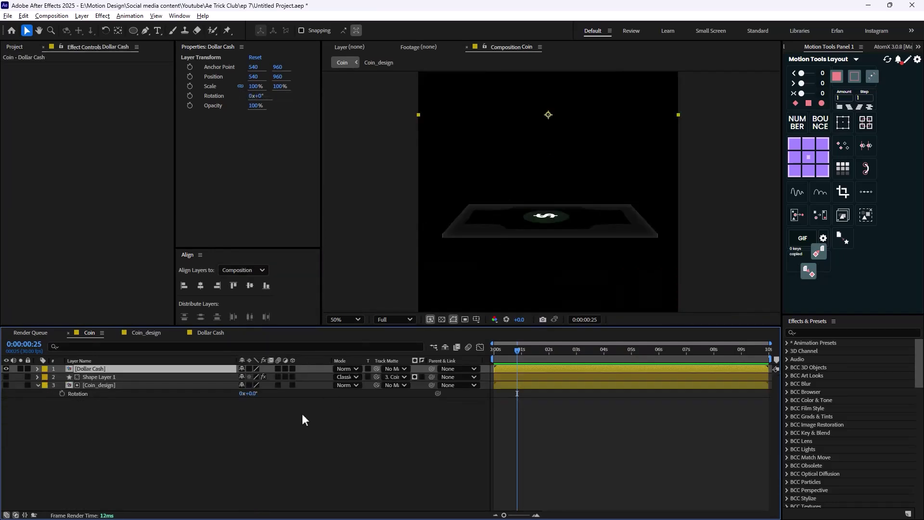
pyautogui.click(302, 414)
pyautogui.click(135, 31)
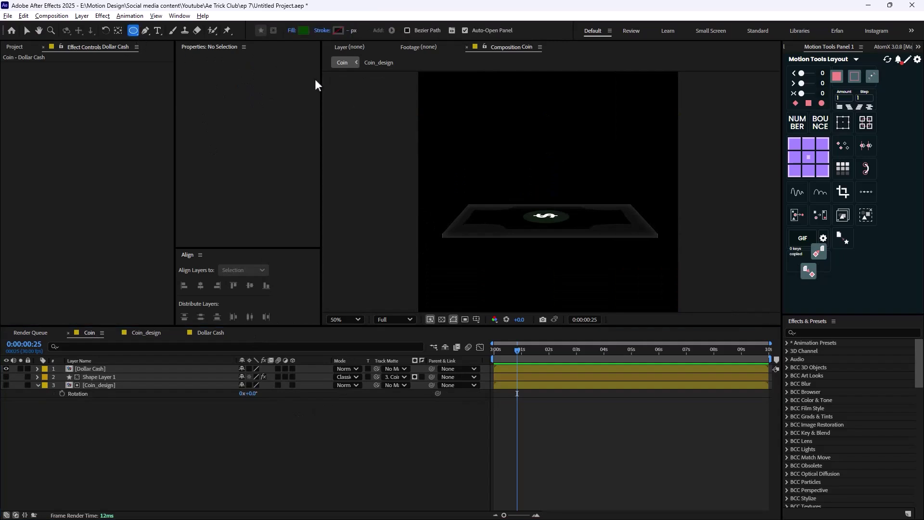
pyautogui.moveTo(452, 222); pyautogui.dragTo(477, 248)
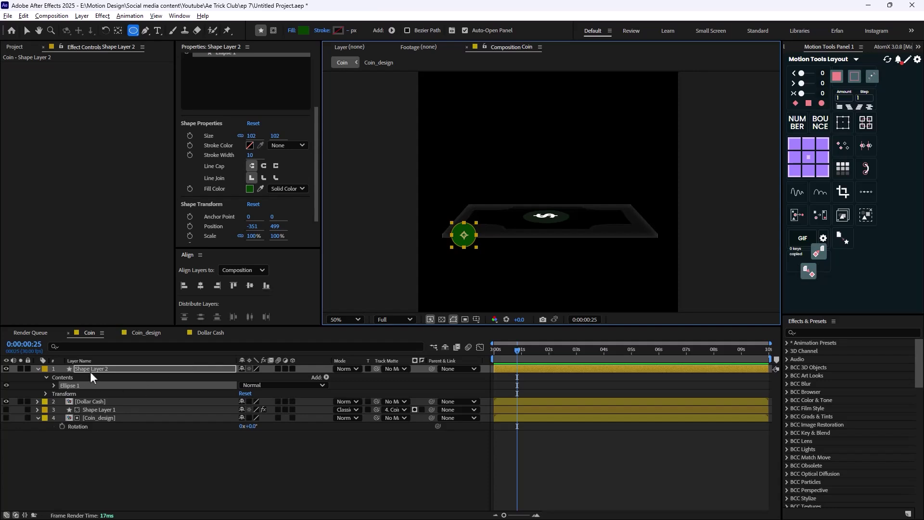
pyautogui.click(347, 370)
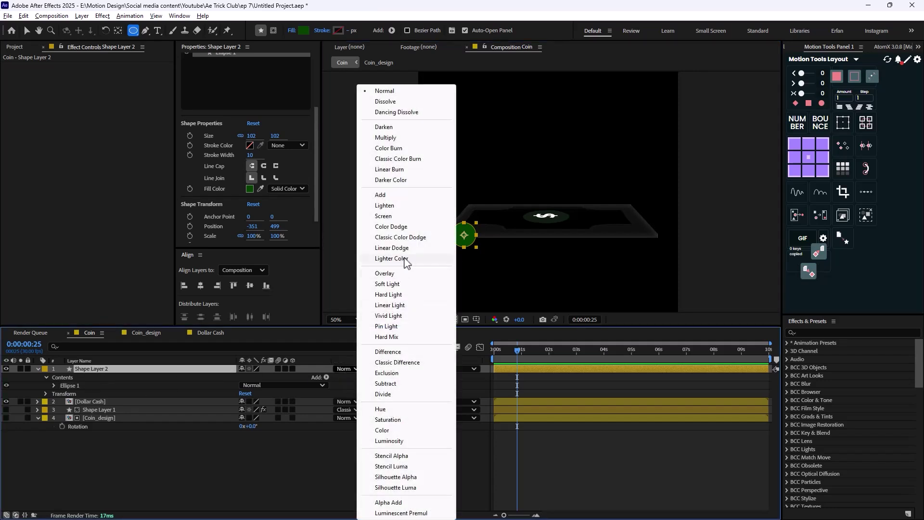
pyautogui.click(407, 237)
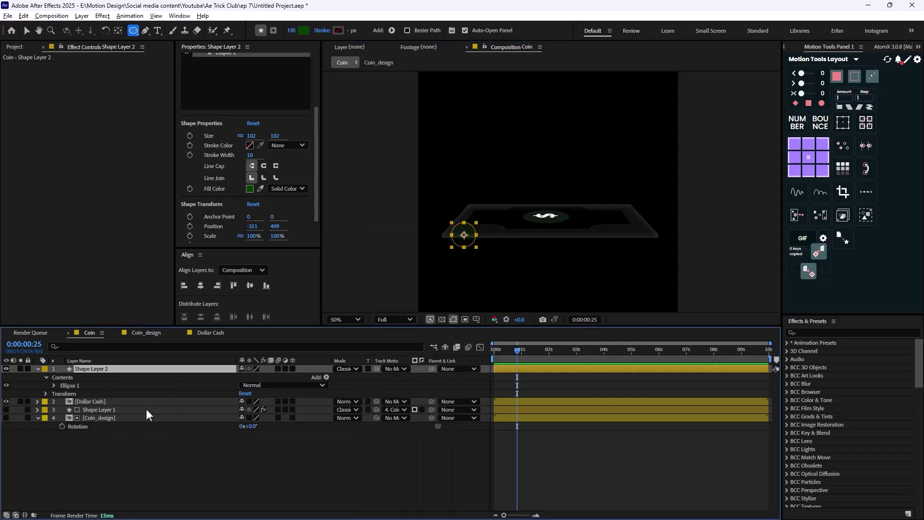
# Apply the Deep Glow effect to the green circle layer and raise its Exposure to 2.44
pyautogui.hotkey('ctrl', 'space')
pyautogui.write('dee')
pyautogui.click(115, 423)
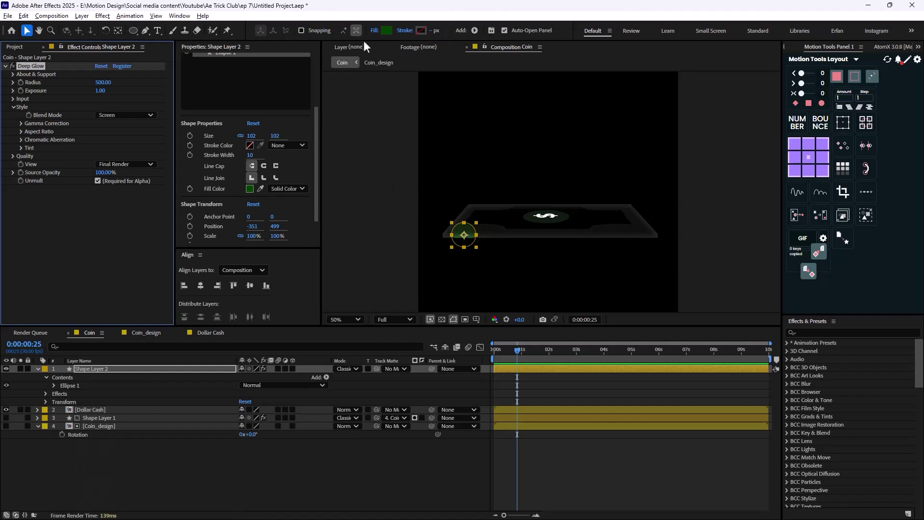
pyautogui.click(386, 30)
pyautogui.click(565, 233)
pyautogui.moveTo(100, 91); pyautogui.dragTo(179, 101)
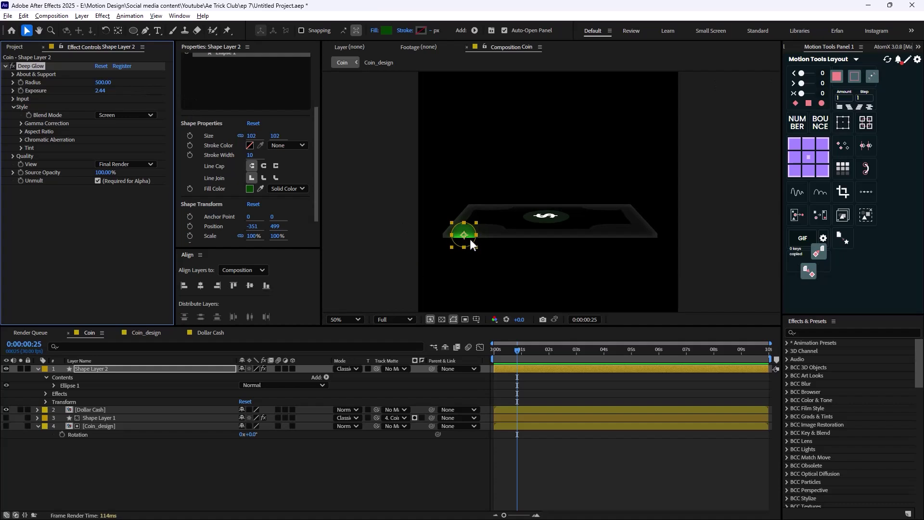
# Set the Deep Glow Radius on the green circle layer to 1000
pyautogui.moveTo(473, 248); pyautogui.dragTo(637, 248)
pyautogui.hotkey('ctrl', 'z')
pyautogui.moveTo(103, 82); pyautogui.dragTo(282, 103)
pyautogui.click(104, 83)
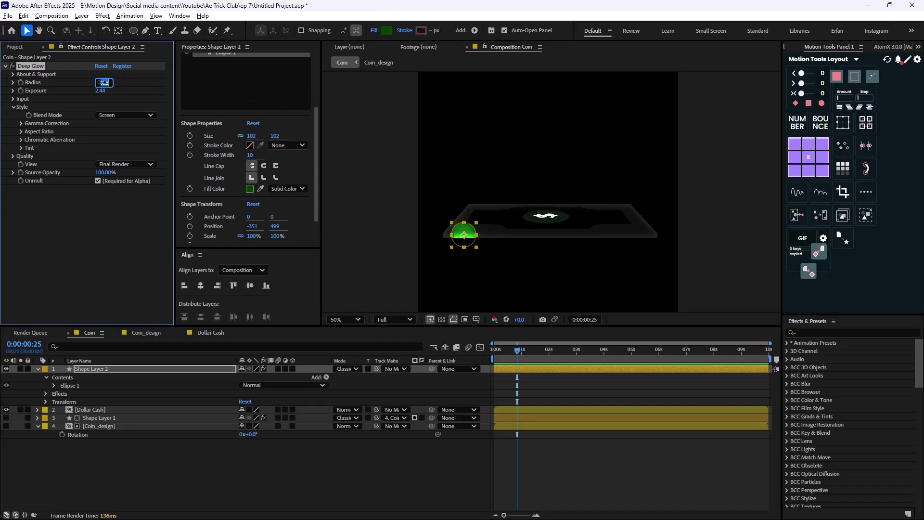
pyautogui.write('1000')
pyautogui.press('Return')
pyautogui.click(148, 298)
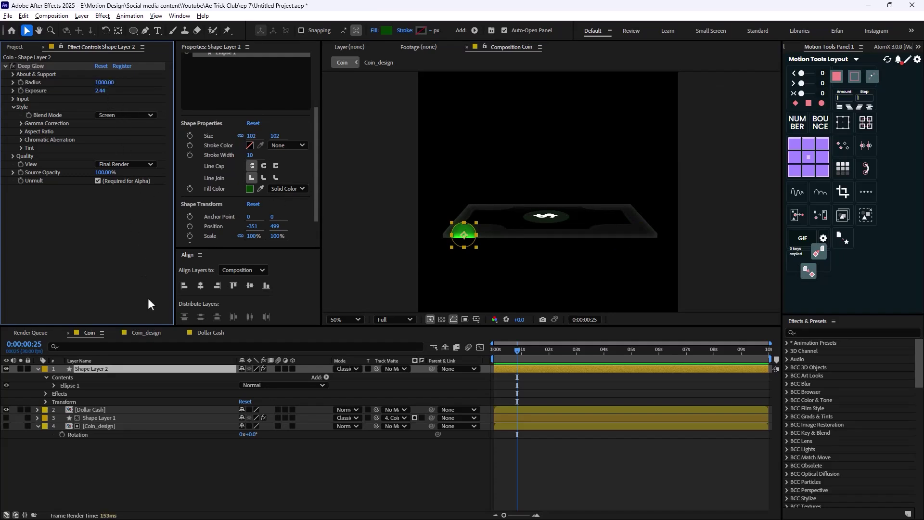
# Apply the Fast Box Blur effect to the green circle layer and set its Blur Radius to 18
pyautogui.click(121, 370)
pyautogui.press('Return')
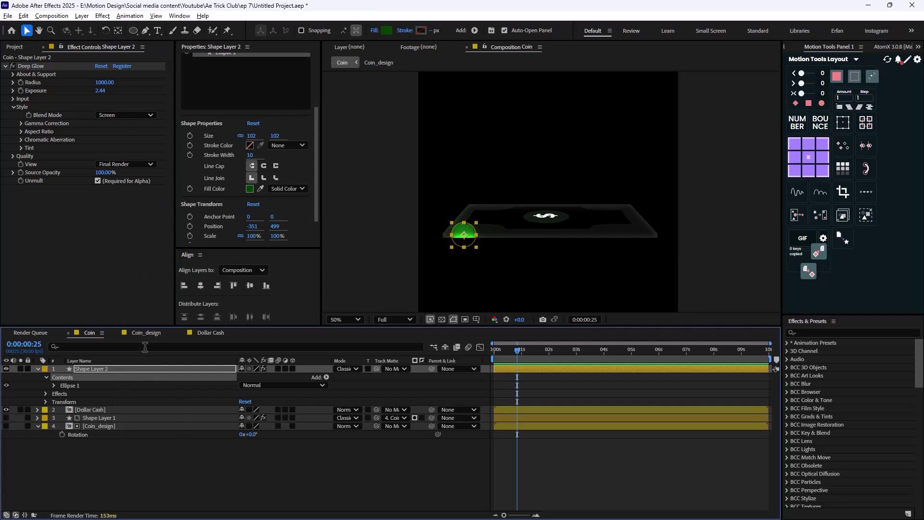
pyautogui.hotkey('ctrl', 'space')
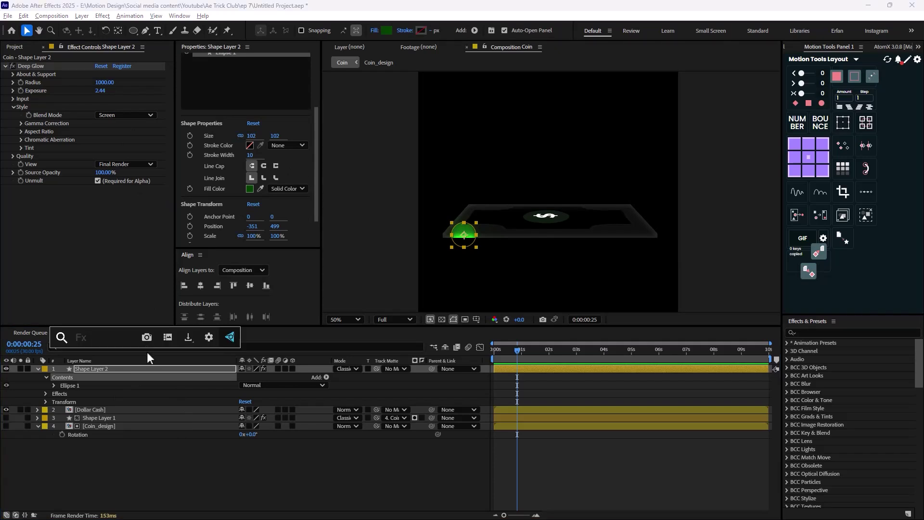
pyautogui.write('fast')
pyautogui.click(110, 365)
pyautogui.moveTo(99, 197); pyautogui.dragTo(112, 198)
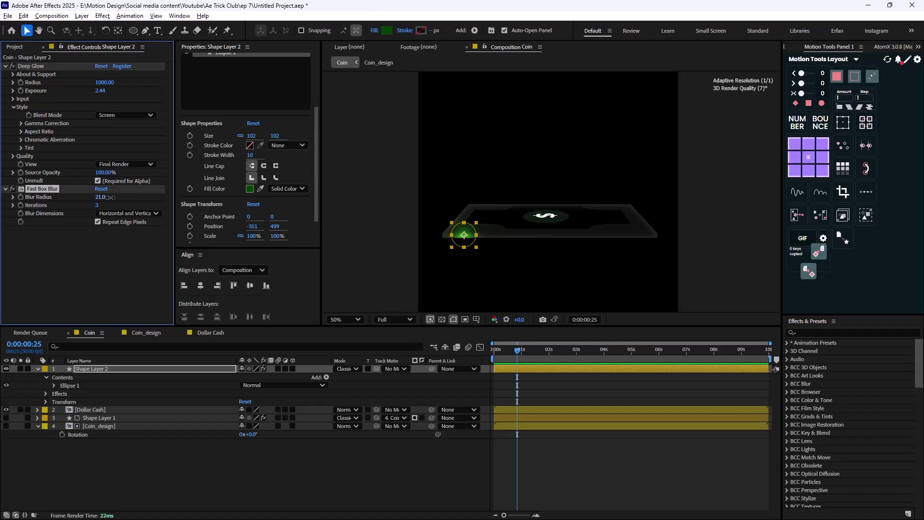
pyautogui.moveTo(109, 197); pyautogui.dragTo(105, 198)
pyautogui.click(256, 440)
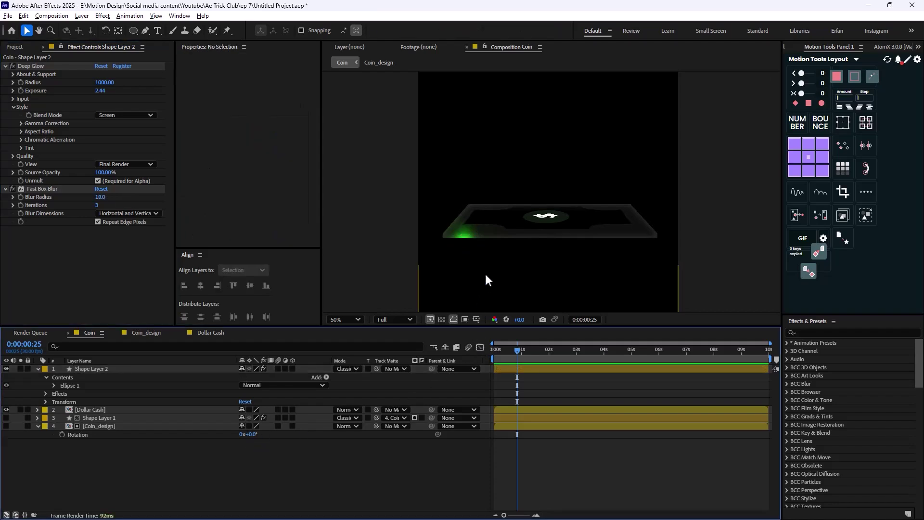
pyautogui.press('.')
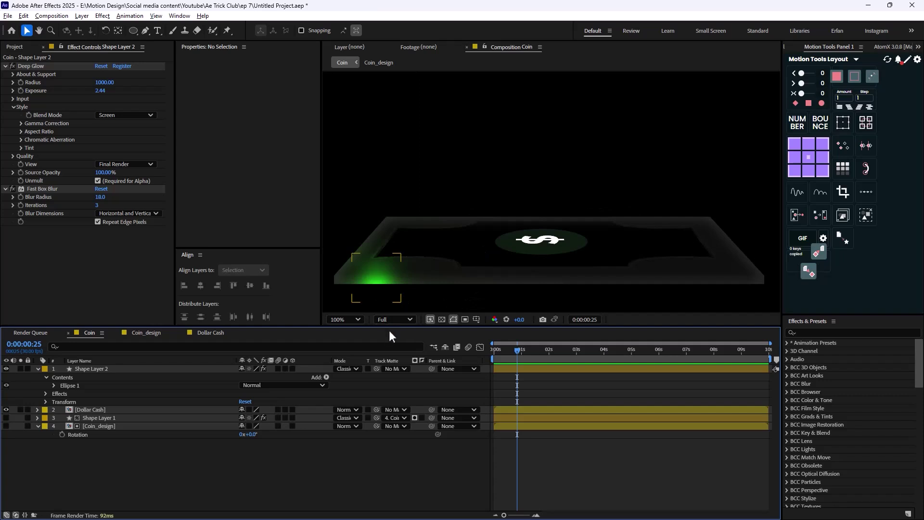
# Parent the green circle layer to the Dollar Cash layer
pyautogui.click(391, 296)
pyautogui.press(',')
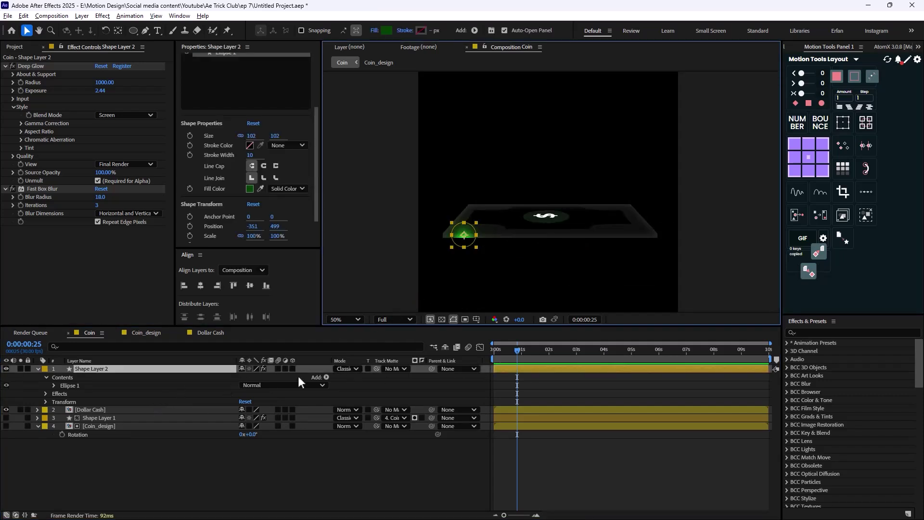
pyautogui.moveTo(431, 369); pyautogui.dragTo(112, 407)
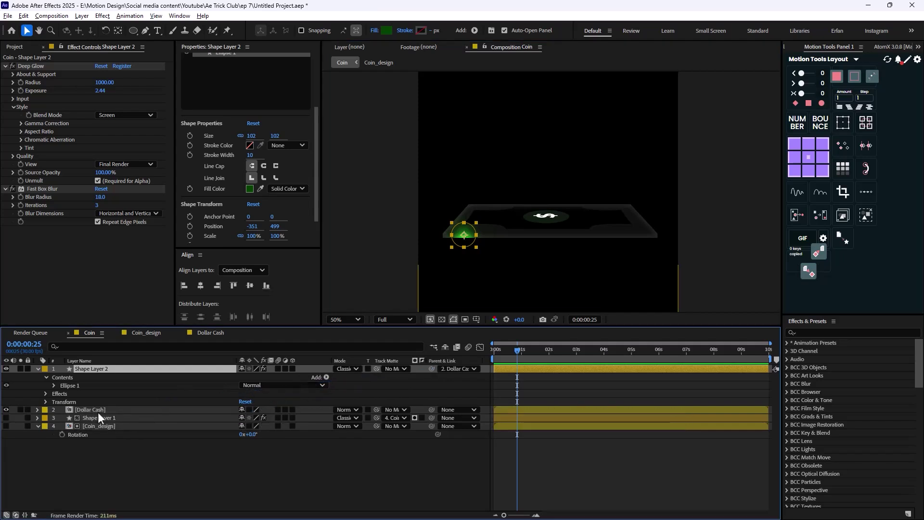
# Keyframe the circle's Position at the banknote's front-left corner at 0:00:00:05 and at the front-right corner (945, 1459) at 0:00:08:28, and preview the motion
pyautogui.click(497, 353)
pyautogui.press('p')
pyautogui.click(62, 377)
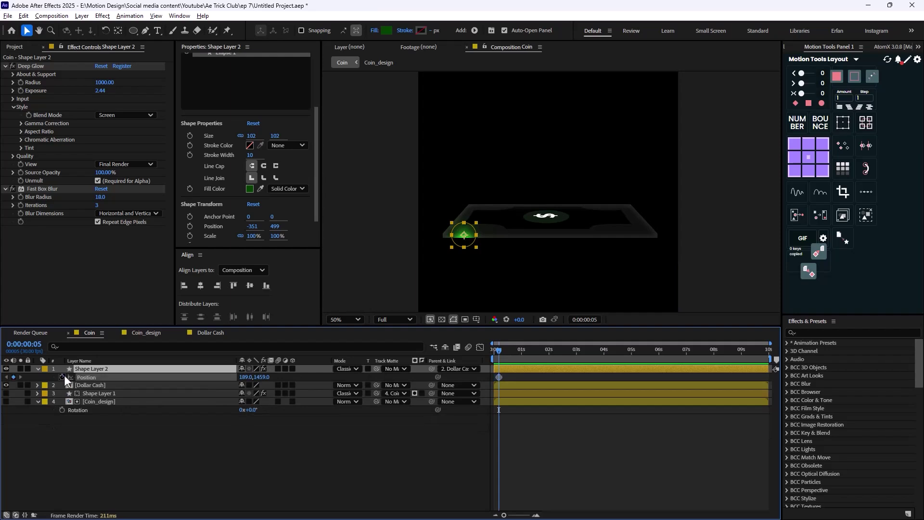
pyautogui.moveTo(548, 354); pyautogui.dragTo(740, 360)
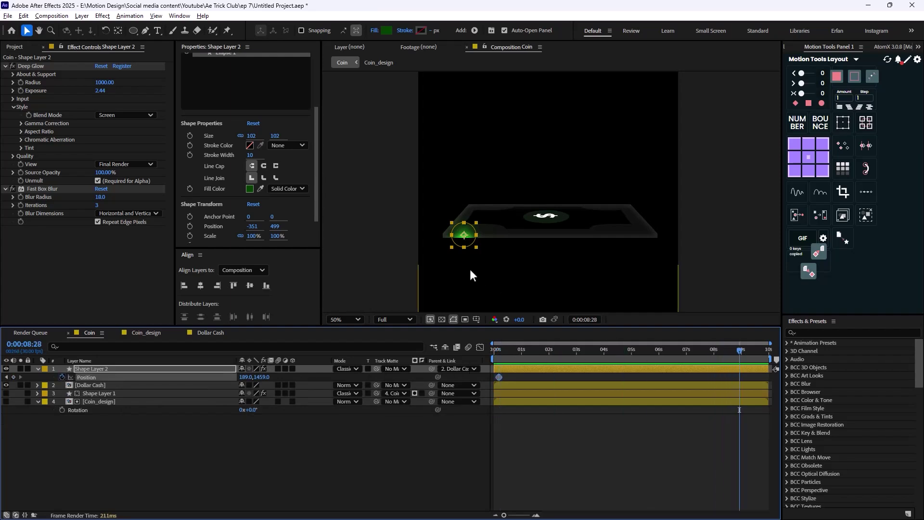
pyautogui.moveTo(467, 241); pyautogui.dragTo(644, 266)
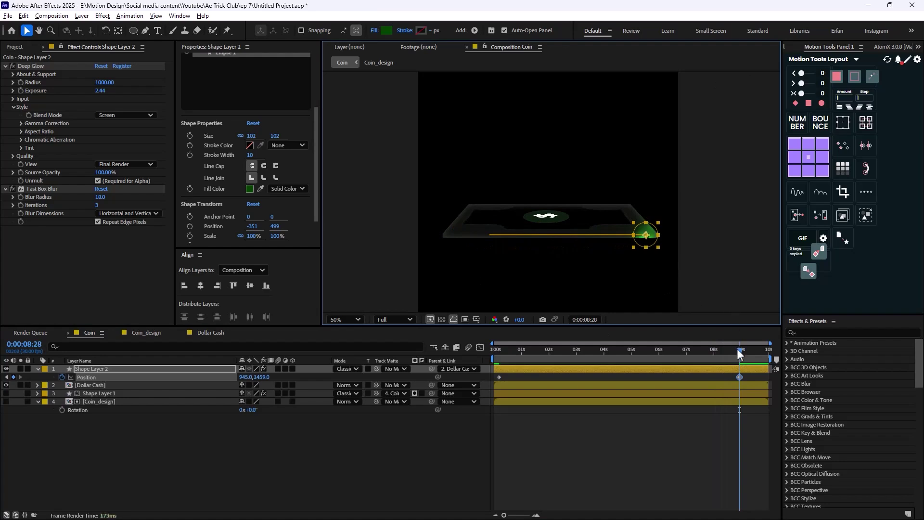
pyautogui.moveTo(738, 348); pyautogui.dragTo(489, 362)
pyautogui.press('space')
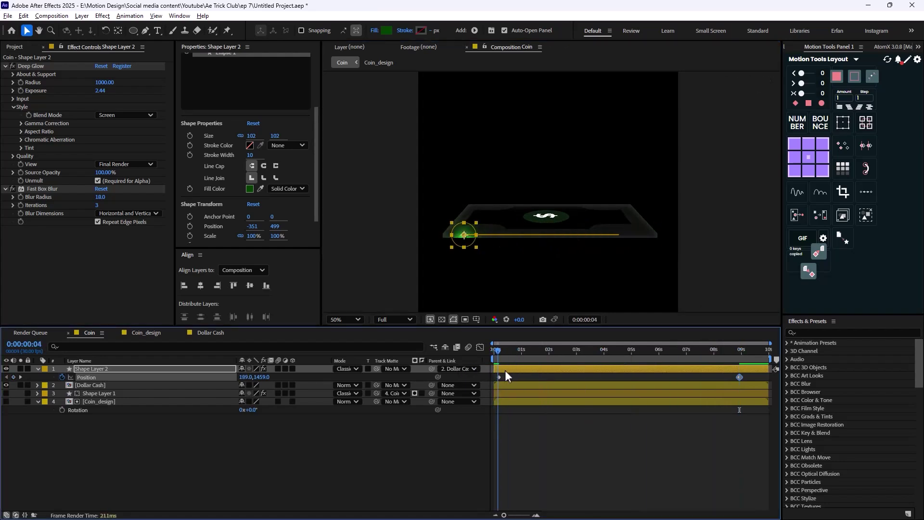
pyautogui.click(448, 421)
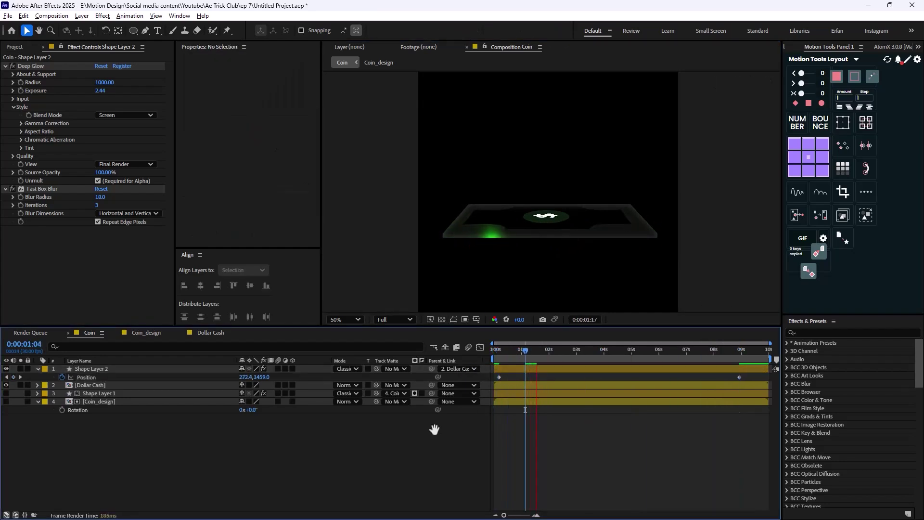